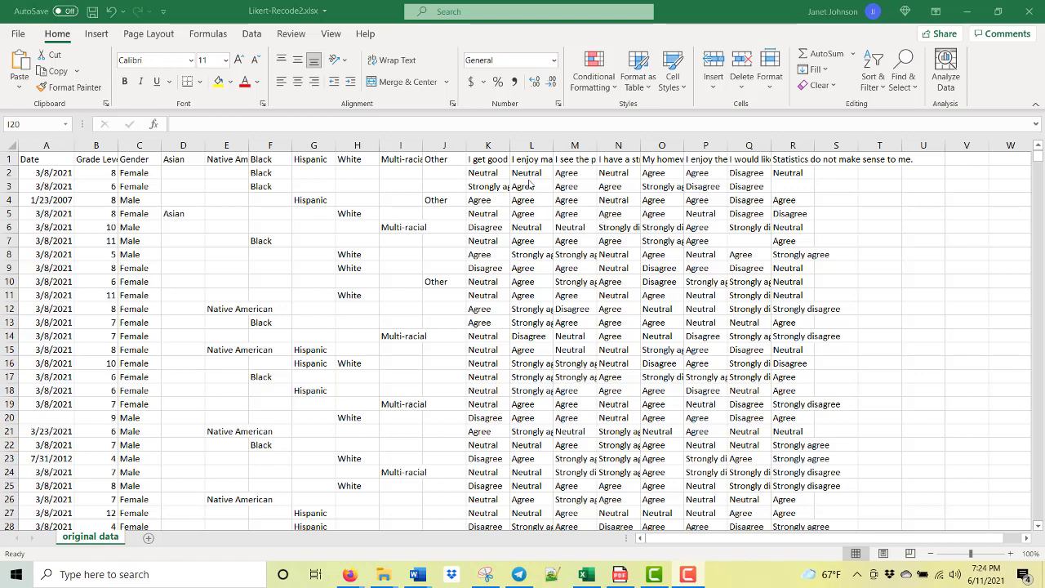
- Insert a new column before the "I get good grades in math." column and head it Race
{"action": "left_click", "coordinate": [488, 147]}
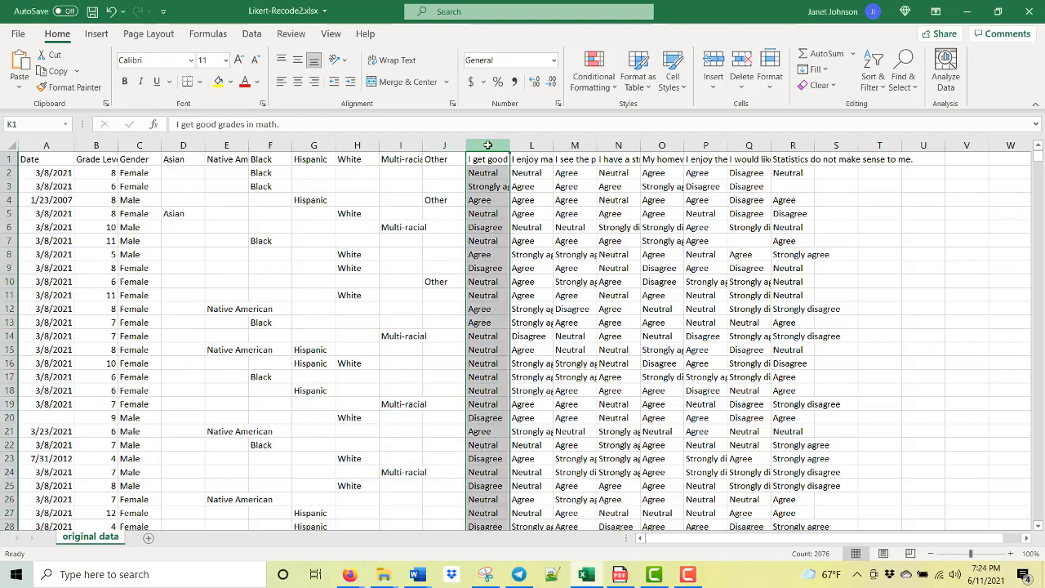
{"action": "left_click", "coordinate": [714, 65]}
{"action": "left_click", "coordinate": [490, 161]}
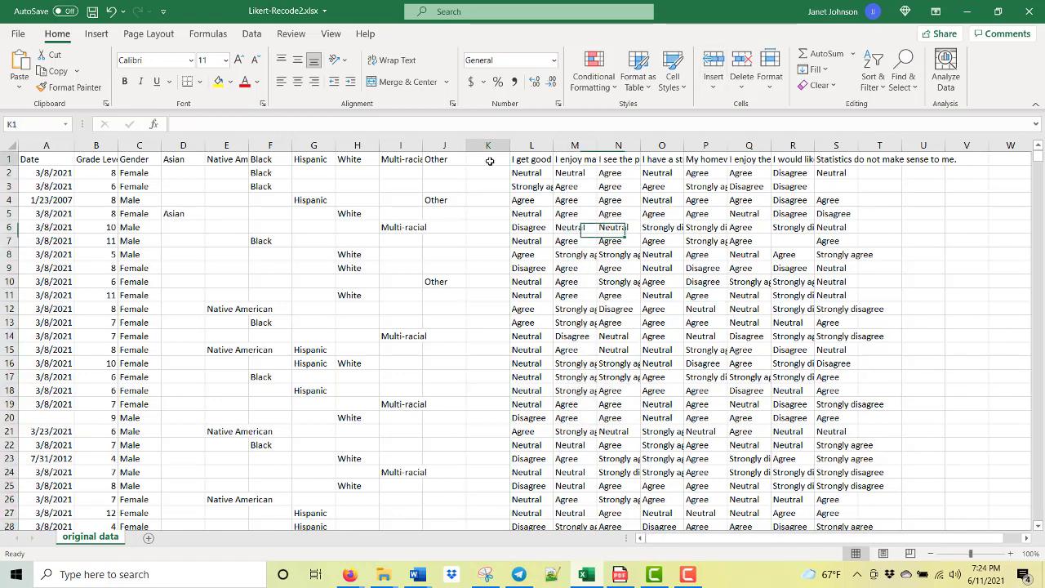
{"action": "type", "text": "R"}
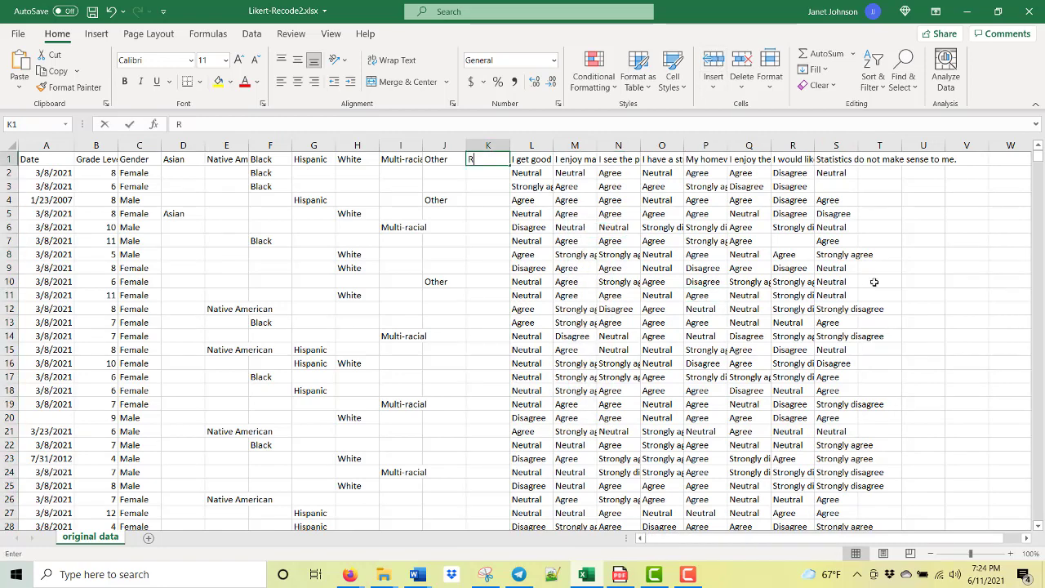
{"action": "type", "text": "ace"}
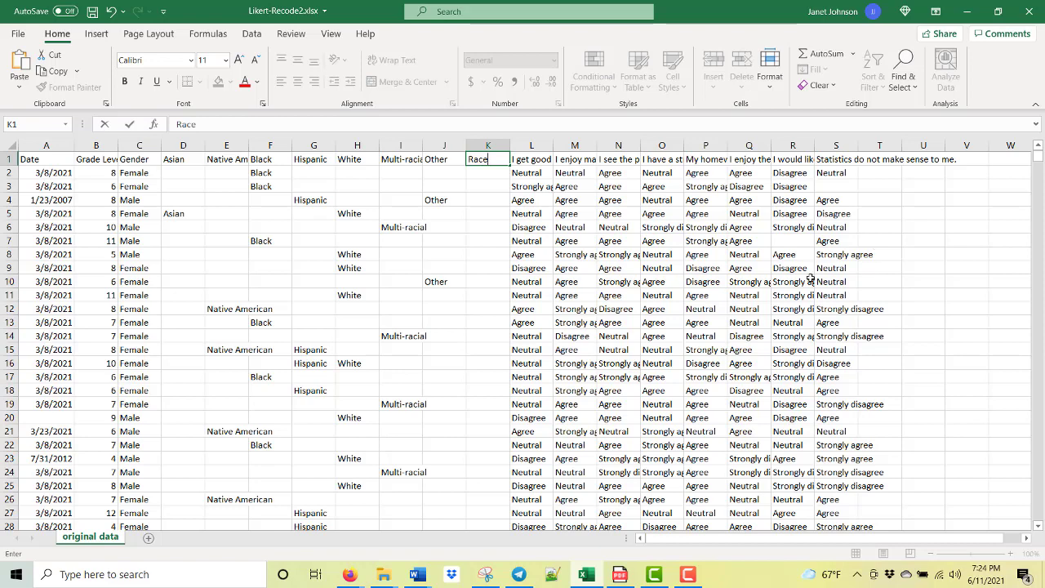
{"action": "key", "text": "Return"}
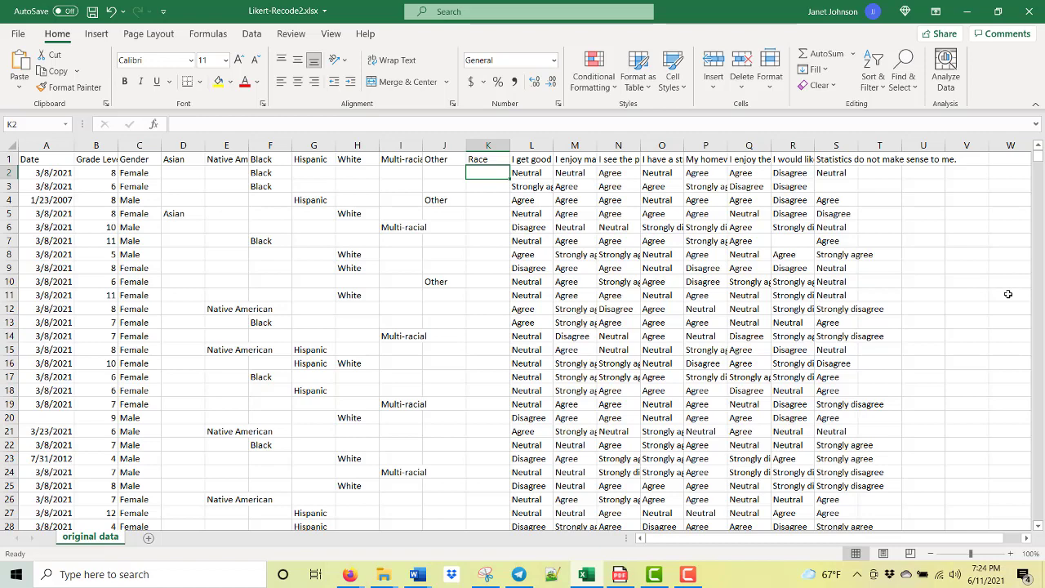
- Join the race cells D2 through J2 in K2 with =D2&E2&F2&G2&H2&I2&J2 and fill the formula down the Race column
{"action": "type", "text": "="}
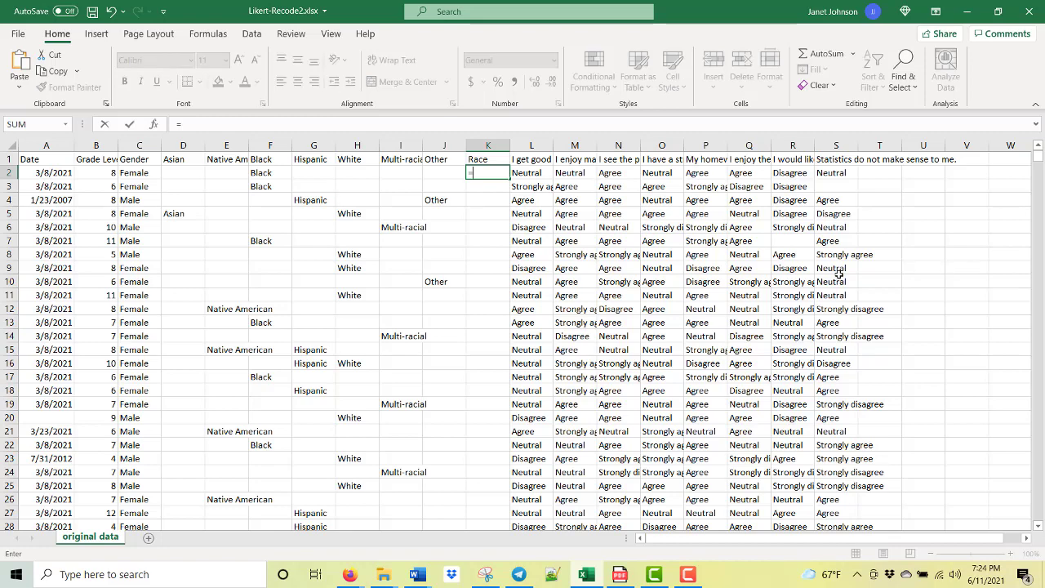
{"action": "left_click", "coordinate": [175, 173]}
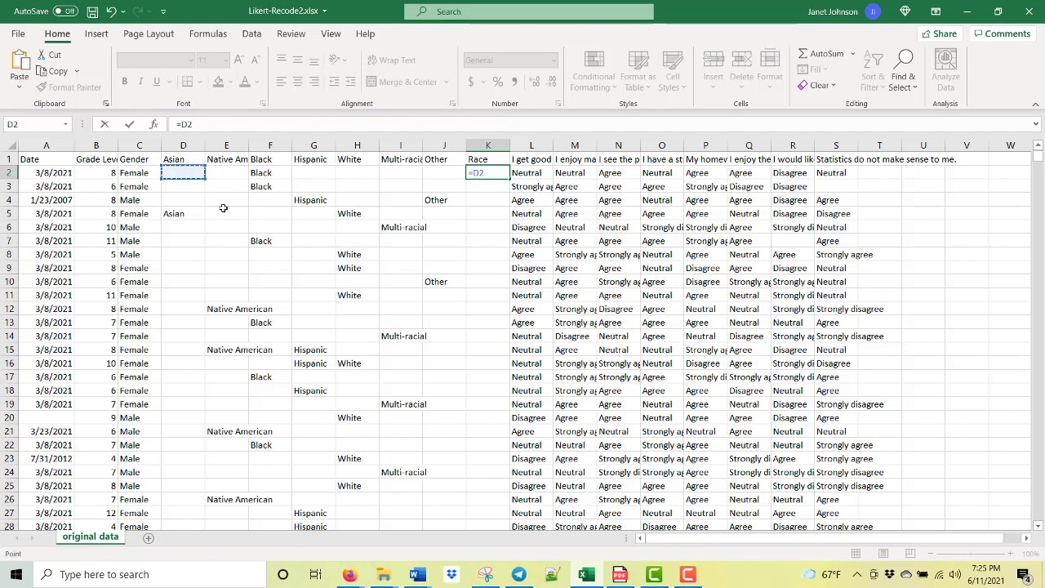
{"action": "type", "text": "&"}
{"action": "left_click", "coordinate": [236, 167]}
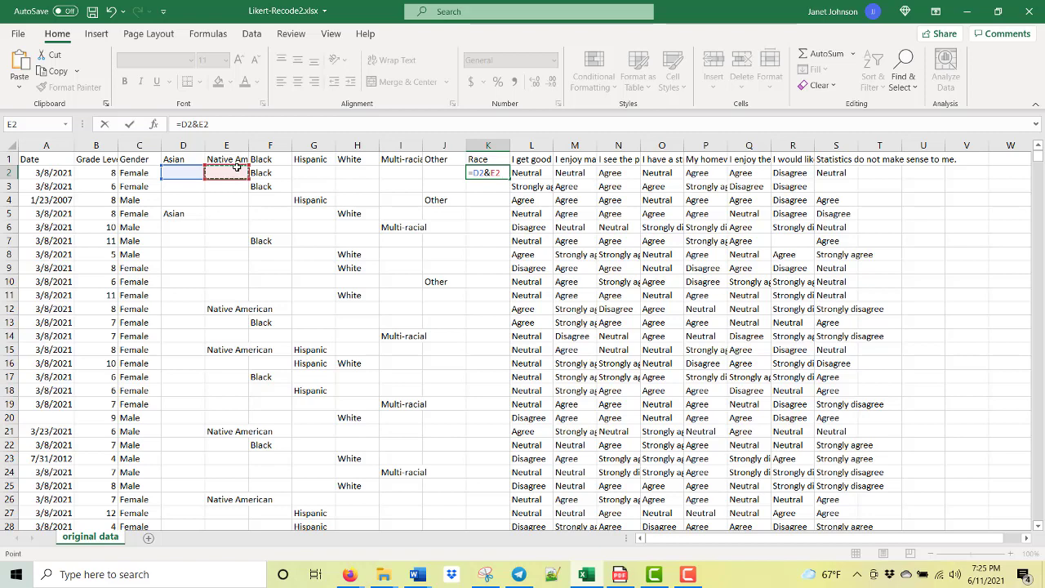
{"action": "type", "text": "&"}
{"action": "left_click", "coordinate": [283, 168]}
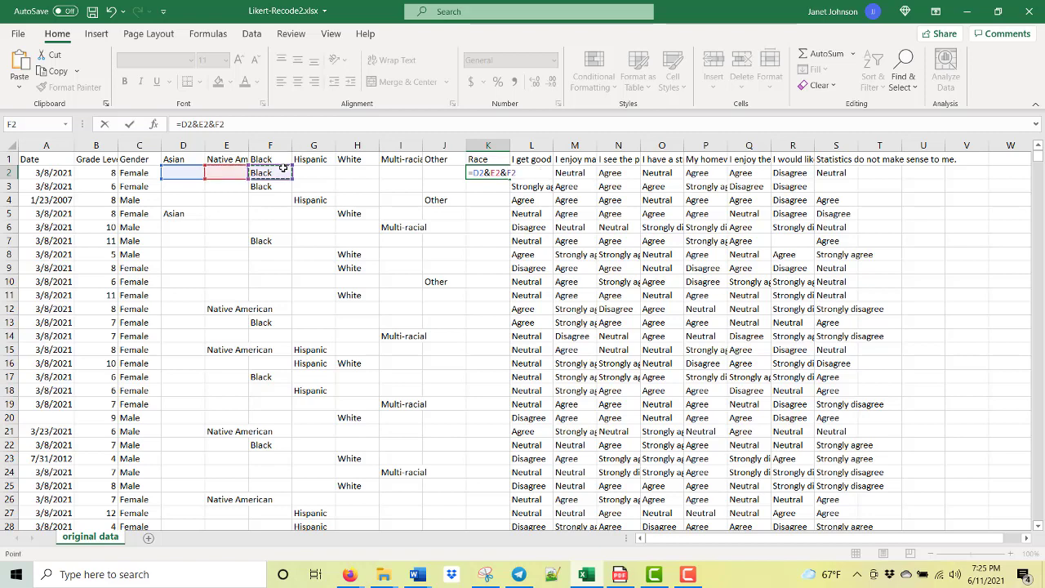
{"action": "type", "text": "&"}
{"action": "left_click", "coordinate": [325, 169]}
{"action": "type", "text": "&"}
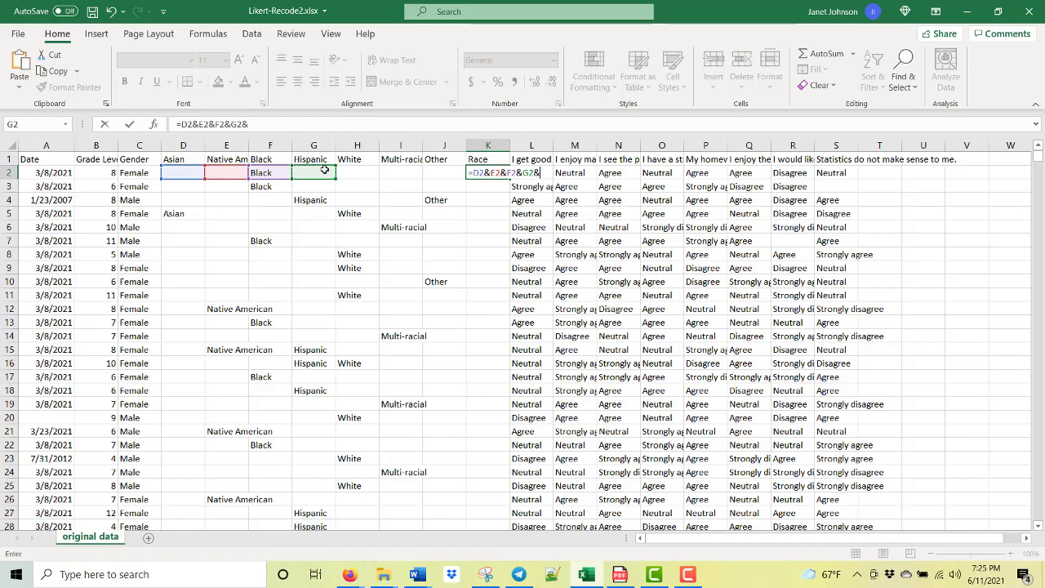
{"action": "left_click", "coordinate": [367, 169]}
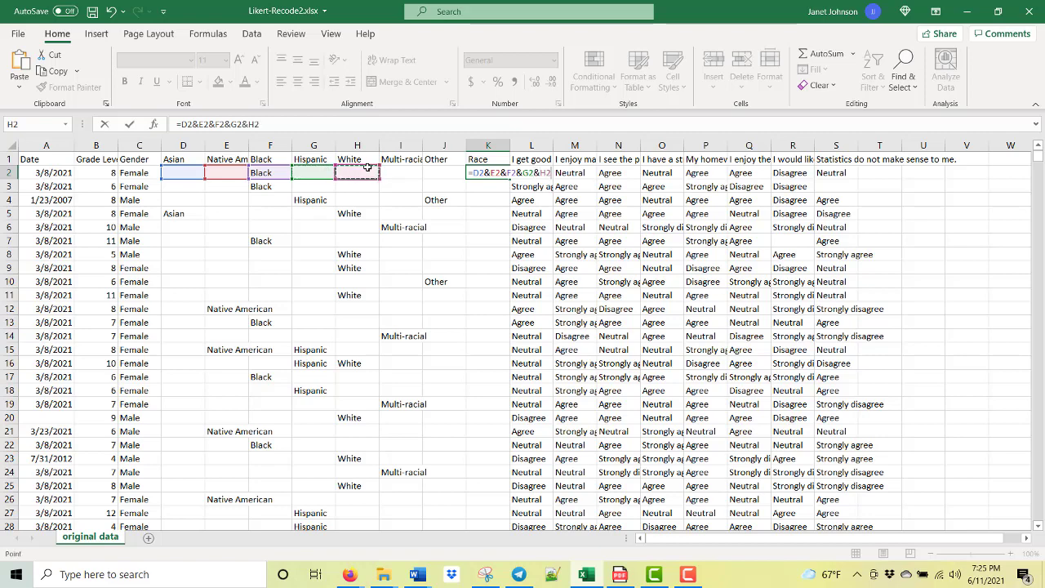
{"action": "type", "text": "&"}
{"action": "left_click", "coordinate": [412, 173]}
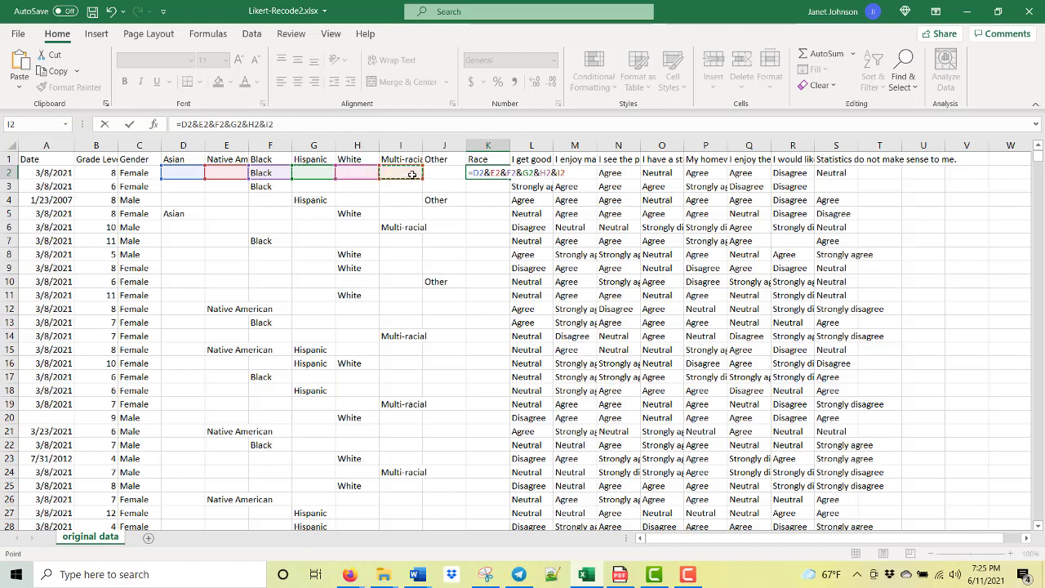
{"action": "type", "text": "&"}
{"action": "left_click", "coordinate": [437, 176]}
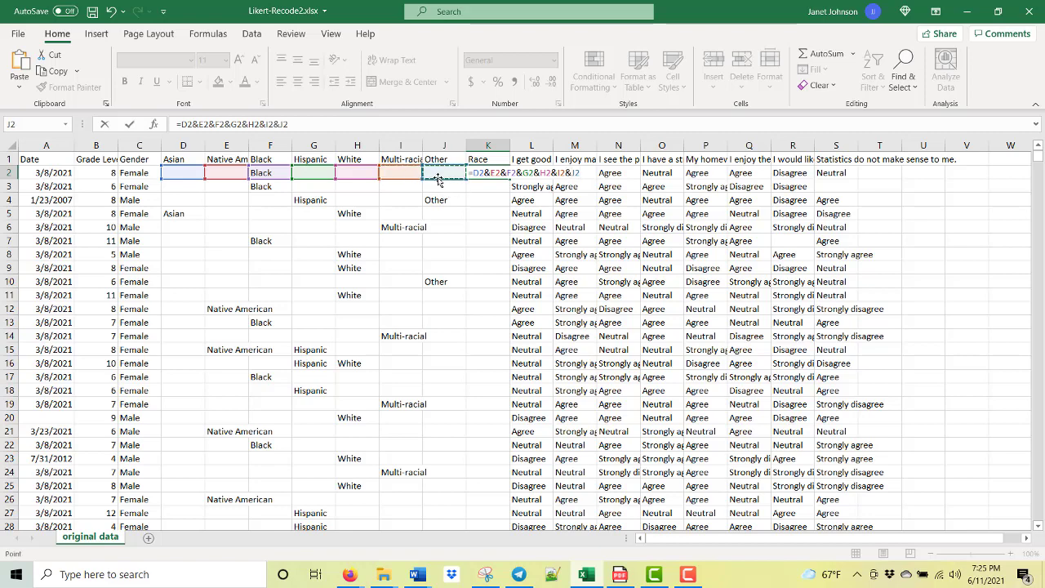
{"action": "key", "text": "Return"}
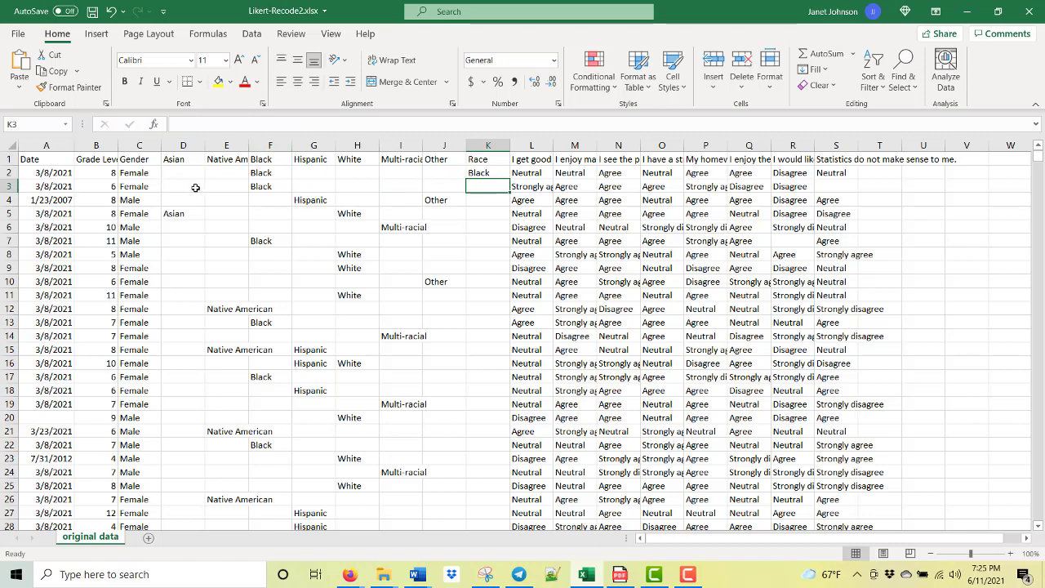
{"action": "left_click", "coordinate": [493, 173]}
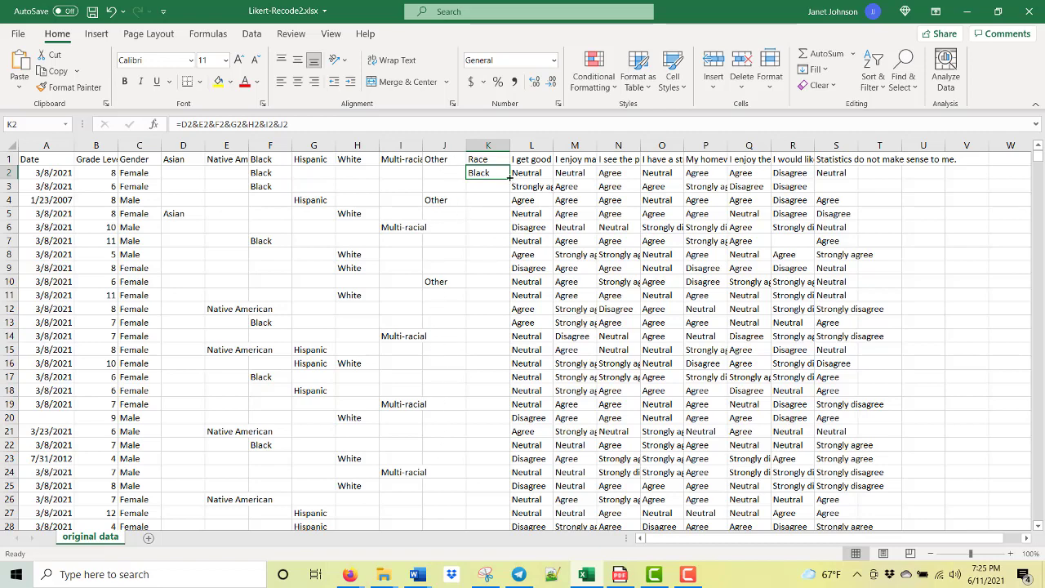
{"action": "double_click", "coordinate": [509, 177]}
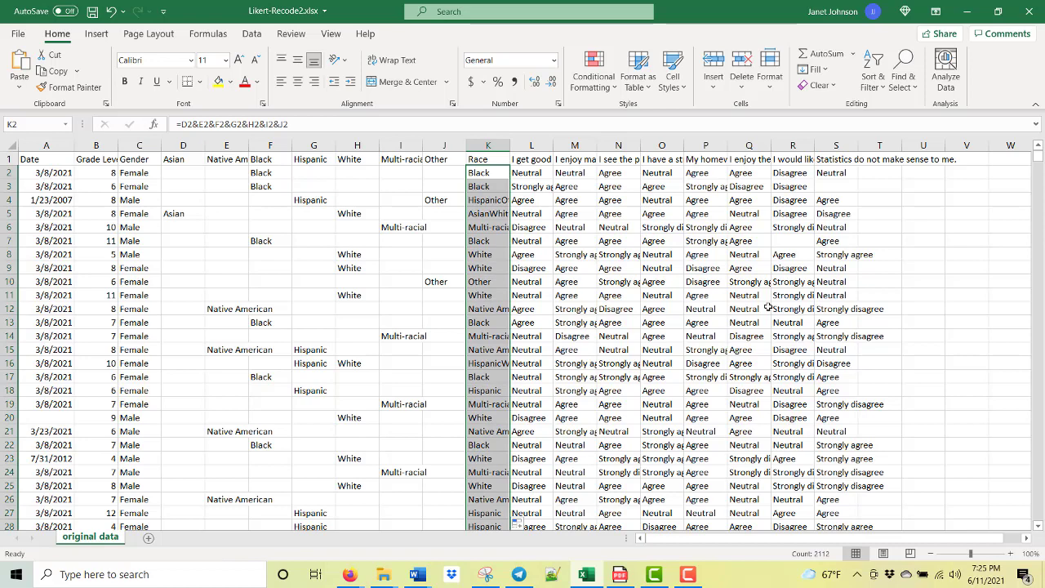
- Check the combined entries and their formulas in several rows of the Race column
{"action": "left_click", "coordinate": [486, 200]}
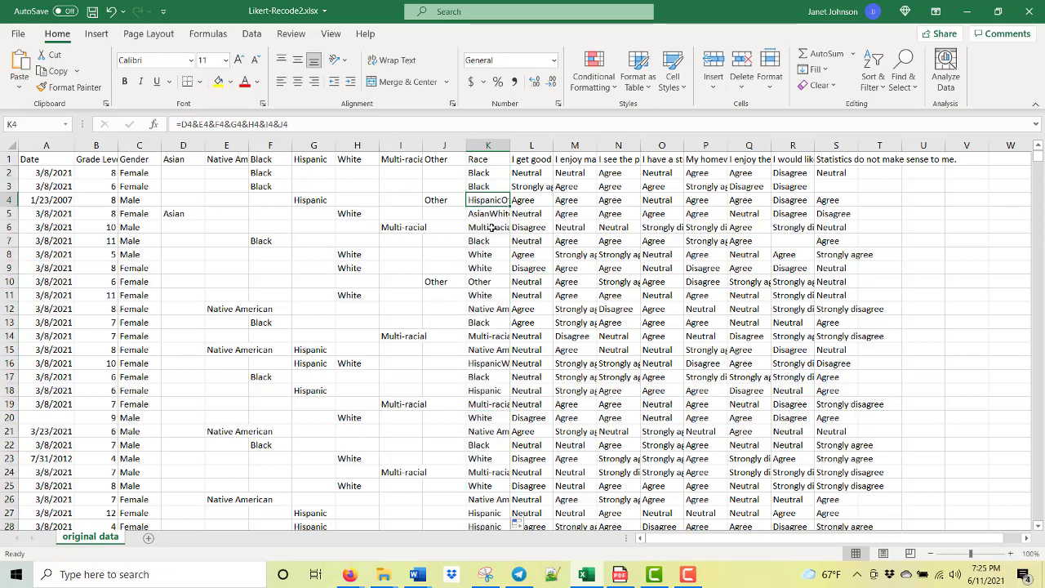
{"action": "left_click", "coordinate": [497, 310]}
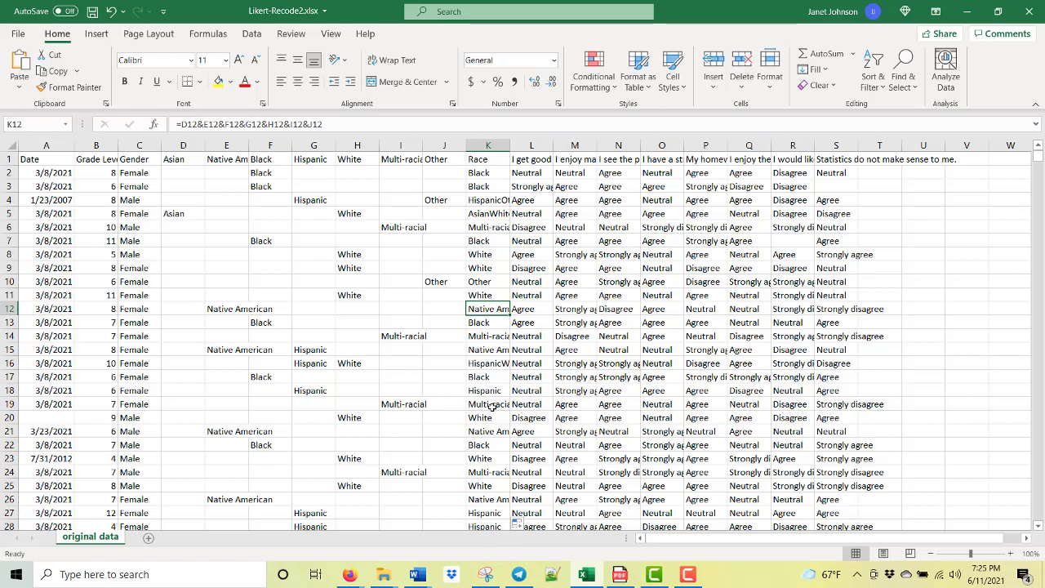
{"action": "left_click", "coordinate": [490, 159]}
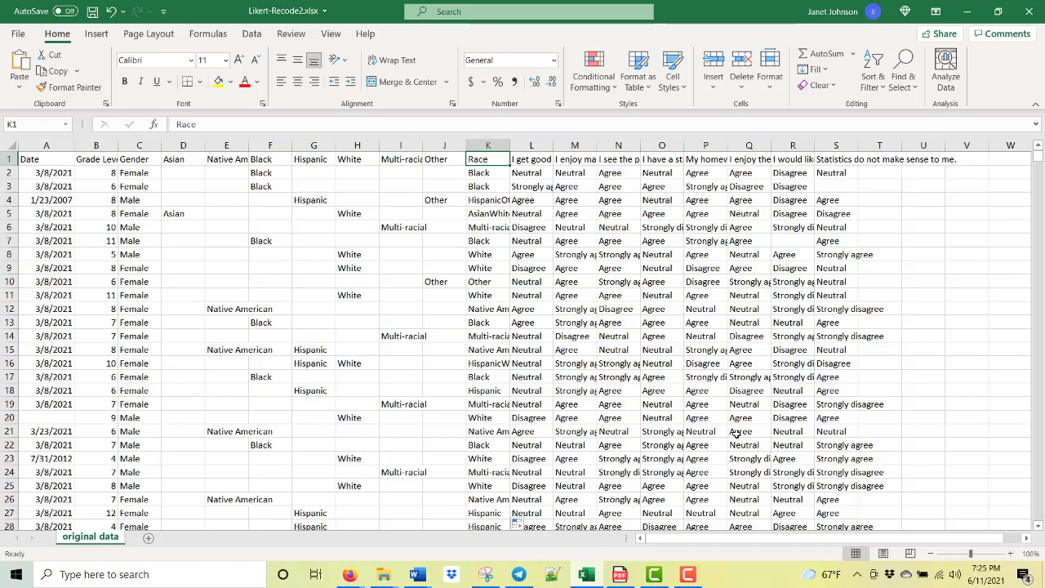
{"action": "key", "text": "Down"}
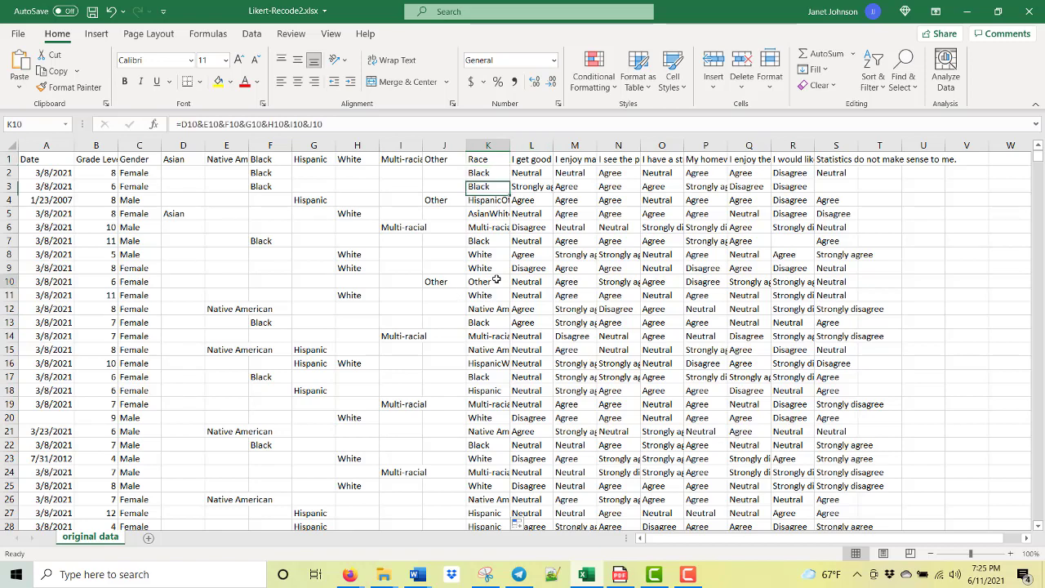
{"action": "left_click", "coordinate": [494, 281]}
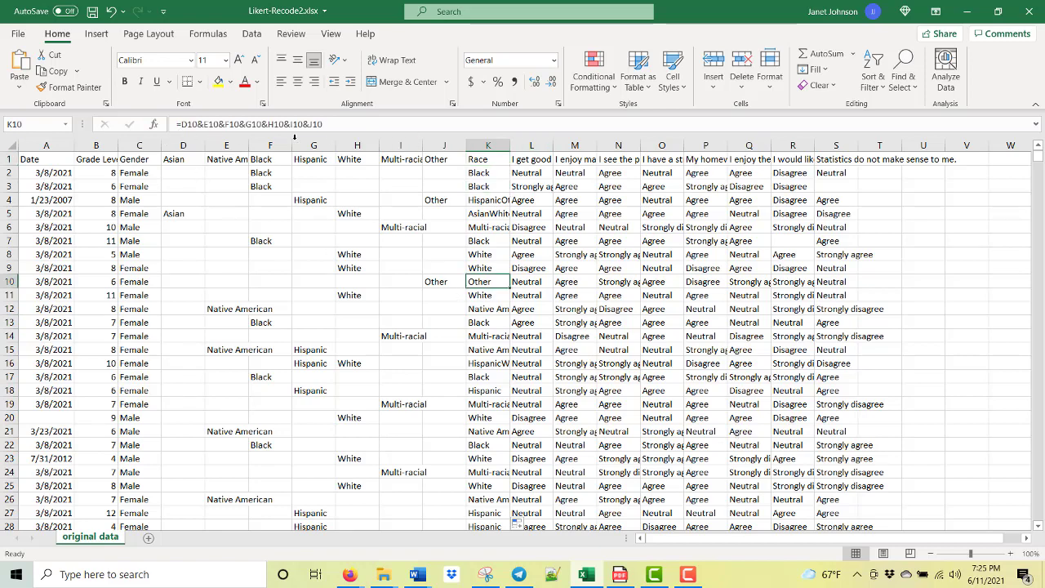
{"action": "left_click", "coordinate": [488, 186]}
{"action": "left_click", "coordinate": [488, 173]}
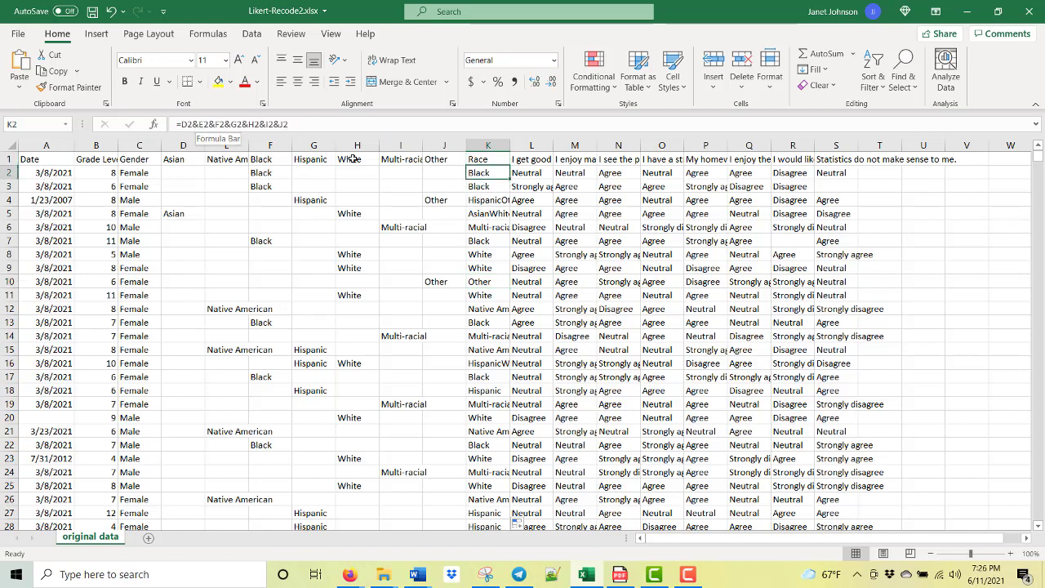
{"action": "left_click", "coordinate": [474, 185]}
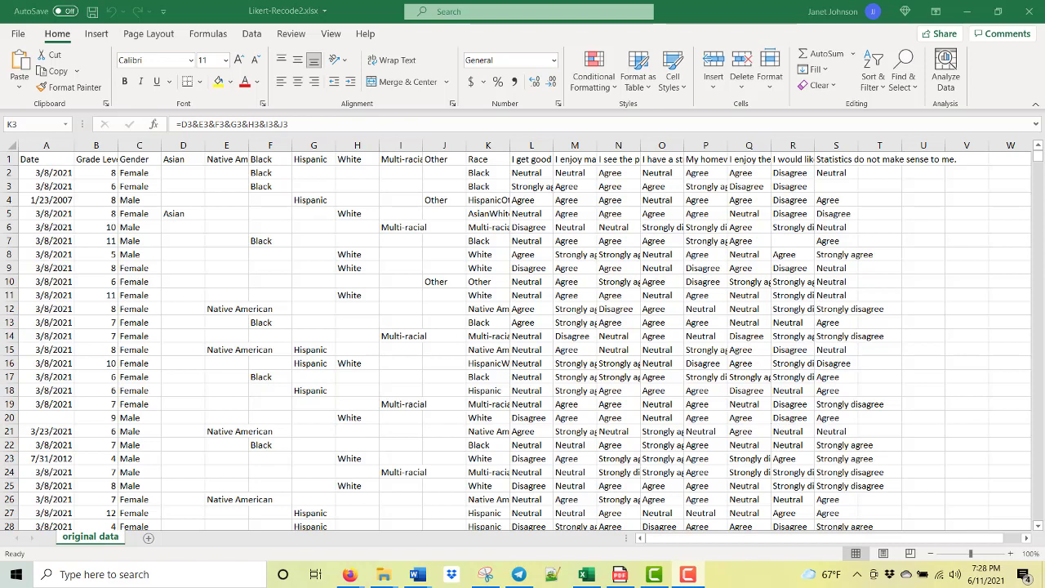
- Duplicate the "original data" worksheet, place the copy after it, and rename the copy "recoded data"
{"action": "left_click", "coordinate": [106, 537]}
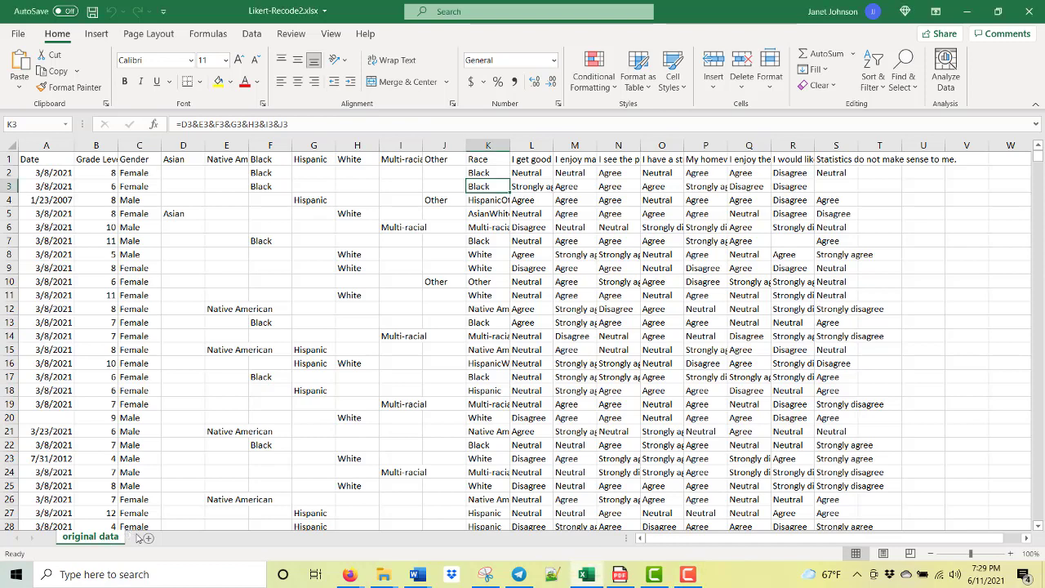
{"action": "left_click_drag", "start_coordinate": [116, 541], "coordinate": [138, 540]}
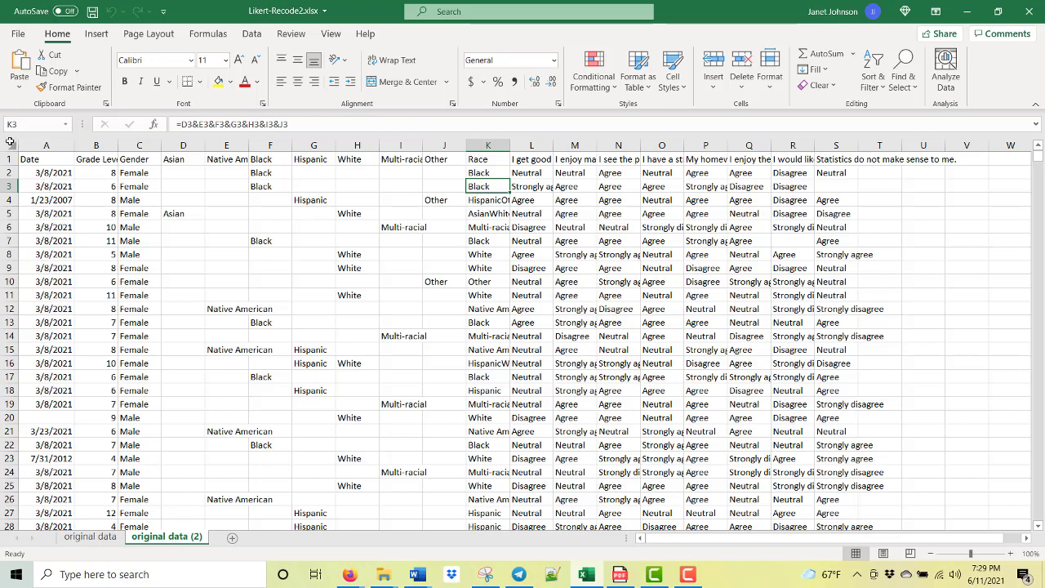
{"action": "double_click", "coordinate": [170, 540]}
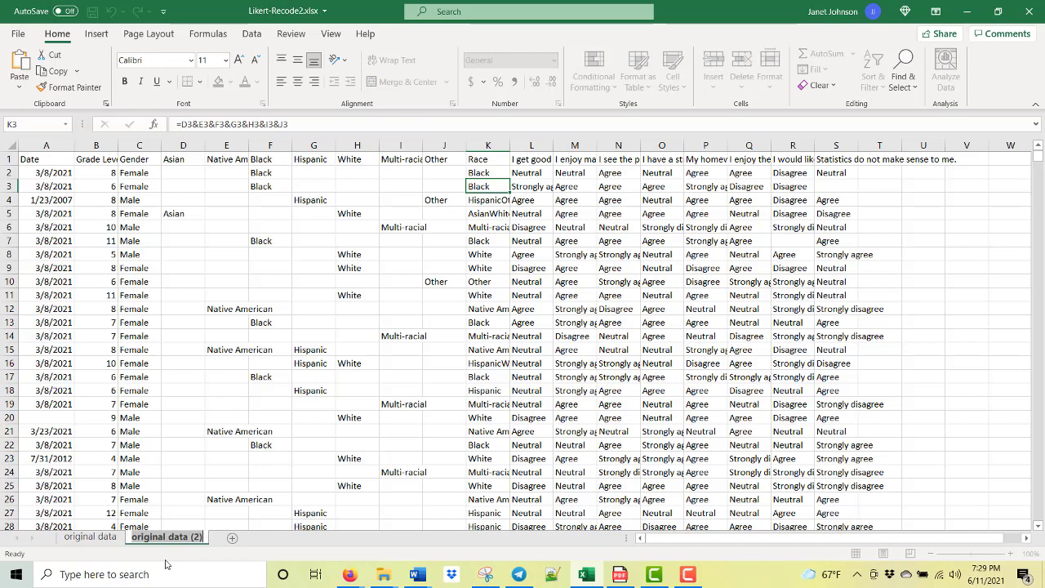
{"action": "type", "text": "recode"}
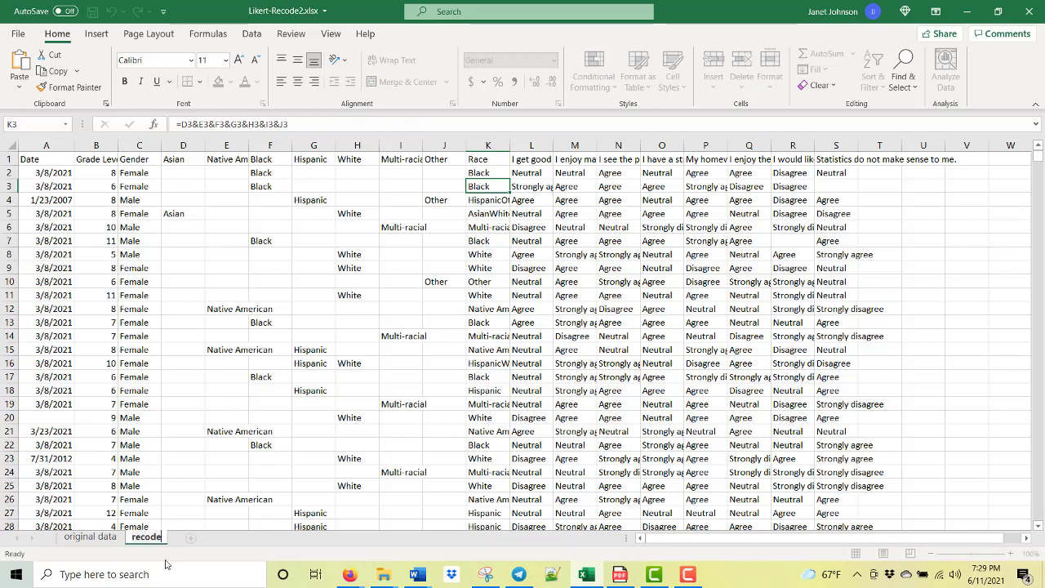
{"action": "type", "text": "d data"}
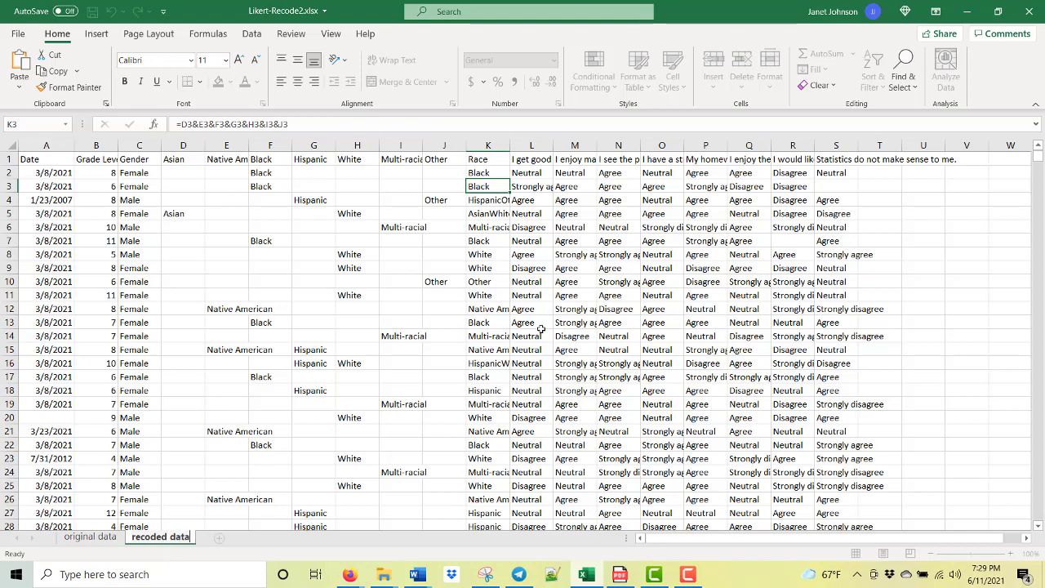
{"action": "left_click", "coordinate": [557, 360]}
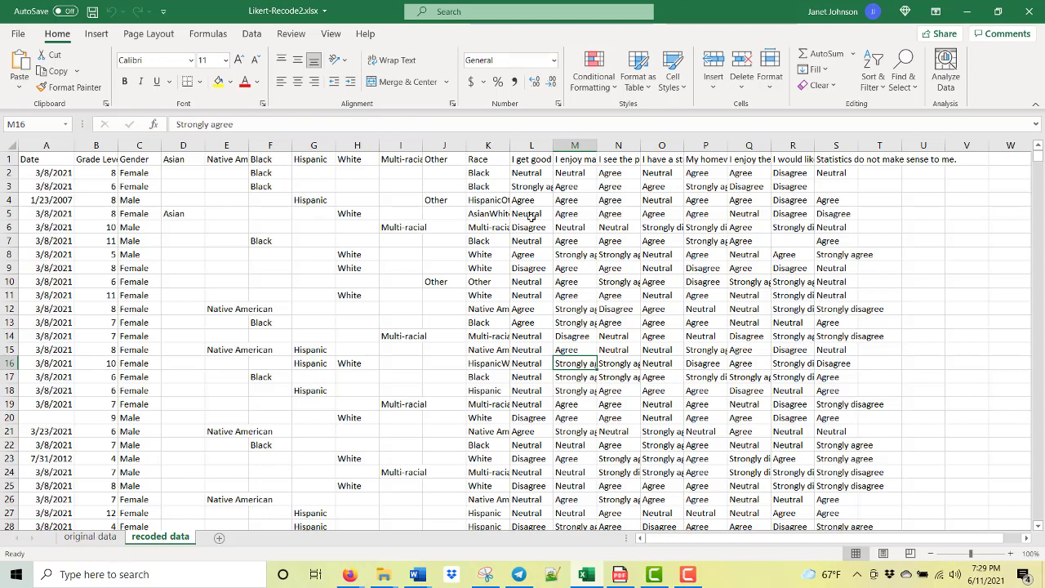
- Read the full survey statements in the header cells of columns L through O
{"action": "left_click", "coordinate": [529, 161]}
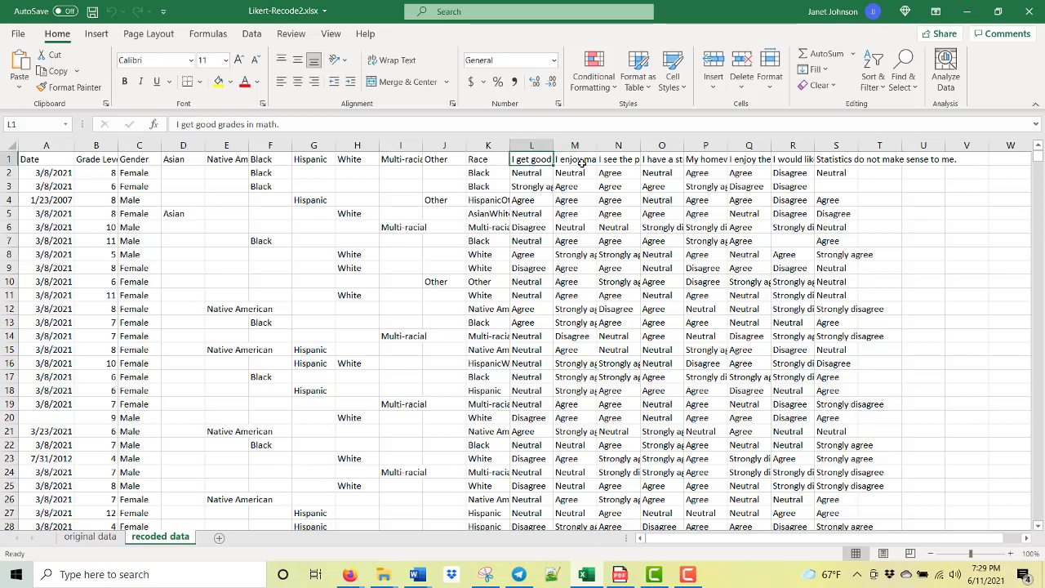
{"action": "left_click", "coordinate": [579, 163]}
{"action": "left_click", "coordinate": [587, 211]}
{"action": "left_click", "coordinate": [541, 158]}
{"action": "left_click", "coordinate": [574, 158]}
{"action": "left_click", "coordinate": [607, 159]}
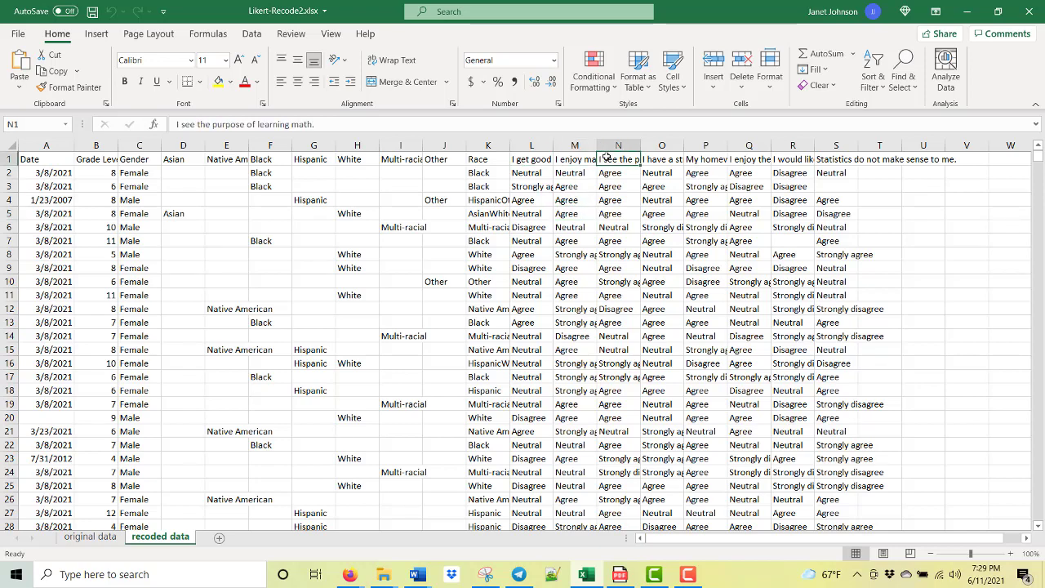
{"action": "left_click", "coordinate": [662, 160]}
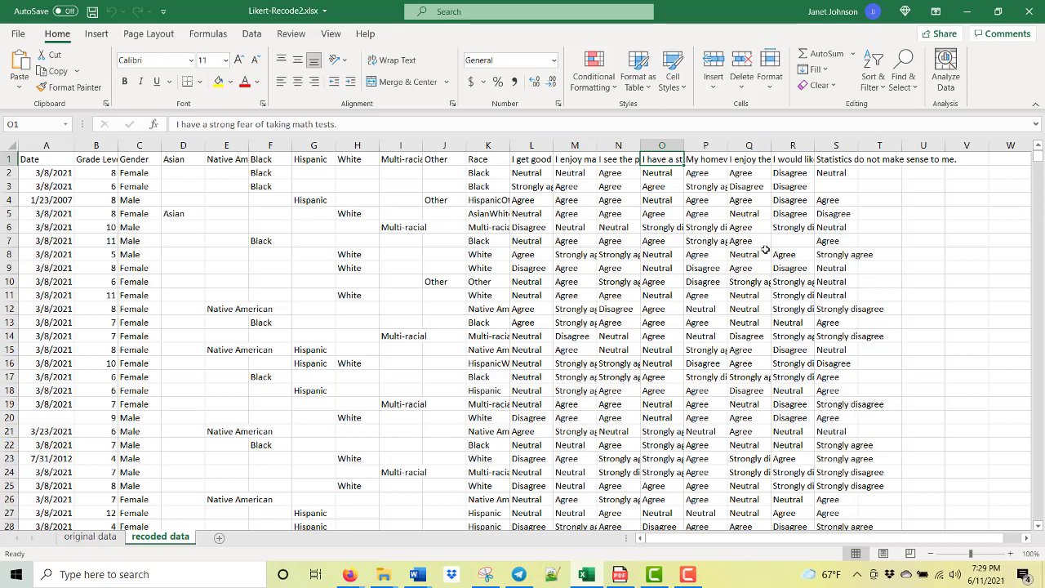
- Insert a blank row above the header row of the "recoded data" sheet
{"action": "left_click", "coordinate": [10, 158]}
{"action": "left_click", "coordinate": [715, 60]}
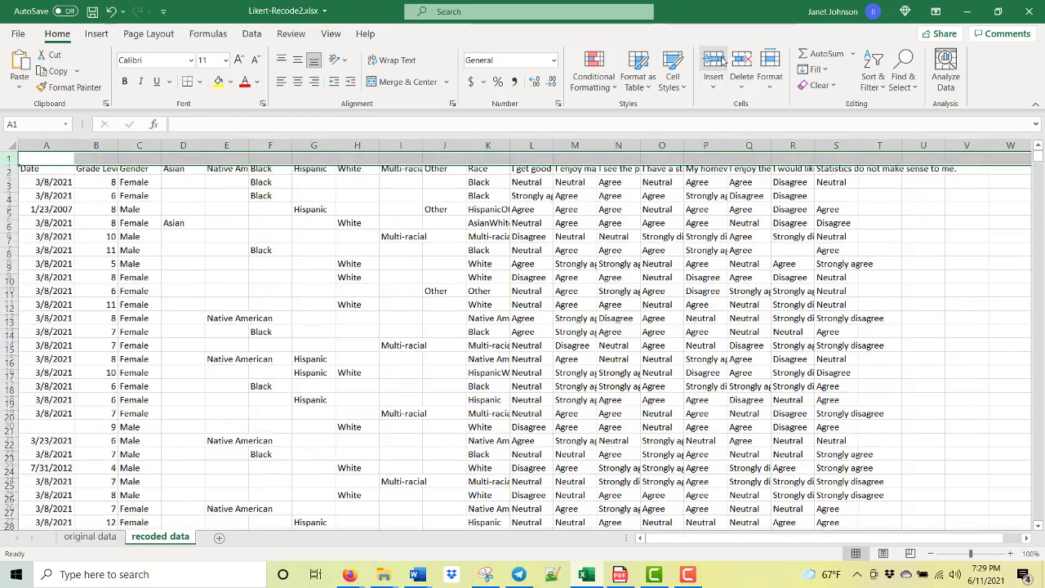
{"action": "left_click", "coordinate": [648, 304]}
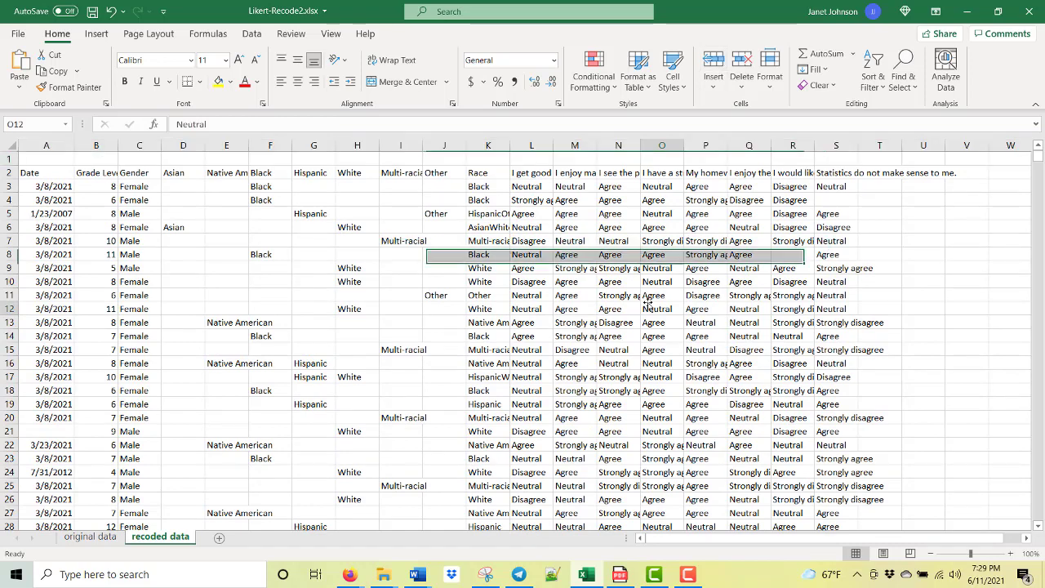
{"action": "left_click", "coordinate": [531, 171]}
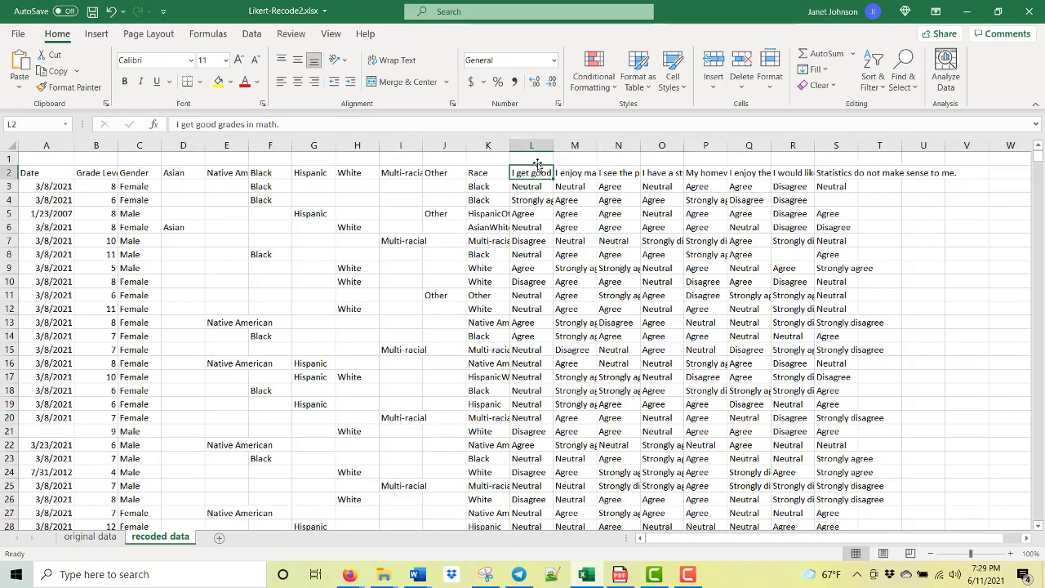
- Wrap the text in header row 2 and widen column L to about twice its width
{"action": "left_click", "coordinate": [9, 172]}
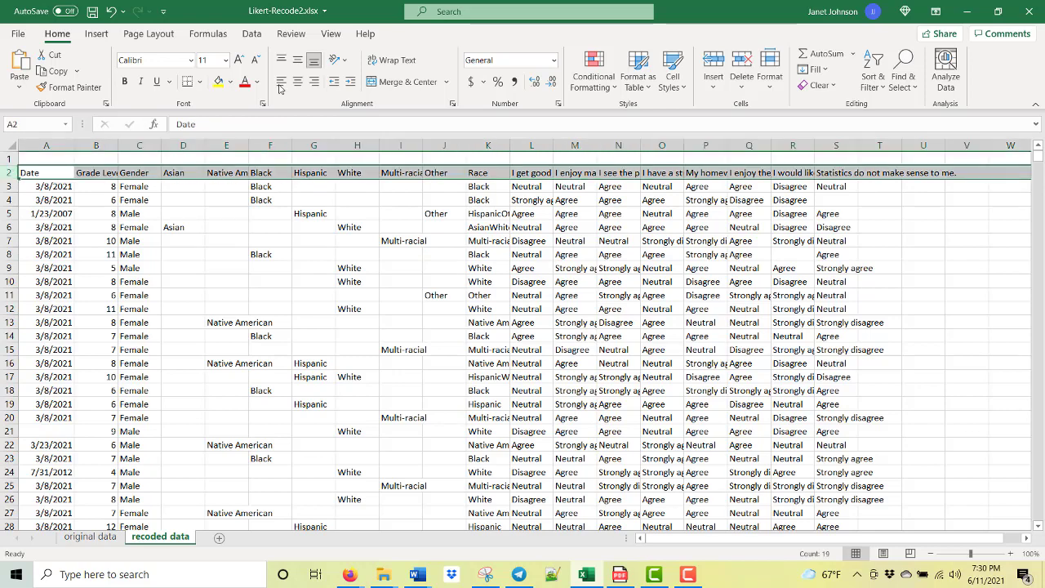
{"action": "left_click", "coordinate": [394, 60]}
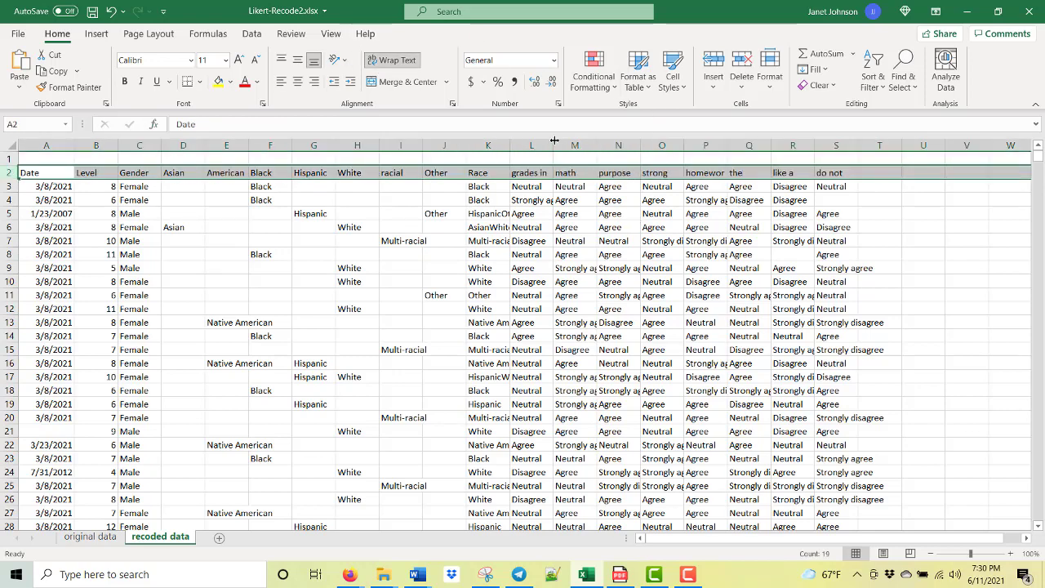
{"action": "left_click_drag", "start_coordinate": [553, 145], "coordinate": [604, 145]}
{"action": "left_click", "coordinate": [539, 295]}
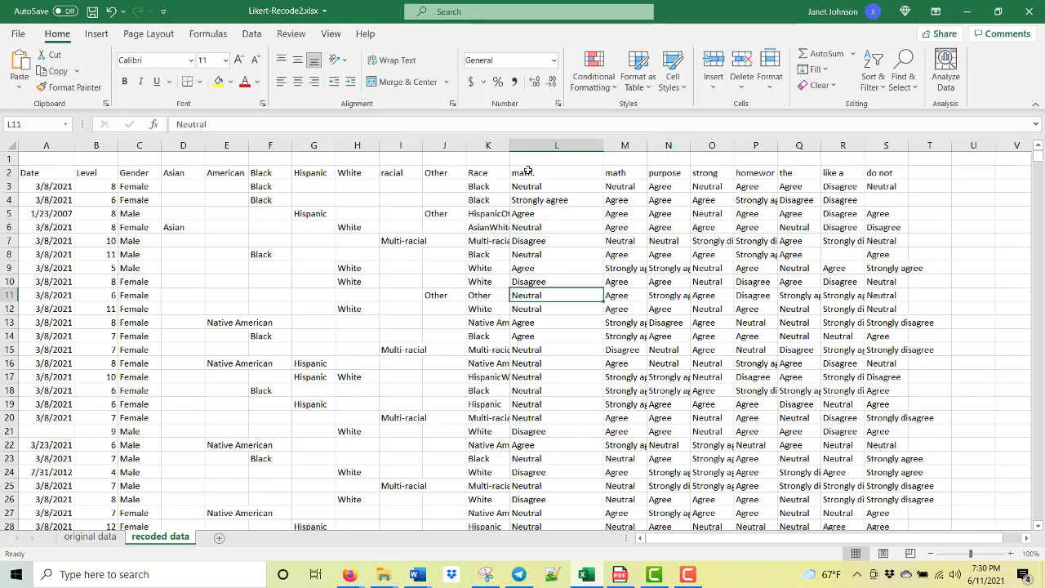
- Autofit the row heights across the whole sheet to fit the wrapped survey statements in the header row
{"action": "left_click", "coordinate": [9, 172]}
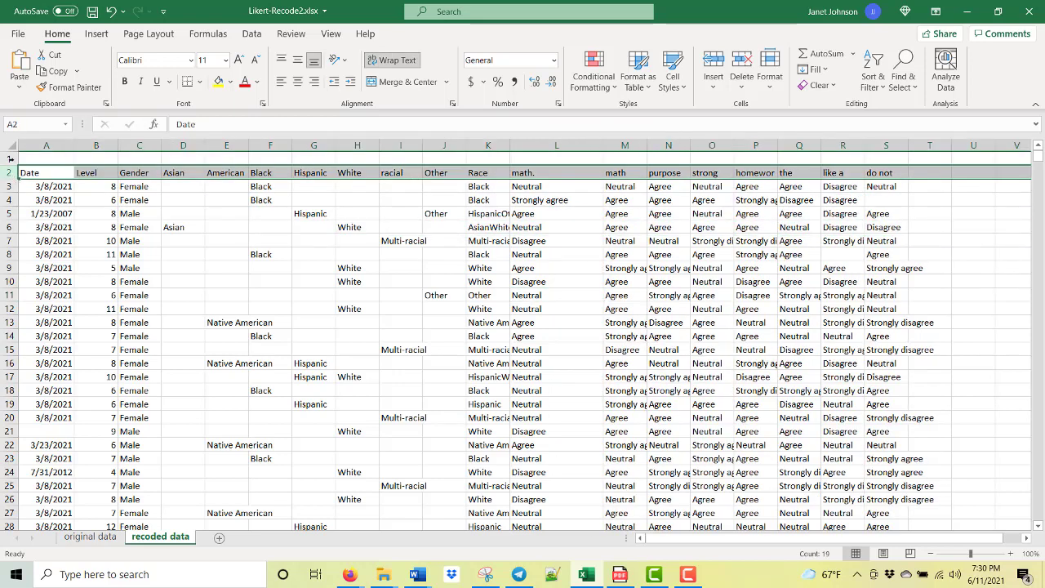
{"action": "left_click", "coordinate": [7, 145]}
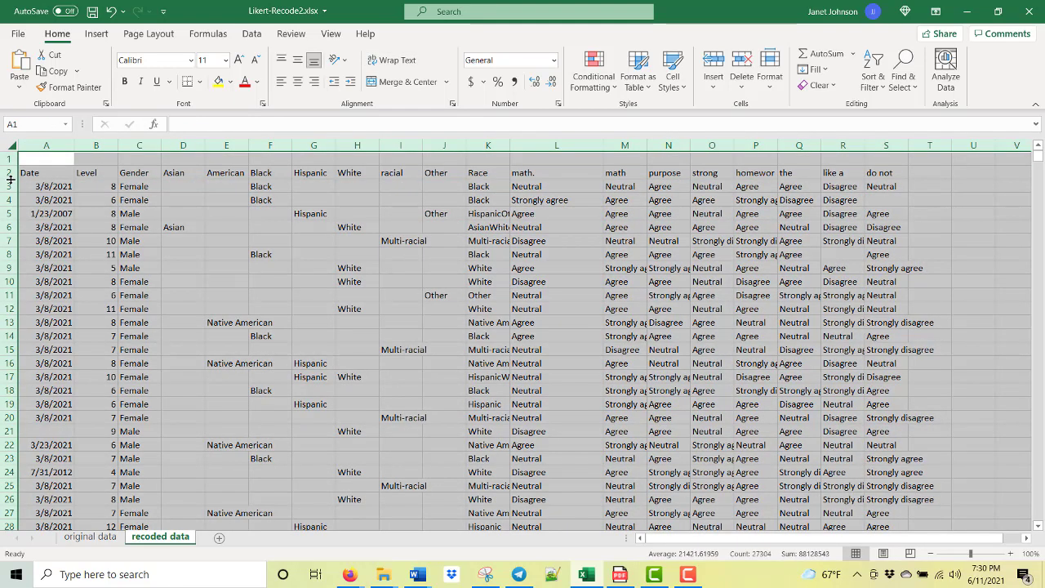
{"action": "double_click", "coordinate": [7, 179]}
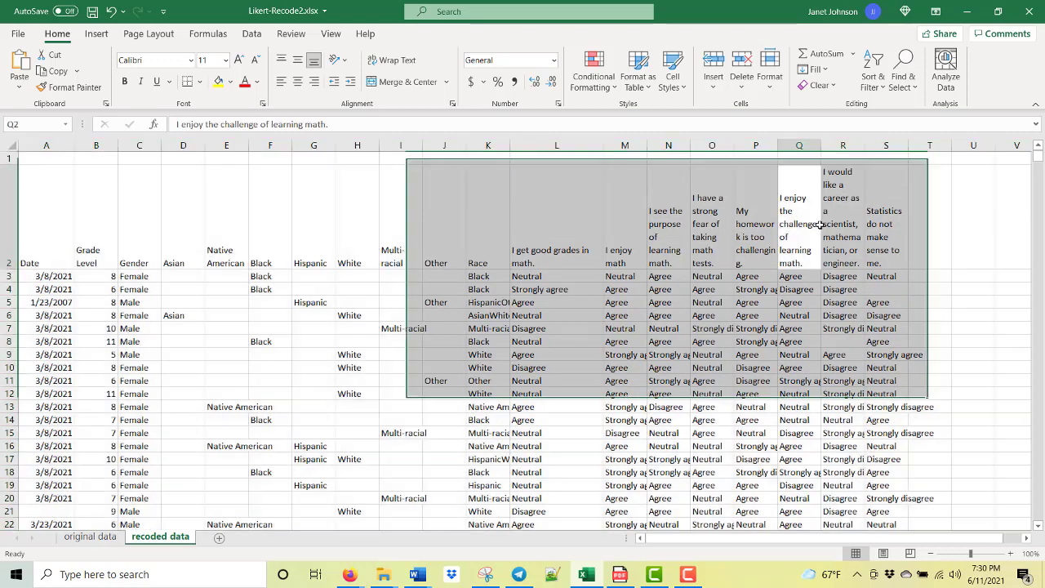
{"action": "left_click", "coordinate": [814, 222]}
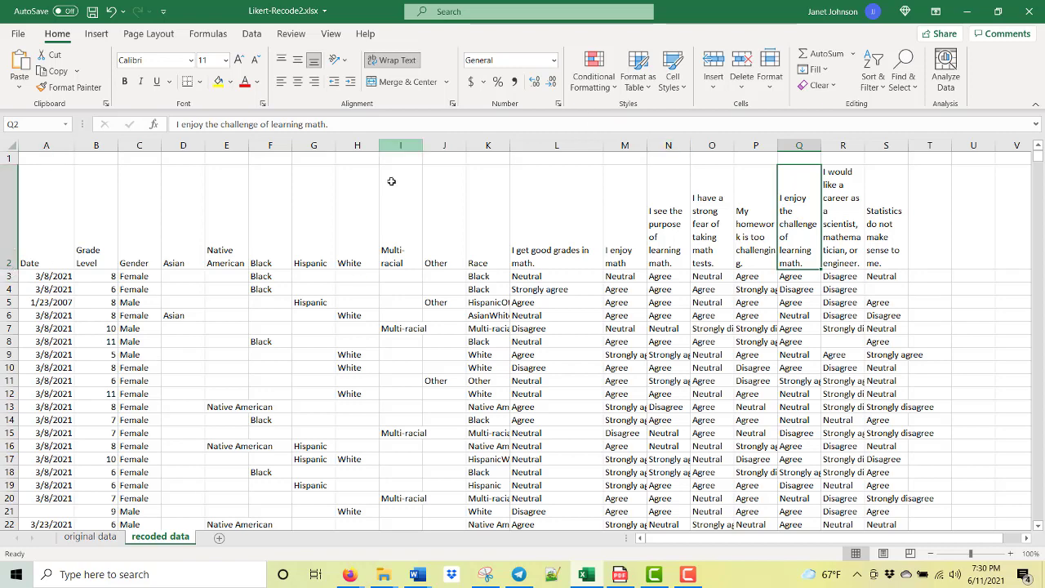
{"action": "left_click", "coordinate": [552, 218]}
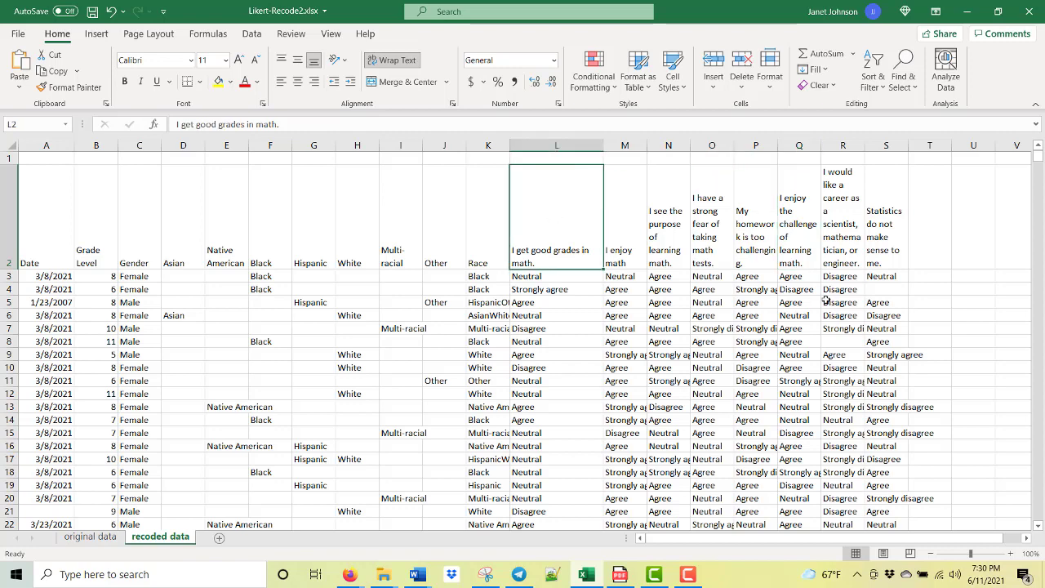
- Mark the first three survey statements as positive by entering P in cells L1, M1 and N1
{"action": "left_click", "coordinate": [541, 158]}
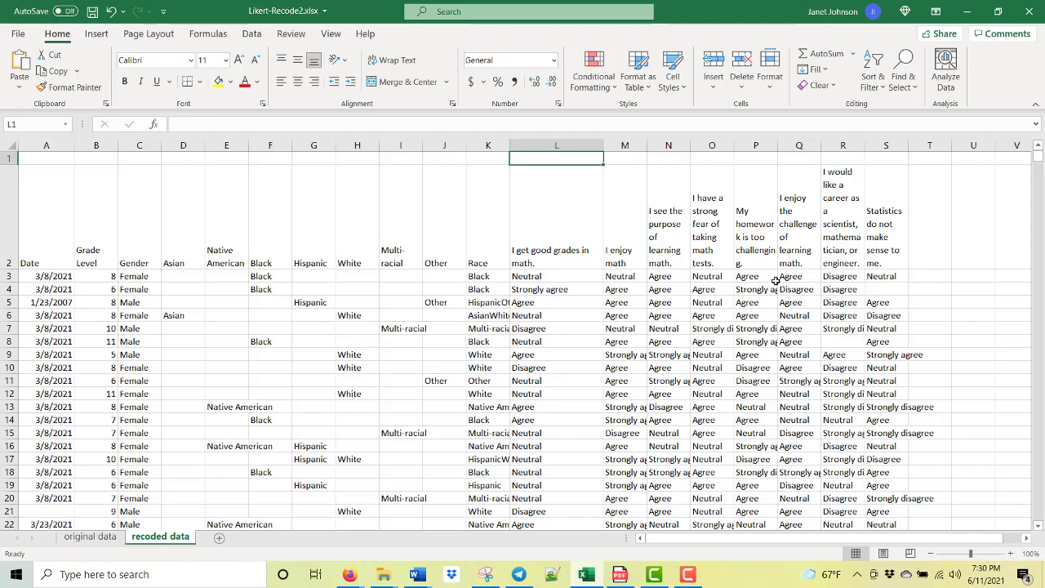
{"action": "key", "text": "Caps_Lock"}
{"action": "type", "text": "P"}
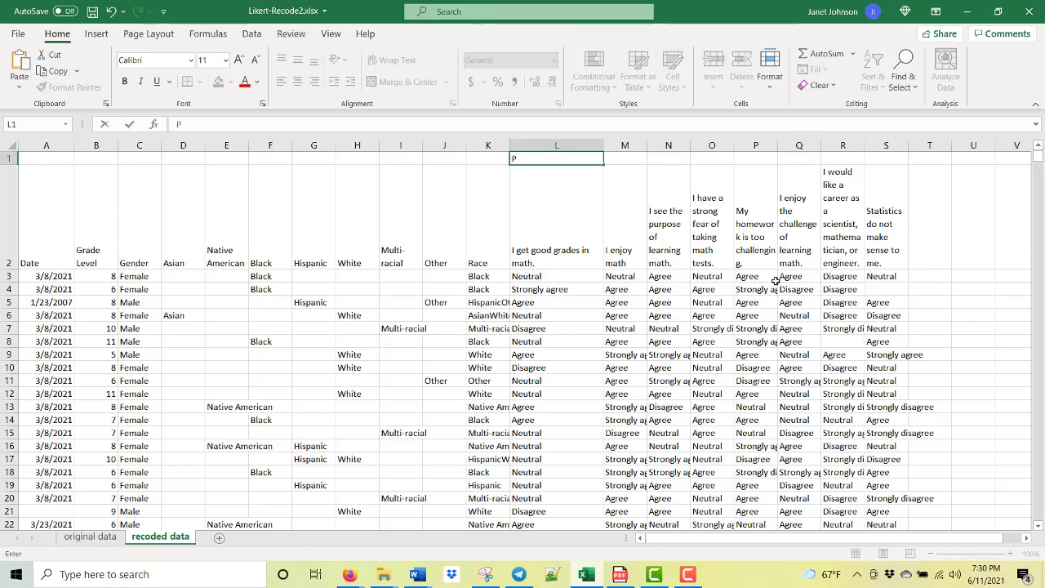
{"action": "key", "text": "Tab"}
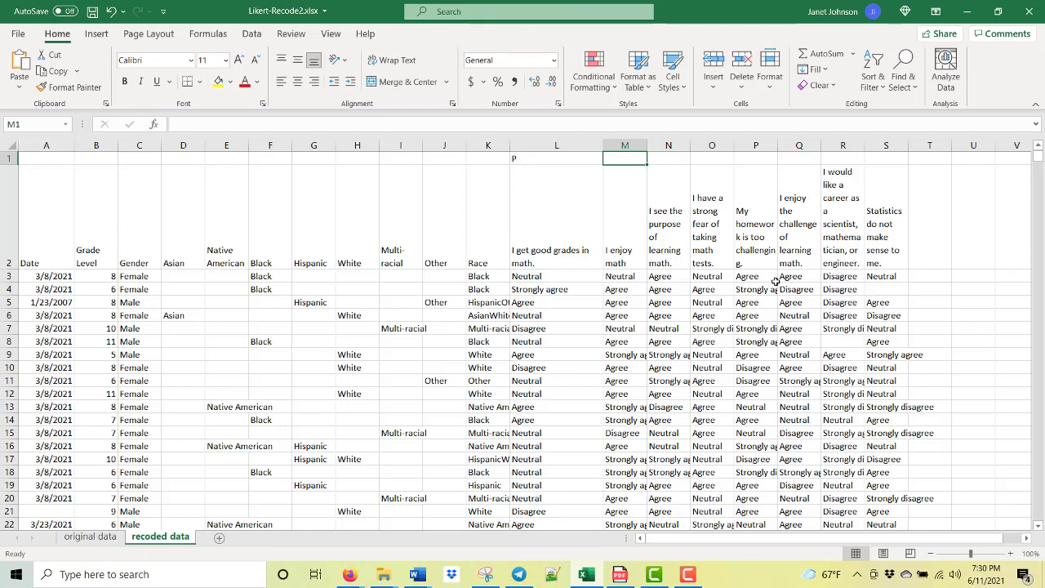
{"action": "type", "text": "P"}
{"action": "key", "text": "Tab"}
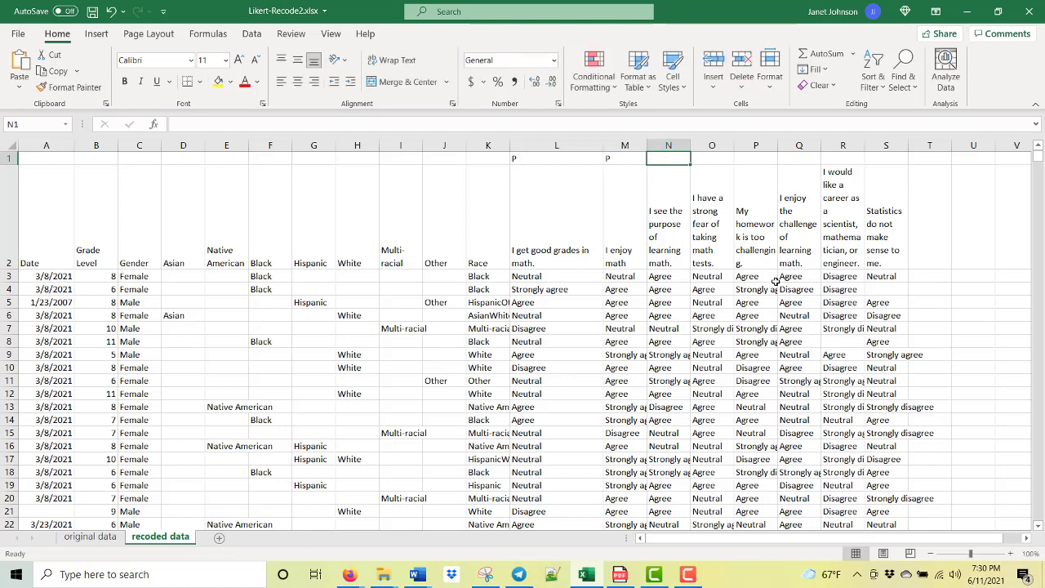
{"action": "type", "text": "P"}
{"action": "key", "text": "Tab"}
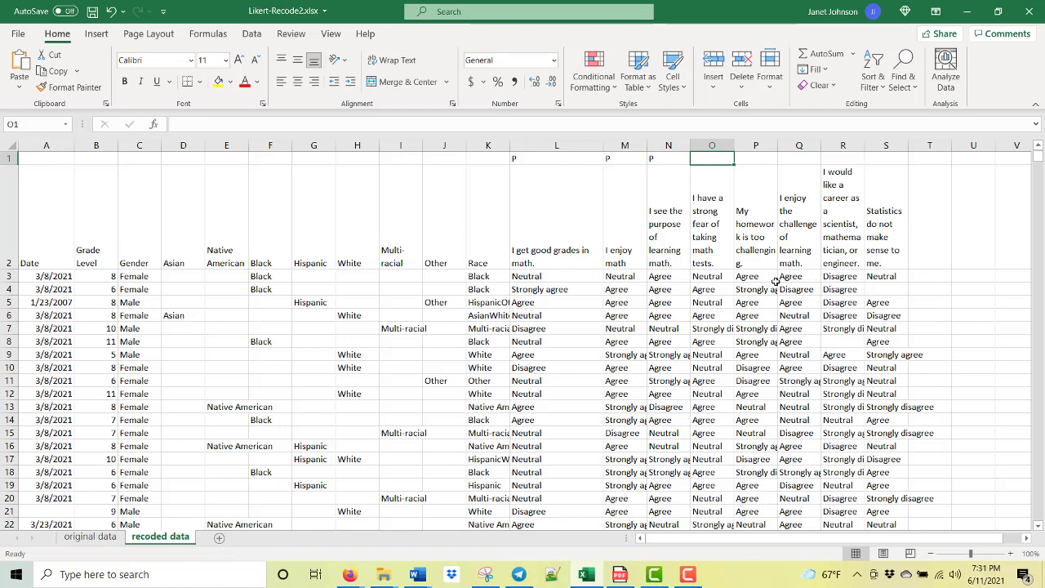
- Enter N in cells O1 and P1, above the fear-of-tests and challenging-homework statements, without the autocompleted word
{"action": "type", "text": "Neutral"}
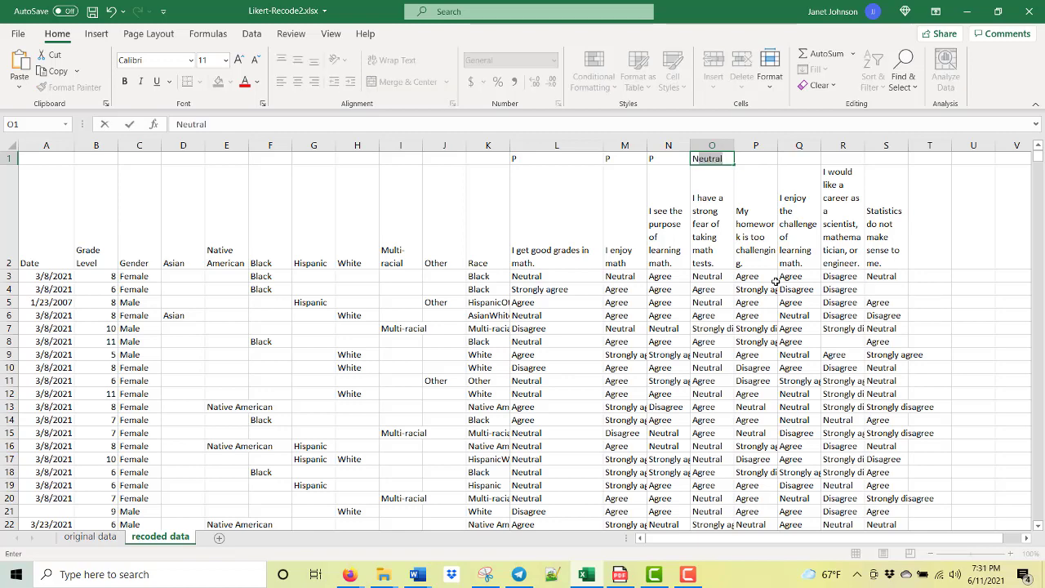
{"action": "key", "text": "Delete"}
{"action": "key", "text": "Tab"}
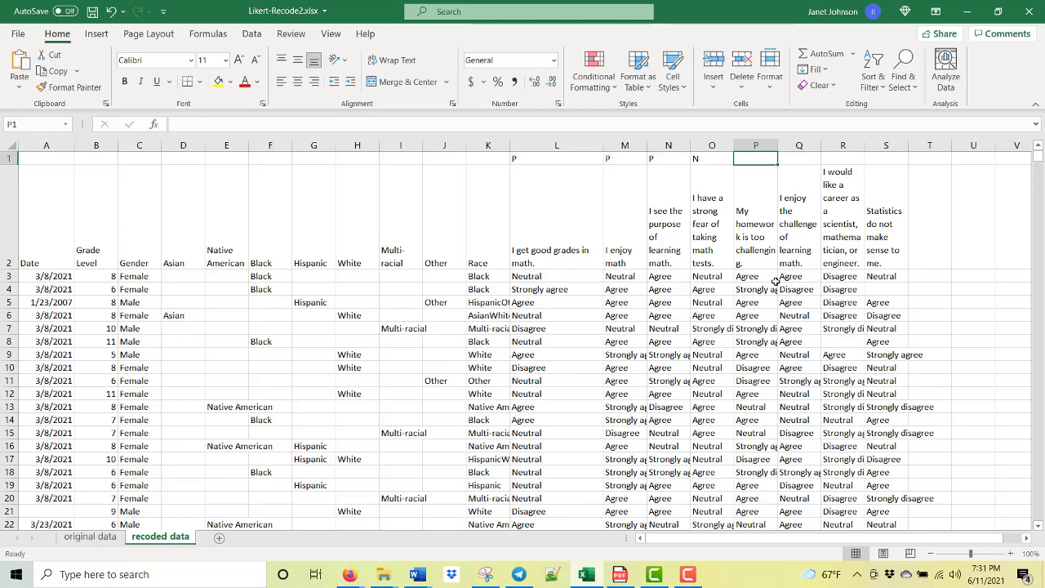
{"action": "type", "text": "N"}
{"action": "key", "text": "Delete"}
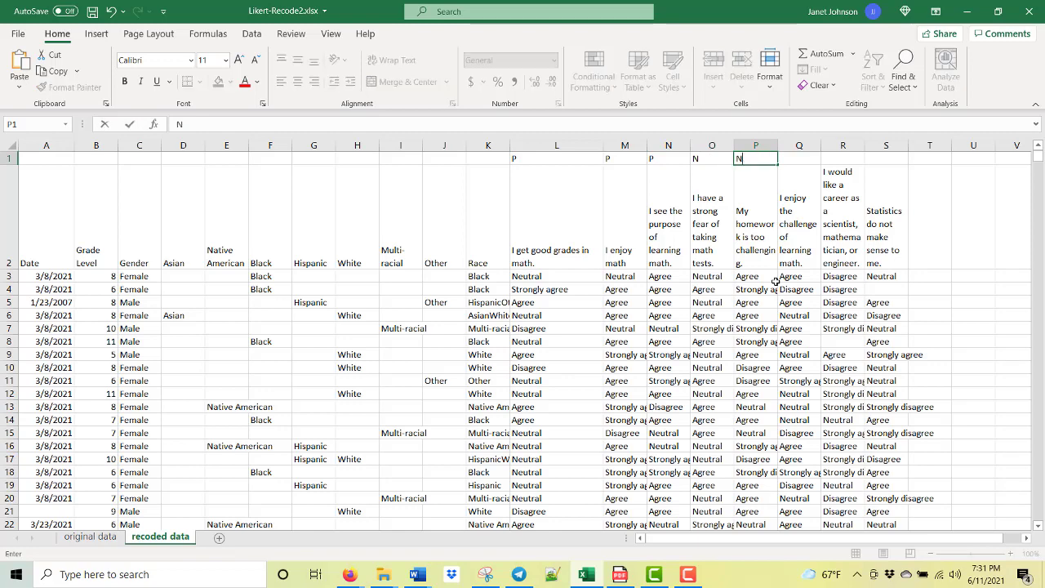
{"action": "key", "text": "Tab"}
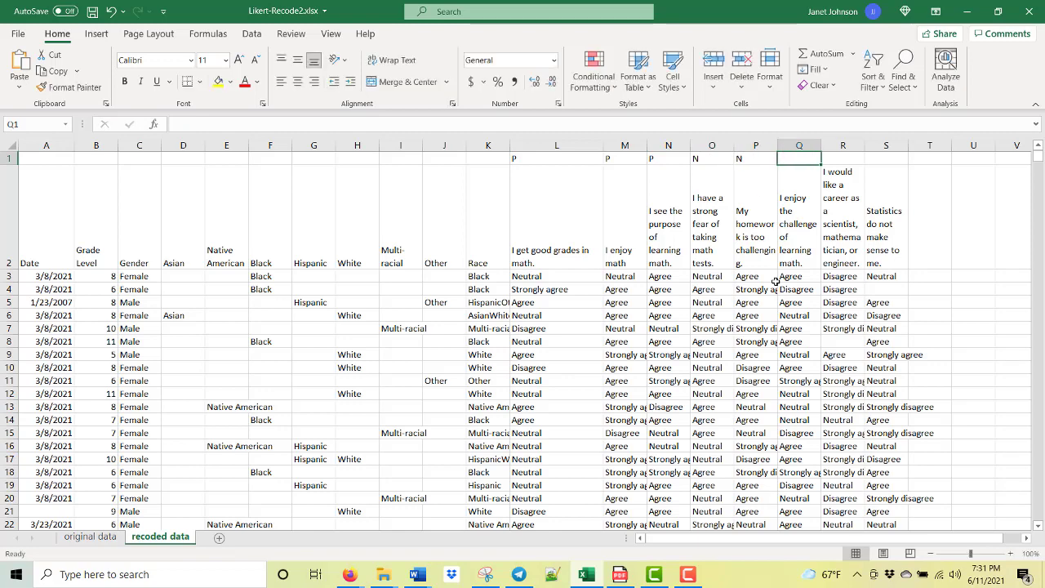
- Enter P in cells Q1 and R1 and N in cell S1 to code the last three statements
{"action": "type", "text": "P"}
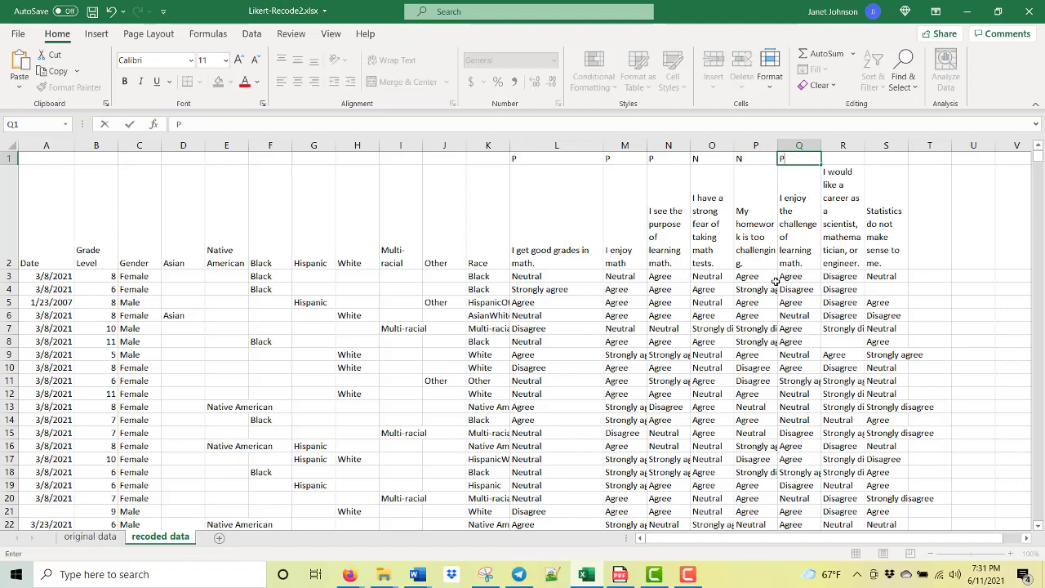
{"action": "key", "text": "Tab"}
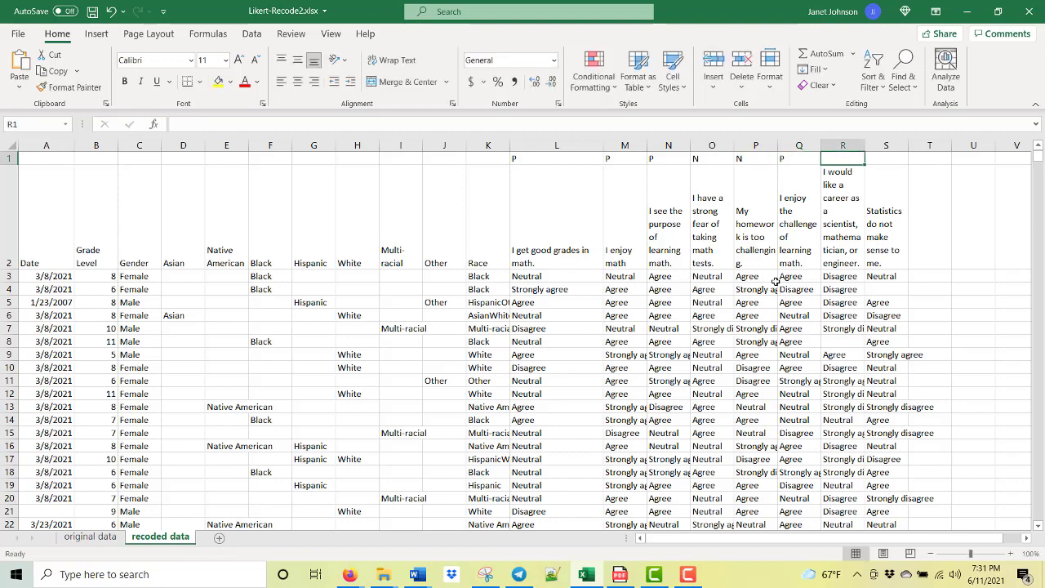
{"action": "type", "text": "P"}
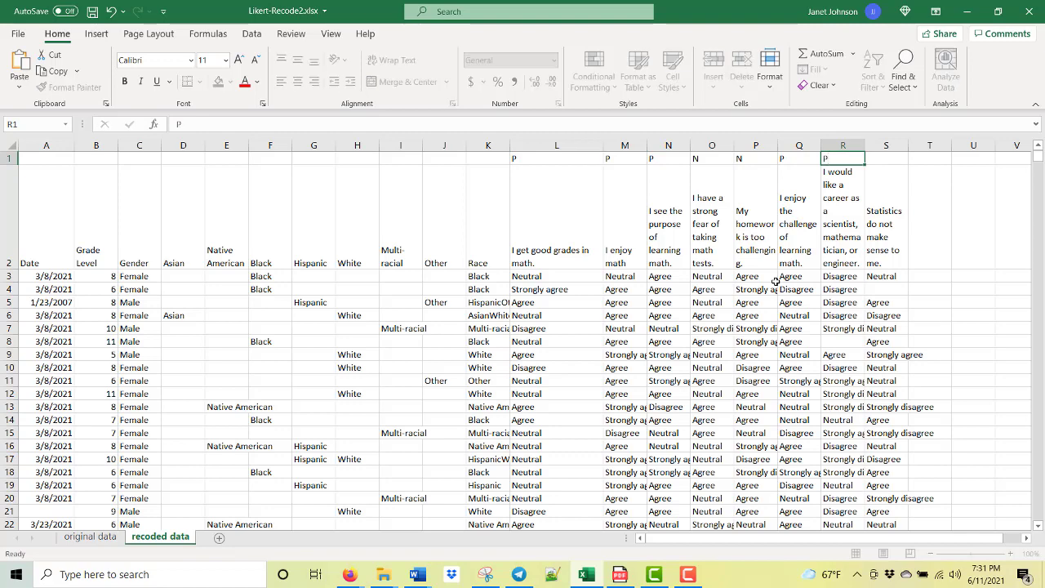
{"action": "key", "text": "Tab"}
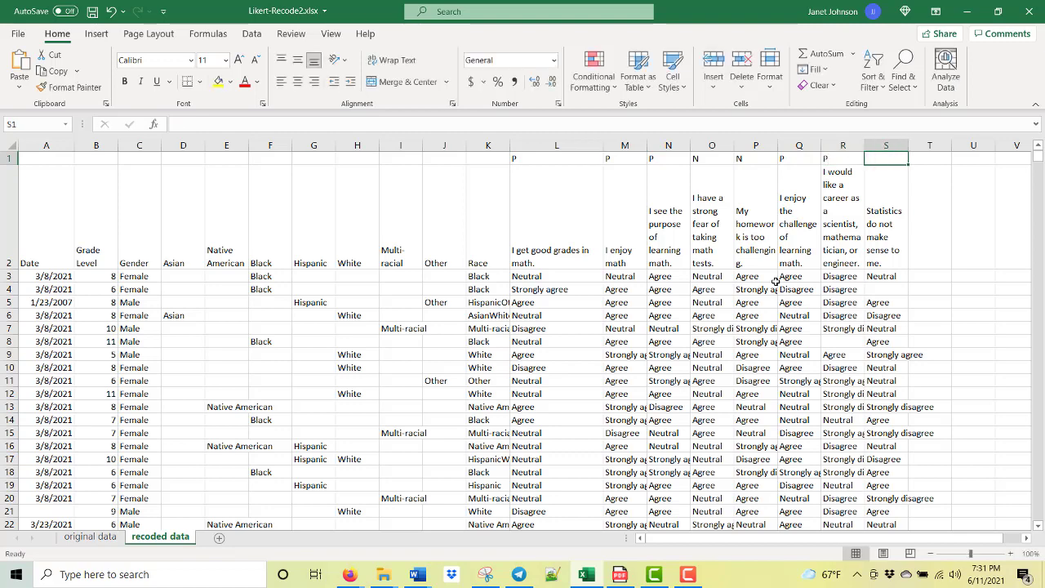
{"action": "type", "text": "N"}
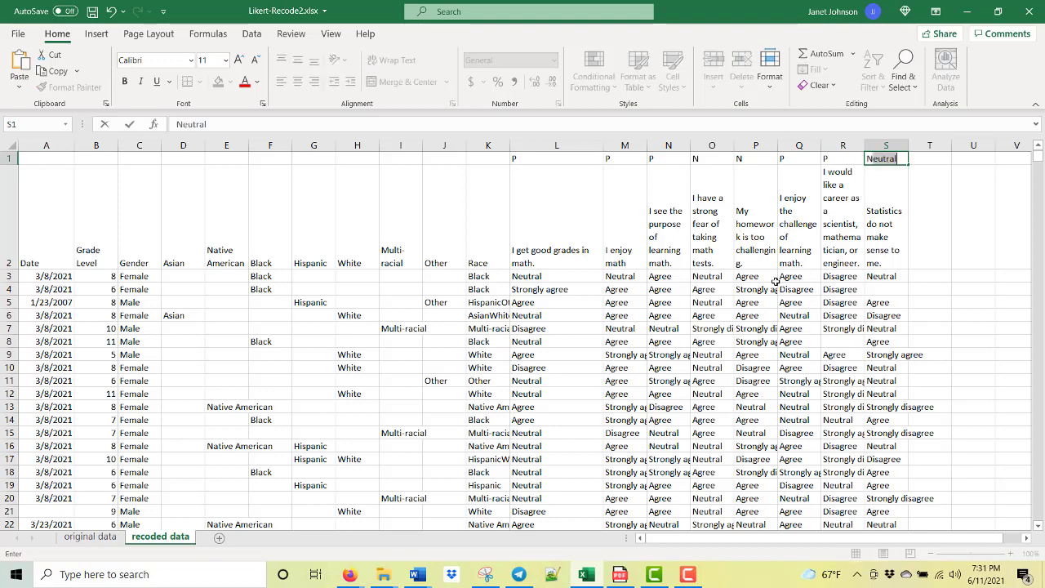
{"action": "key", "text": "BackSpace"}
{"action": "left_click", "coordinate": [875, 421]}
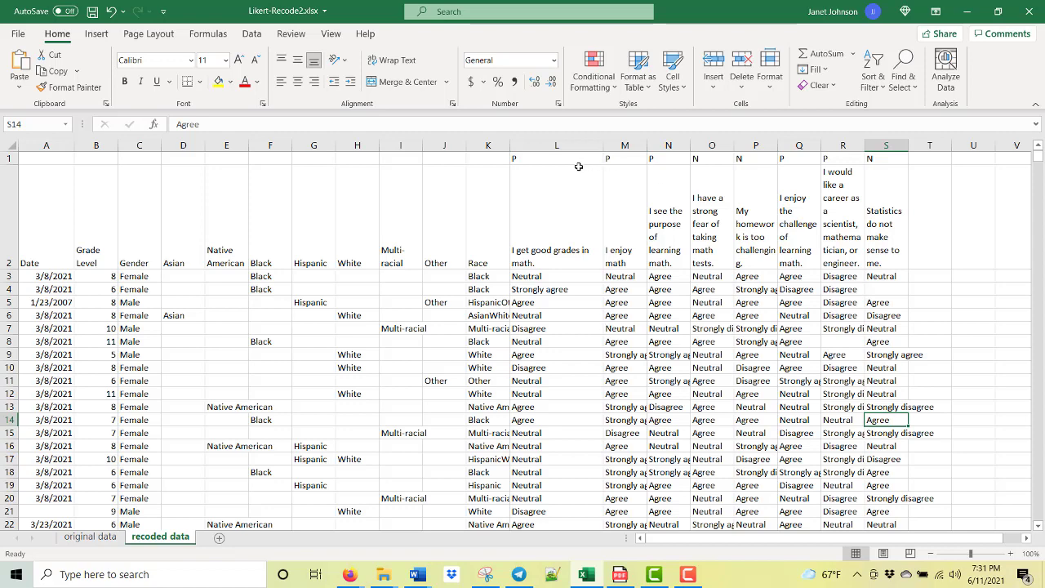
{"action": "left_click_drag", "start_coordinate": [572, 139], "coordinate": [678, 144]}
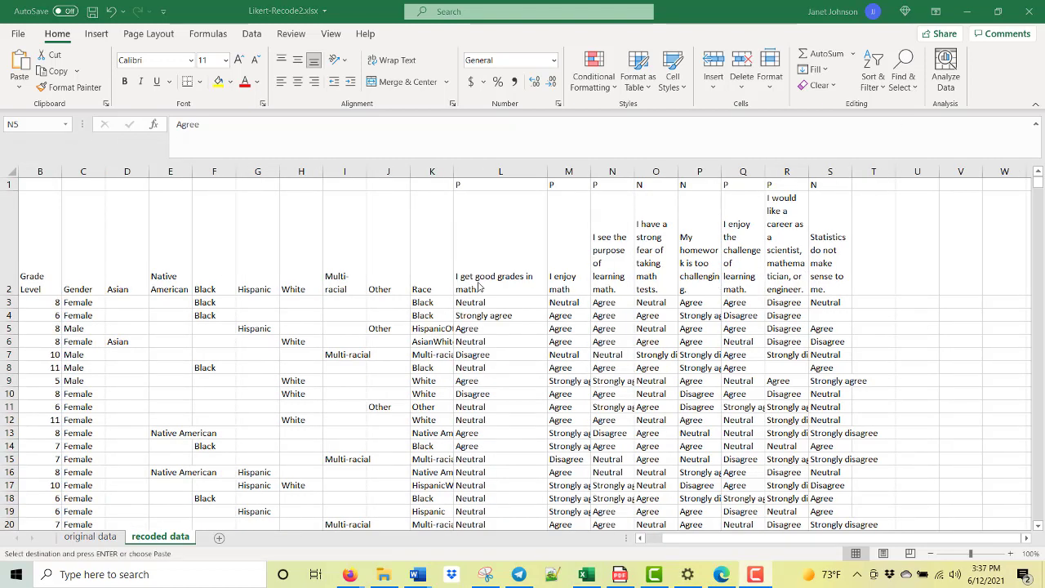
{"action": "left_click", "coordinate": [501, 173]}
{"action": "left_click_drag", "start_coordinate": [506, 167], "coordinate": [597, 164]}
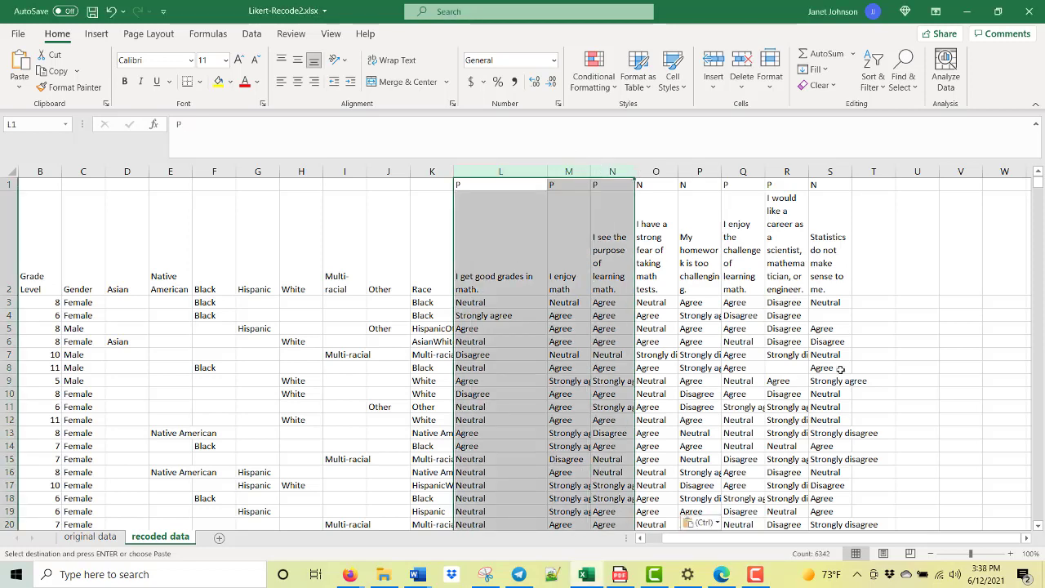
{"action": "left_click", "coordinate": [921, 88]}
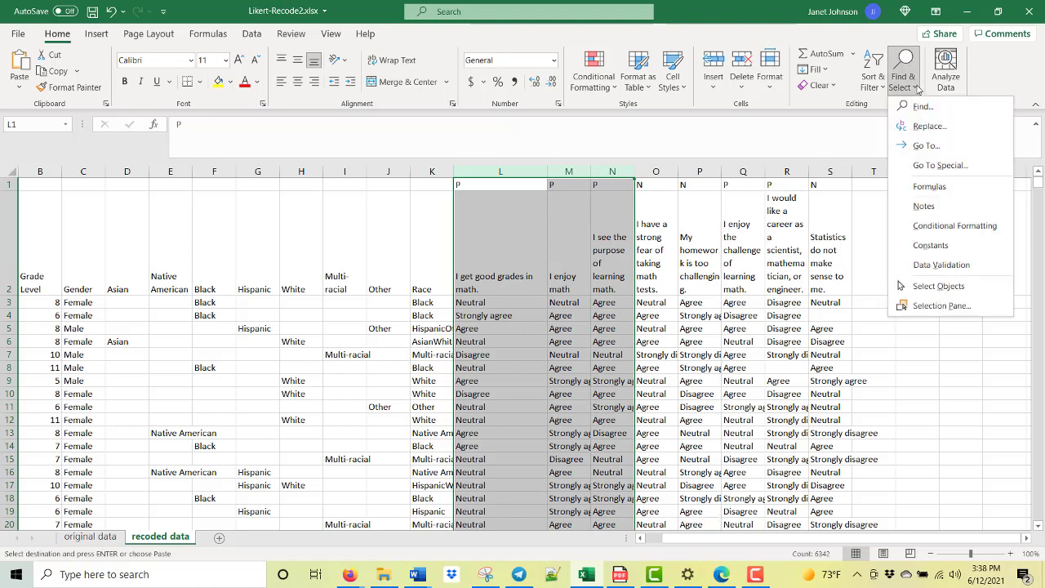
{"action": "left_click", "coordinate": [928, 128]}
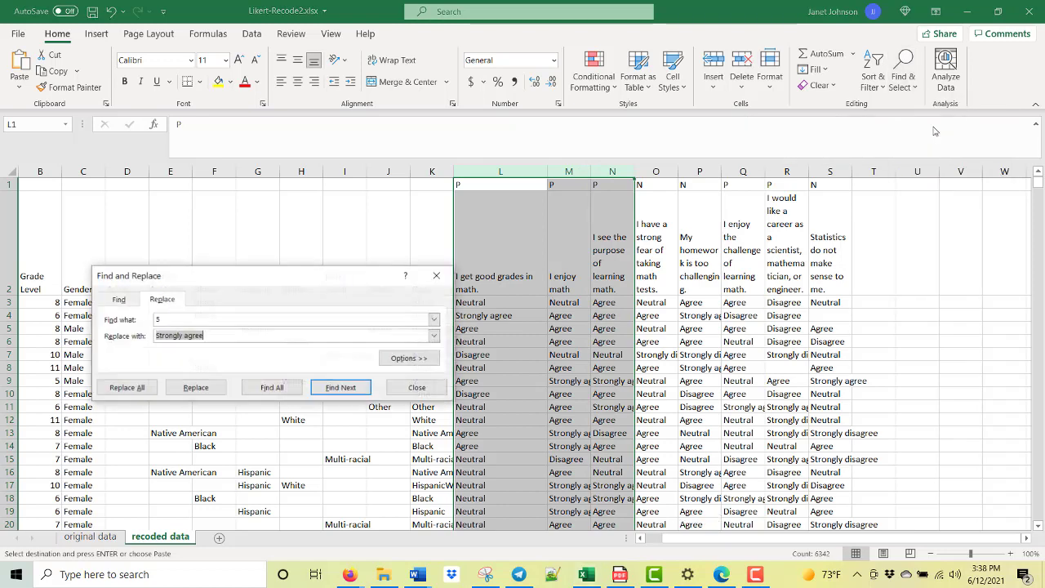
{"action": "left_click", "coordinate": [194, 320]}
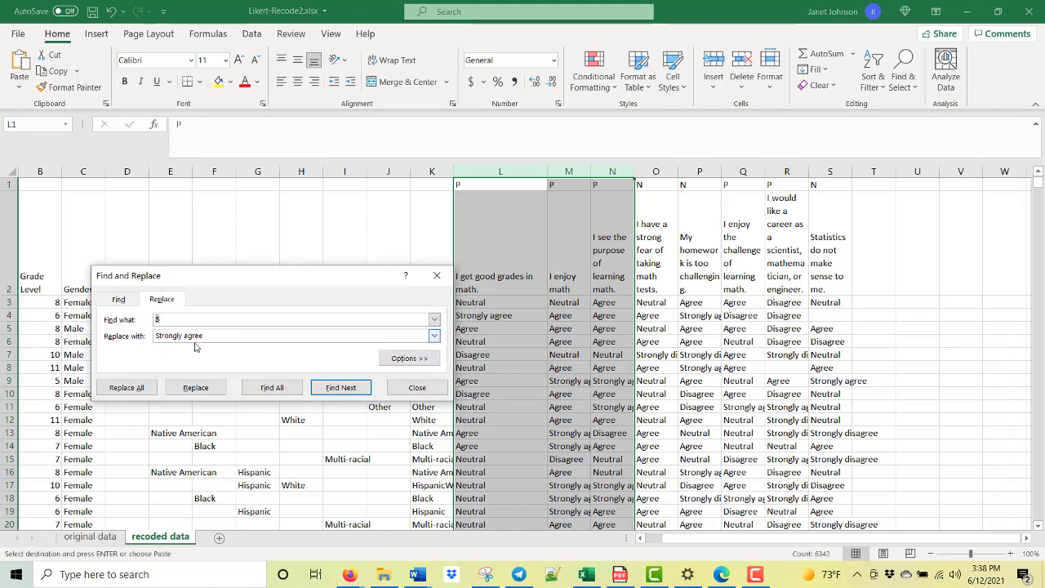
{"action": "type", "text": "trongly agree"}
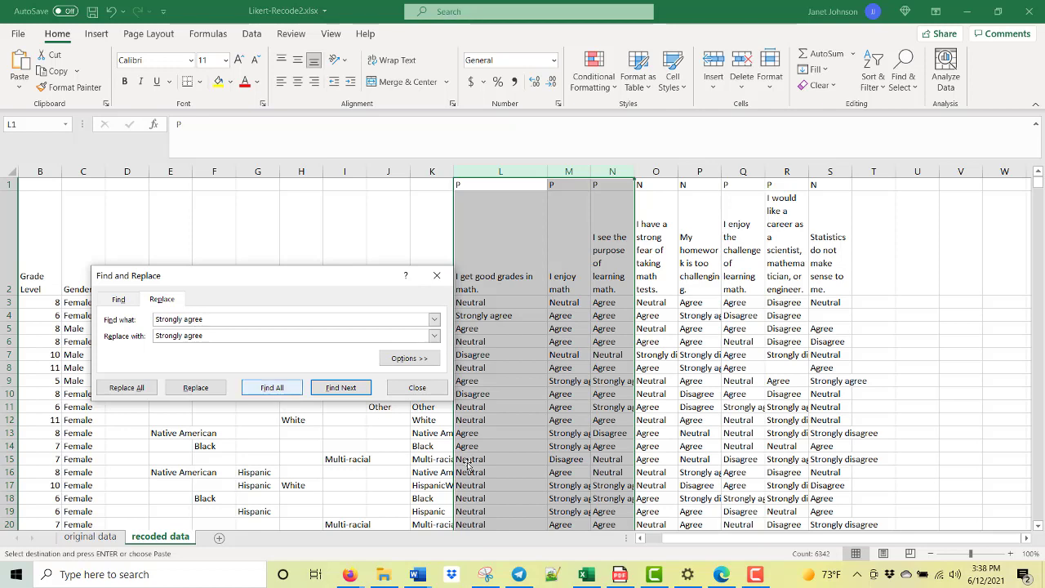
{"action": "left_click", "coordinate": [215, 338]}
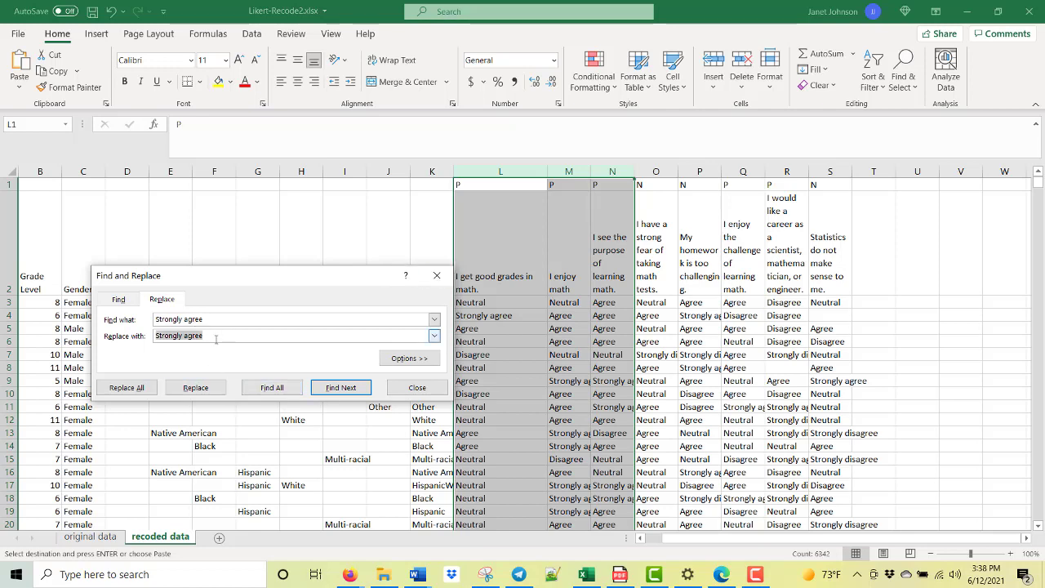
{"action": "type", "text": "5"}
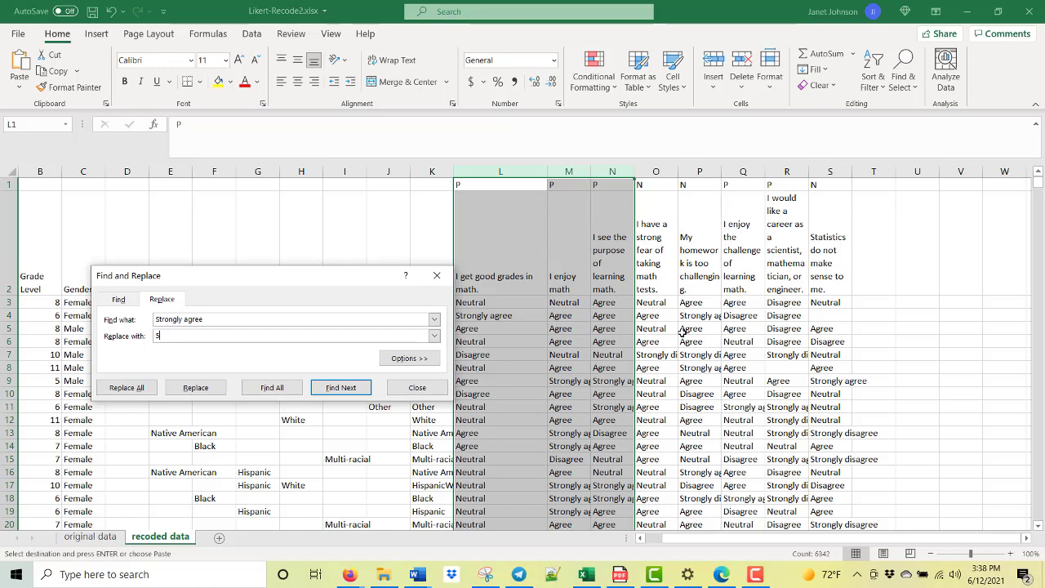
{"action": "left_click", "coordinate": [674, 299]}
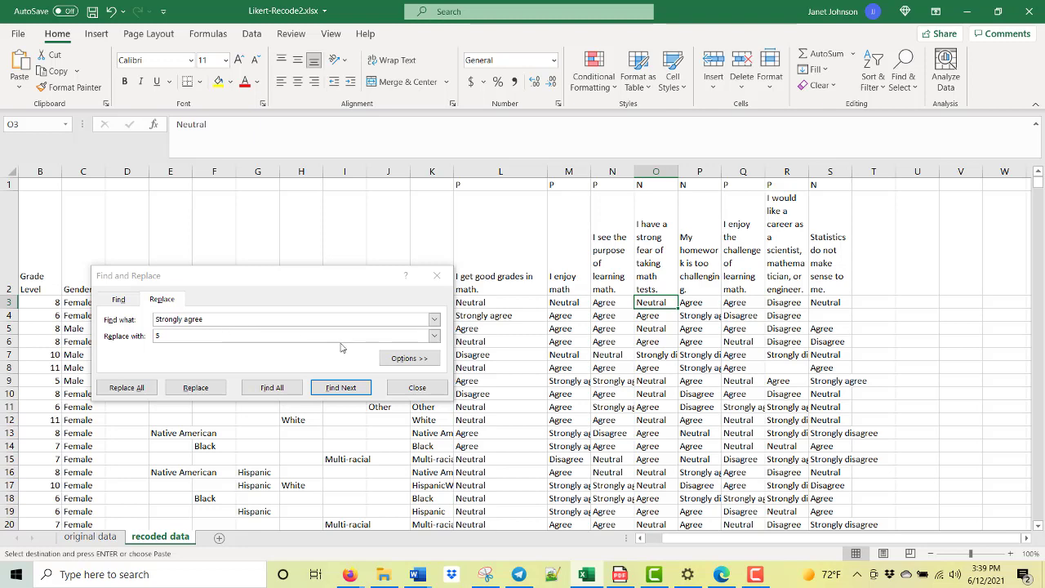
{"action": "left_click", "coordinate": [424, 389]}
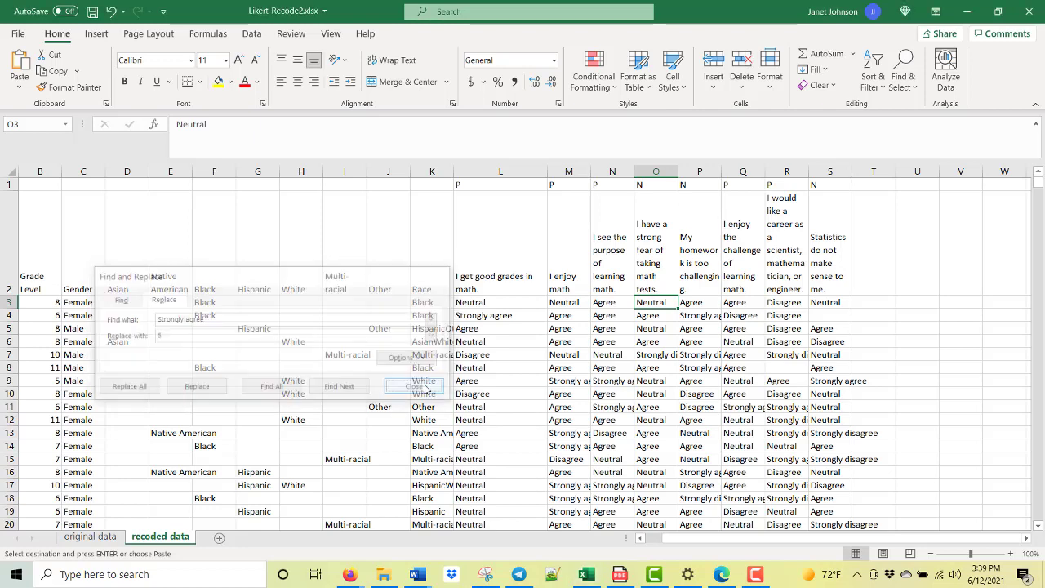
- Insert five blank rows above the row holding the P and N codes
{"action": "left_click_drag", "start_coordinate": [648, 390], "coordinate": [650, 381]}
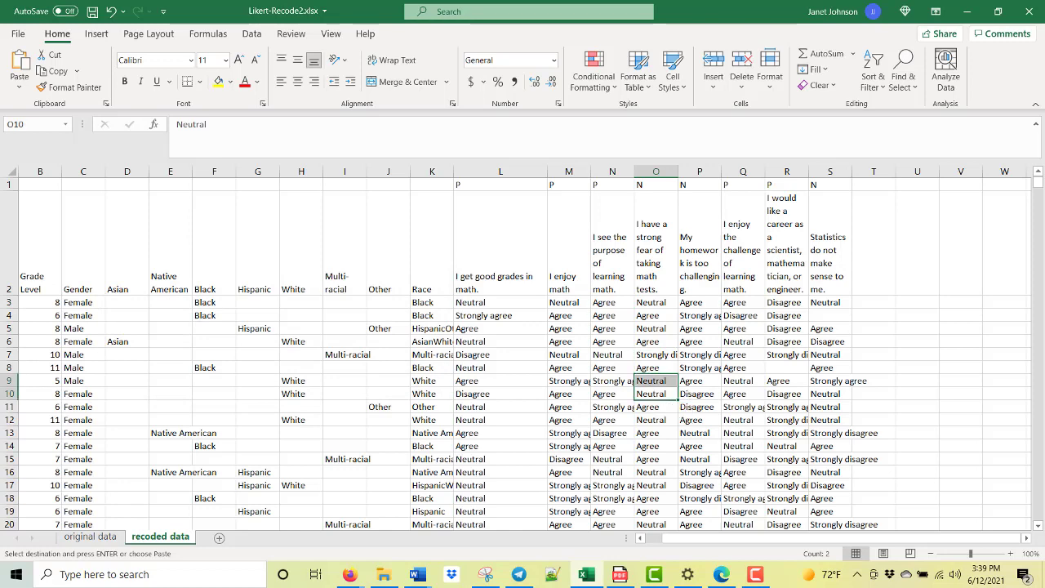
{"action": "left_click", "coordinate": [9, 184]}
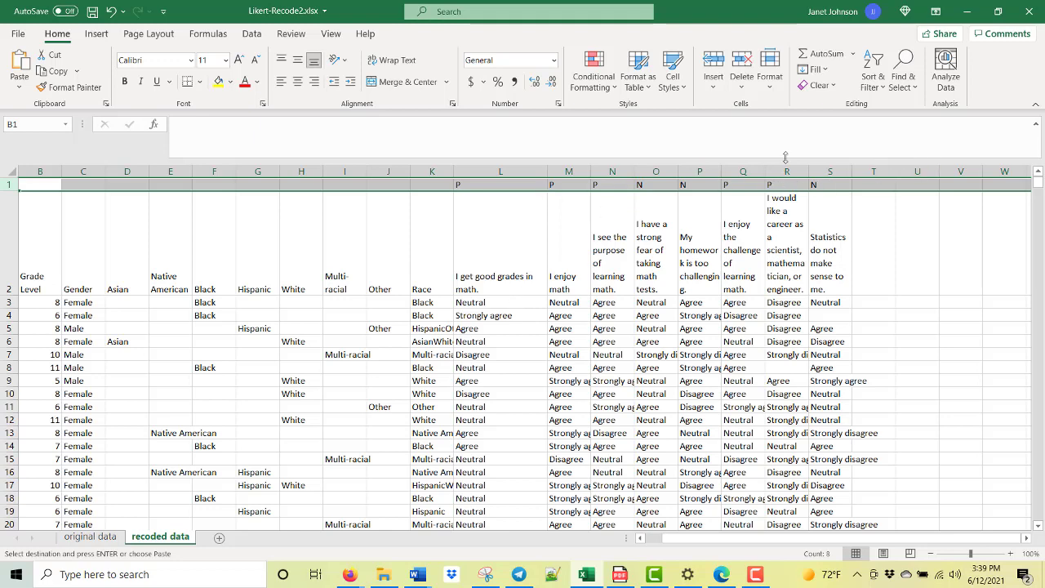
{"action": "left_click", "coordinate": [722, 63]}
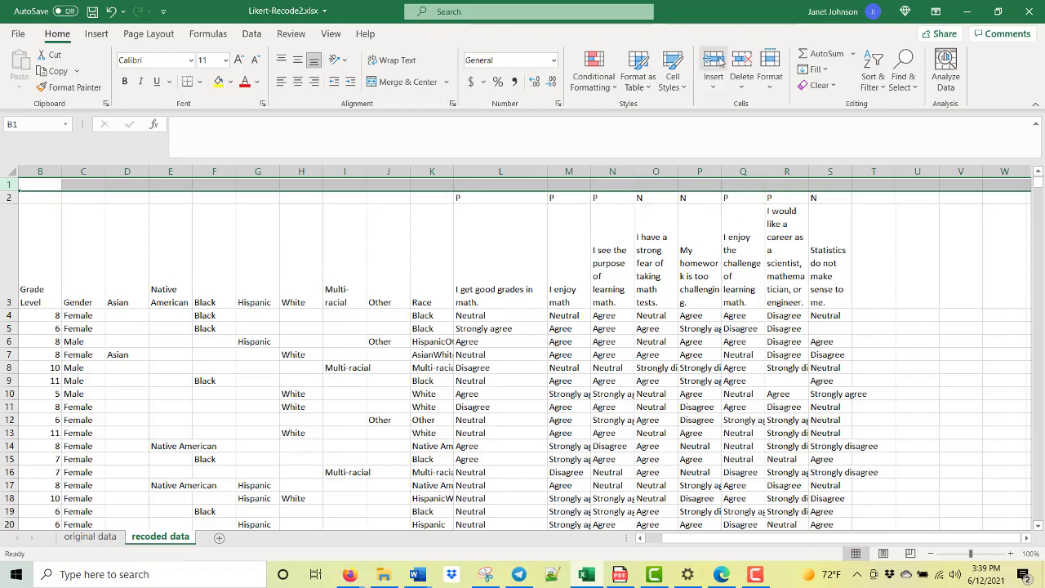
{"action": "left_click", "coordinate": [722, 63]}
{"action": "left_click", "coordinate": [722, 63]}
{"action": "left_click", "coordinate": [722, 63]}
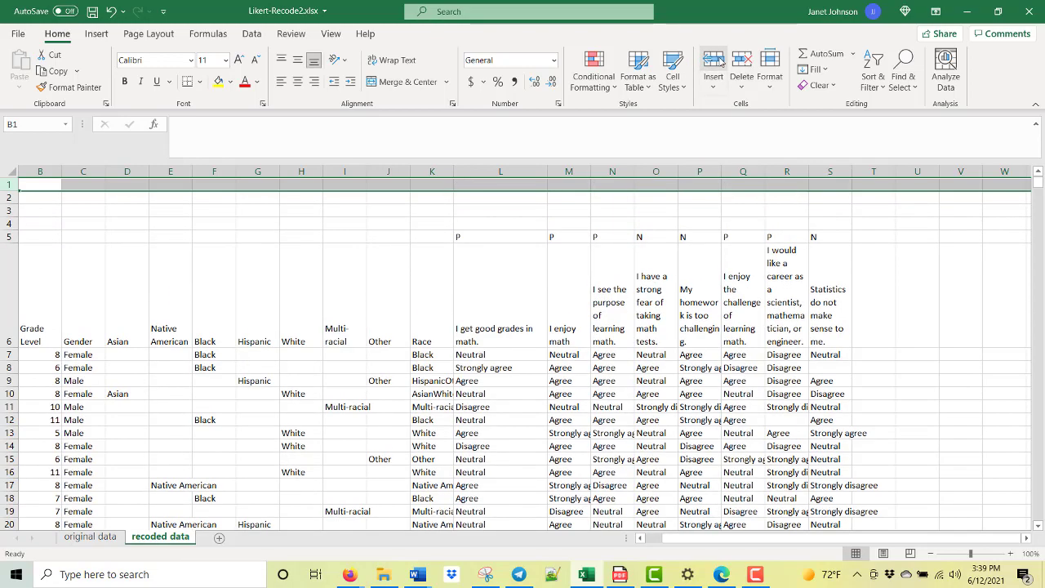
{"action": "left_click", "coordinate": [722, 63]}
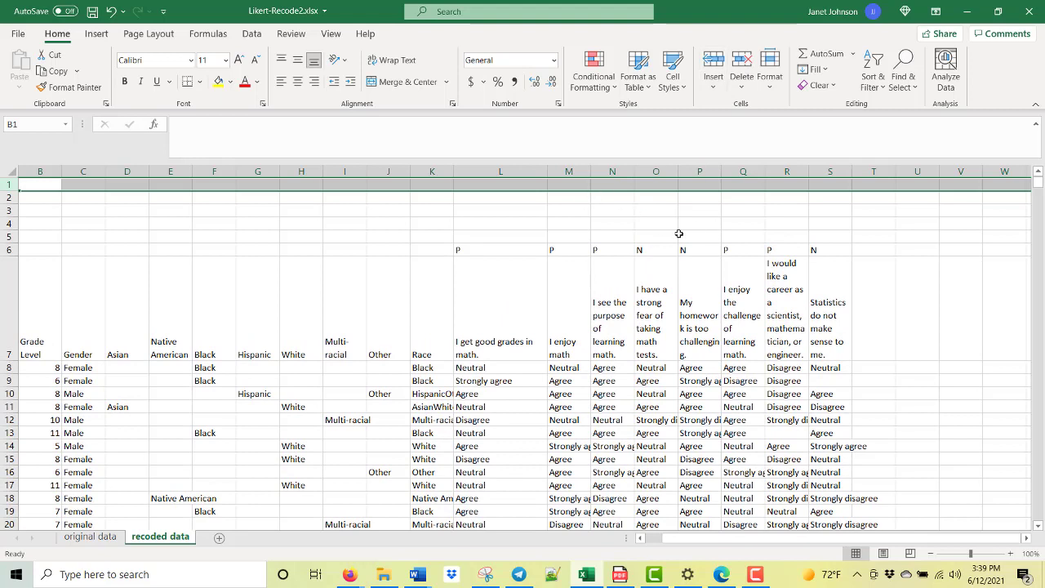
- Copy the Strongly agree response from L9 into cell L1 to begin a response list for the positive statements
{"action": "left_click", "coordinate": [623, 219]}
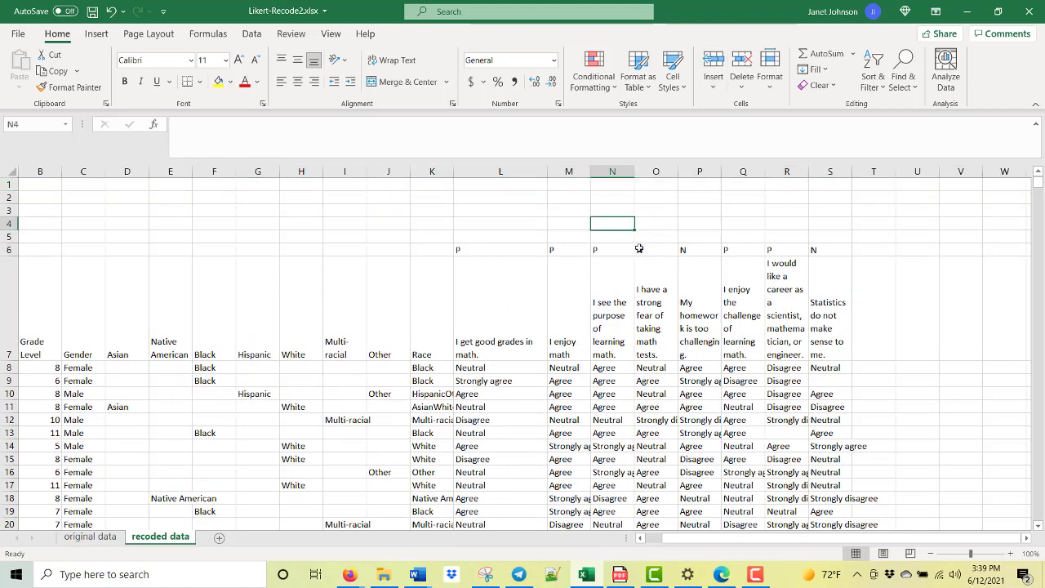
{"action": "left_click", "coordinate": [482, 224]}
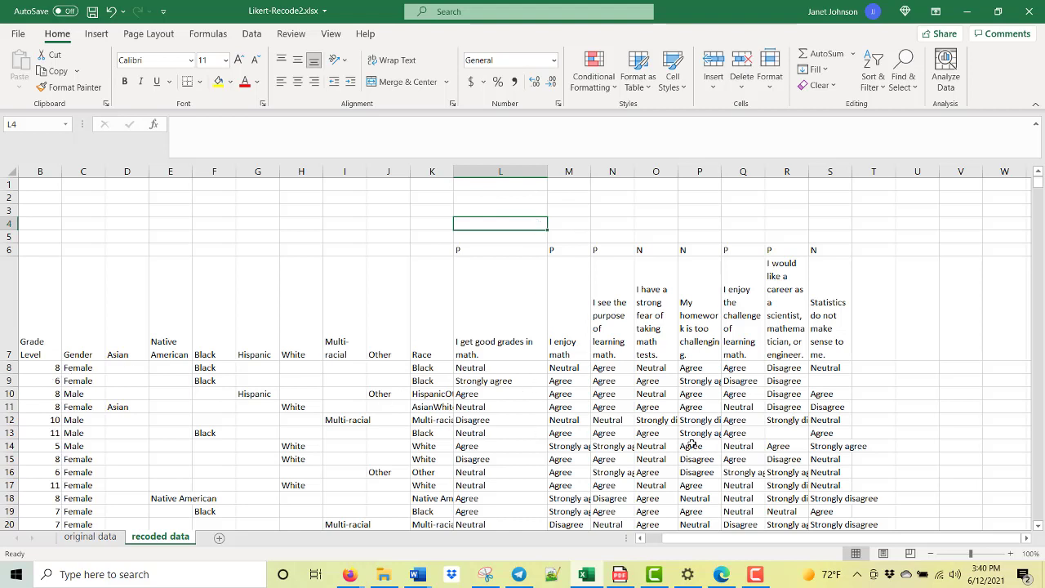
{"action": "left_click", "coordinate": [479, 186]}
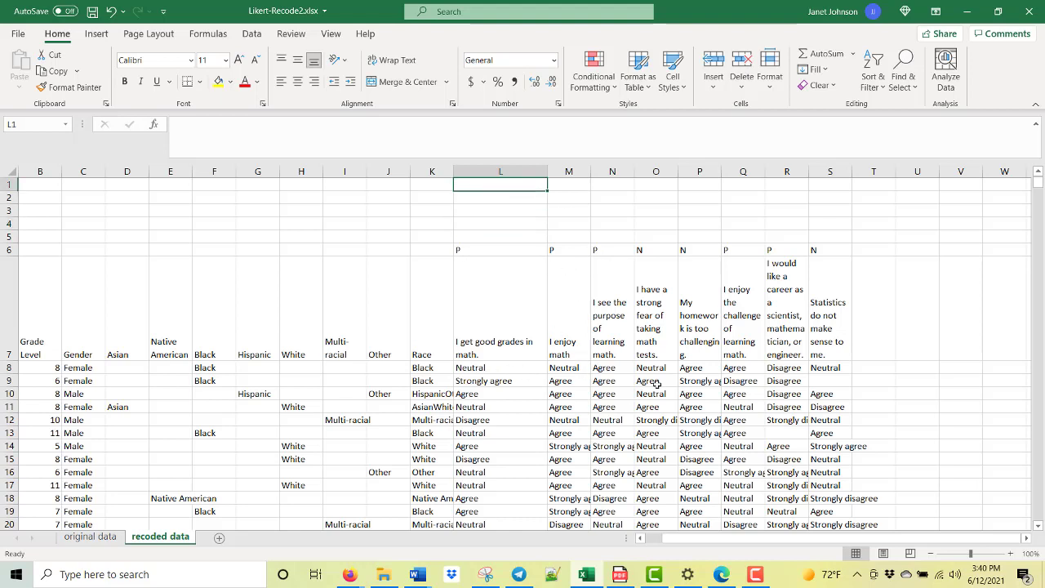
{"action": "left_click", "coordinate": [510, 383]}
{"action": "key", "text": "ctrl+c"}
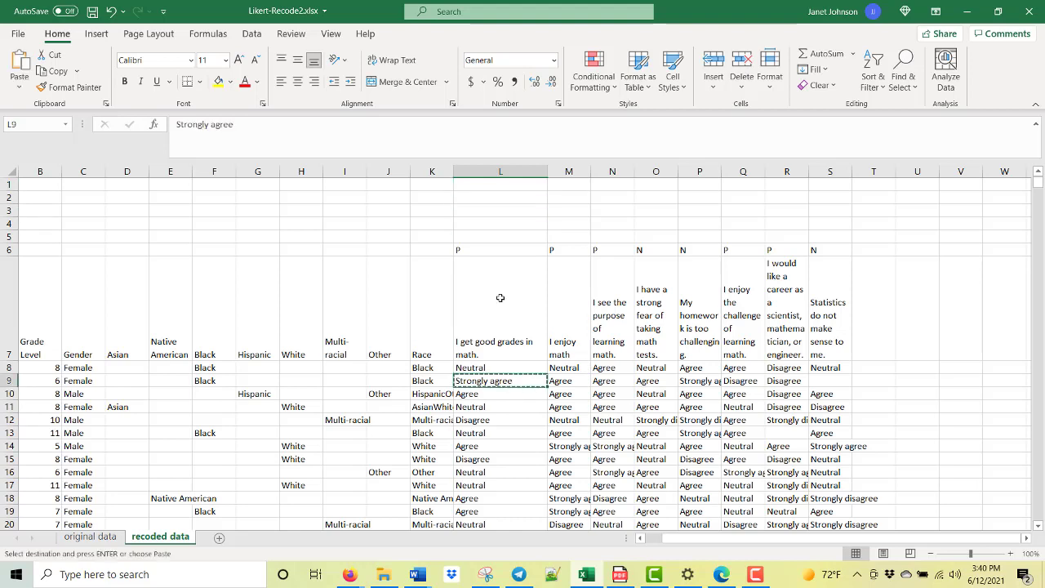
{"action": "left_click", "coordinate": [513, 184]}
{"action": "key", "text": "ctrl+v"}
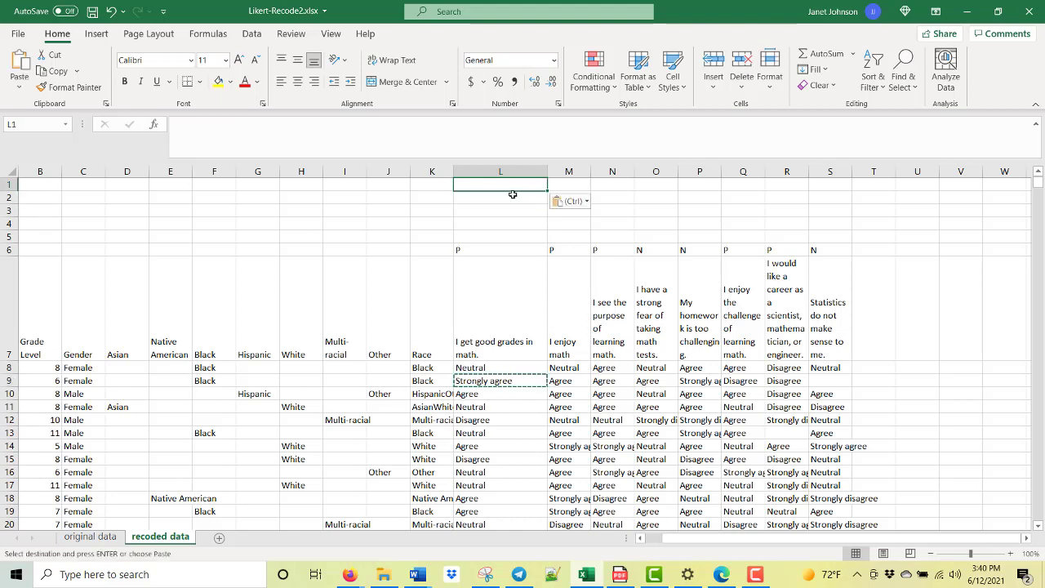
{"action": "key", "text": "ctrl"}
{"action": "key", "text": "Escape"}
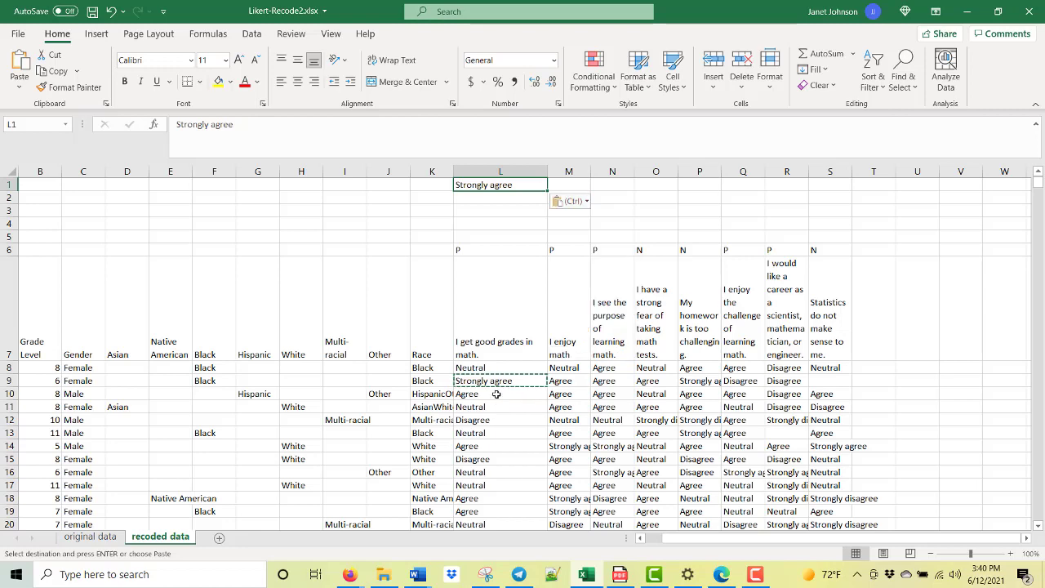
- Copy the Agree, Neutral and Disagree responses from L10:L12 into L2:L4, beneath Strongly agree
{"action": "left_click", "coordinate": [496, 394]}
{"action": "left_click_drag", "start_coordinate": [496, 394], "coordinate": [500, 416]}
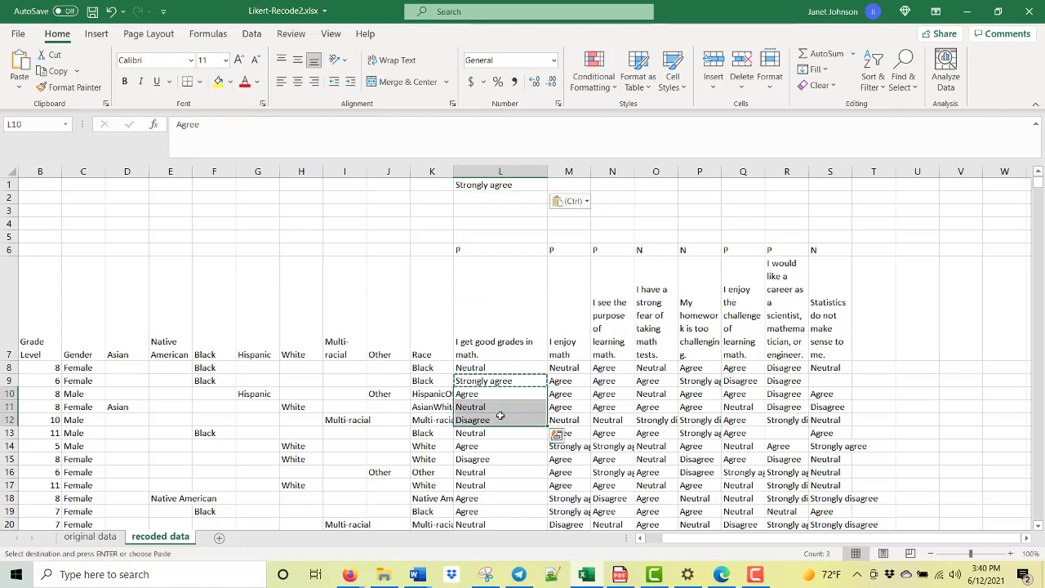
{"action": "key", "text": "ctrl+c"}
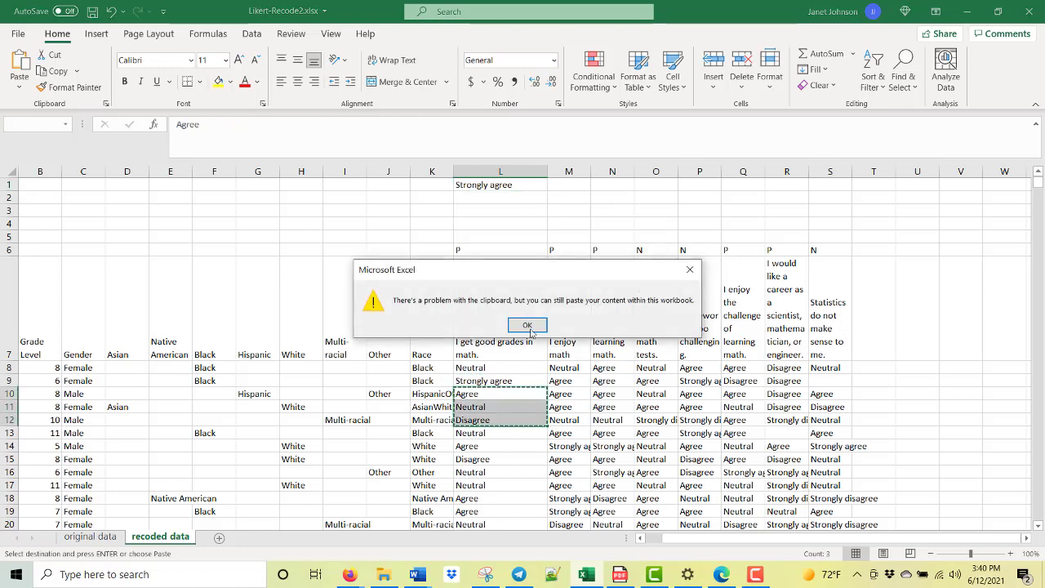
{"action": "left_click", "coordinate": [532, 326]}
{"action": "left_click_drag", "start_coordinate": [499, 395], "coordinate": [504, 417]}
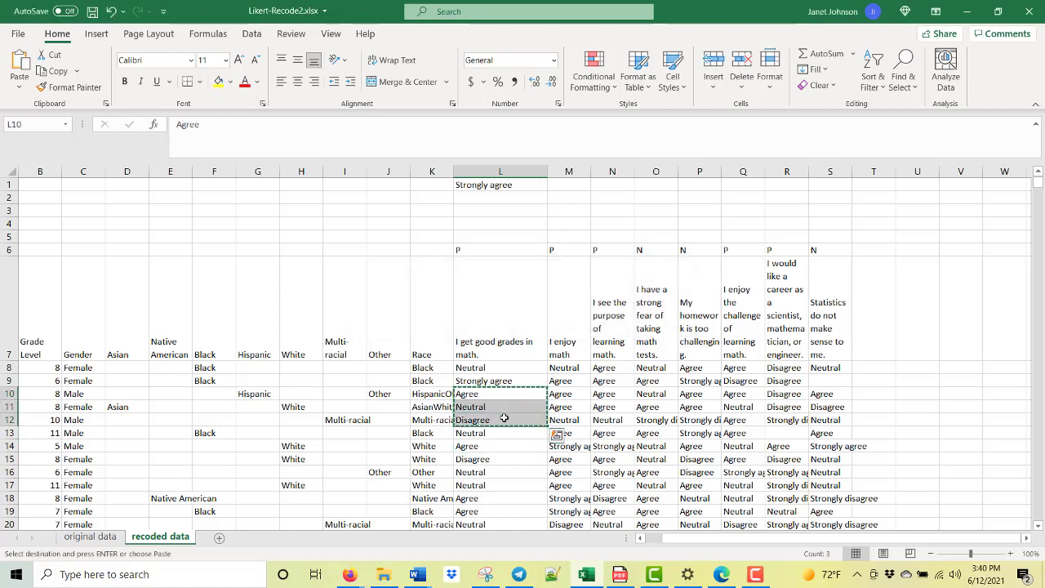
{"action": "left_click", "coordinate": [506, 200]}
{"action": "key", "text": "ctrl+v"}
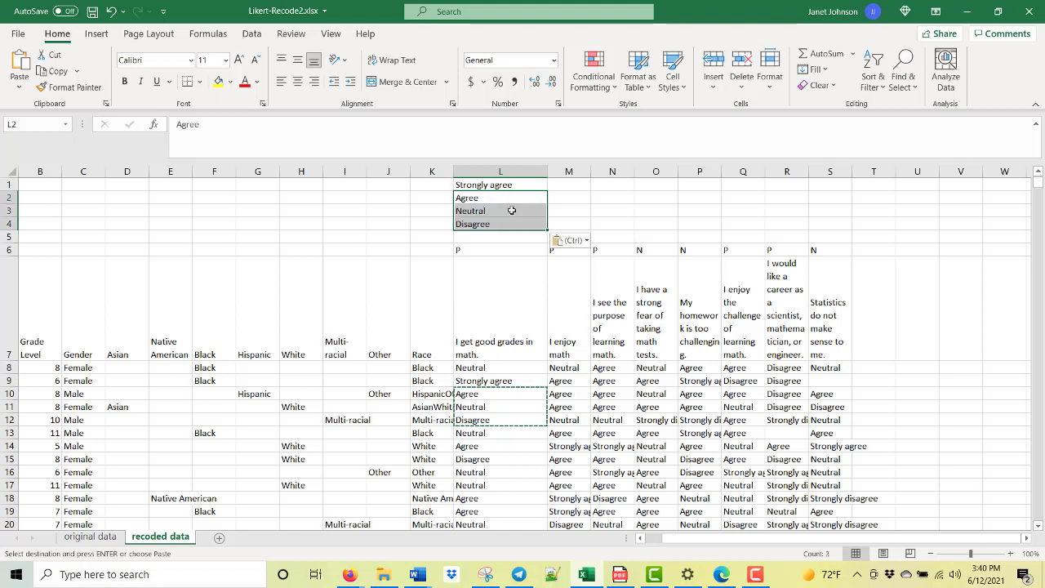
- Copy the Strongly disagree response from S18 into L5 to complete the response list in column L
{"action": "left_click", "coordinate": [831, 448]}
{"action": "left_click", "coordinate": [829, 498]}
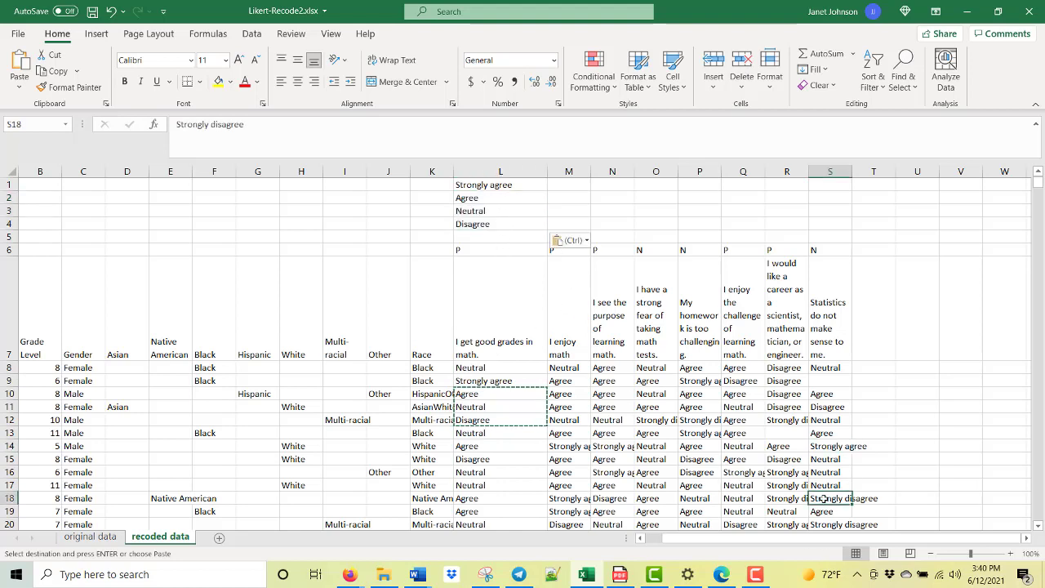
{"action": "key", "text": "ctrl+c"}
{"action": "left_click", "coordinate": [498, 234]}
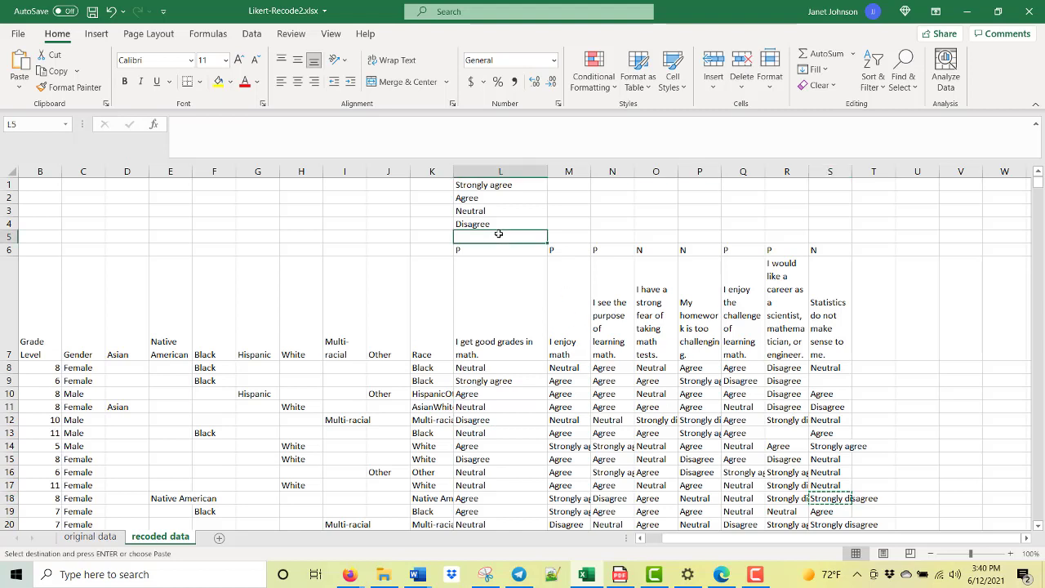
{"action": "key", "text": "ctrl+v"}
{"action": "left_click", "coordinate": [629, 407]}
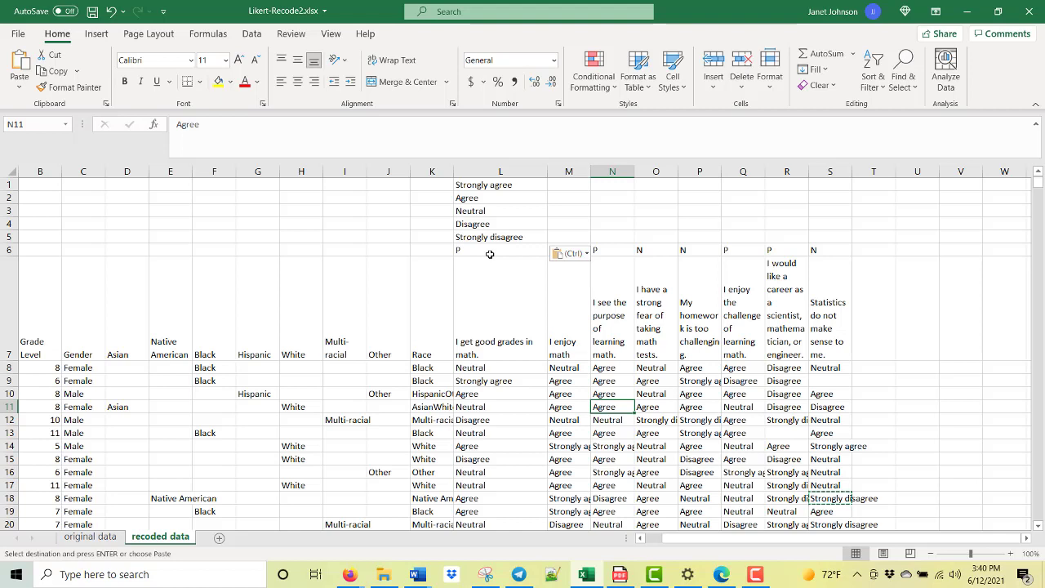
- Begin the reversed response list for negative statements by copying Strongly disagree from L5 to O1 and Disagree from L4 to O2
{"action": "left_click_drag", "start_coordinate": [501, 184], "coordinate": [517, 237]}
{"action": "left_click", "coordinate": [516, 237]}
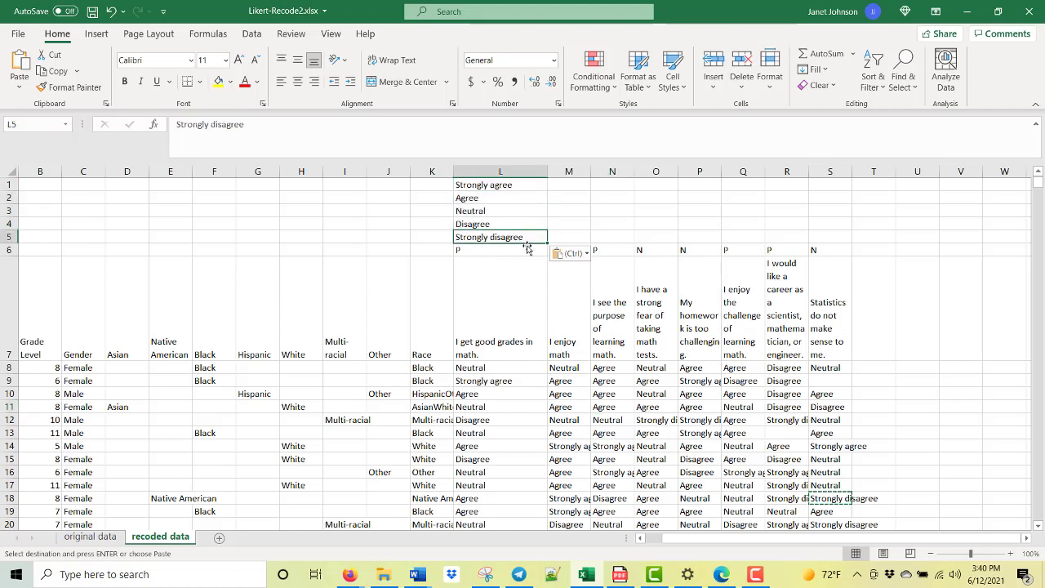
{"action": "key", "text": "ctrl+c"}
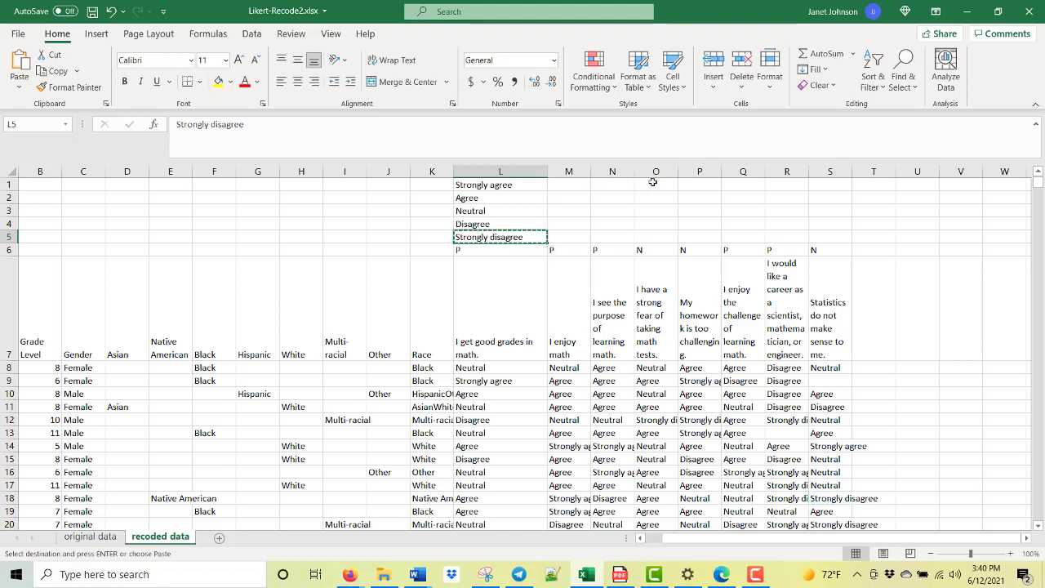
{"action": "left_click", "coordinate": [656, 181]}
{"action": "key", "text": "ctrl+v"}
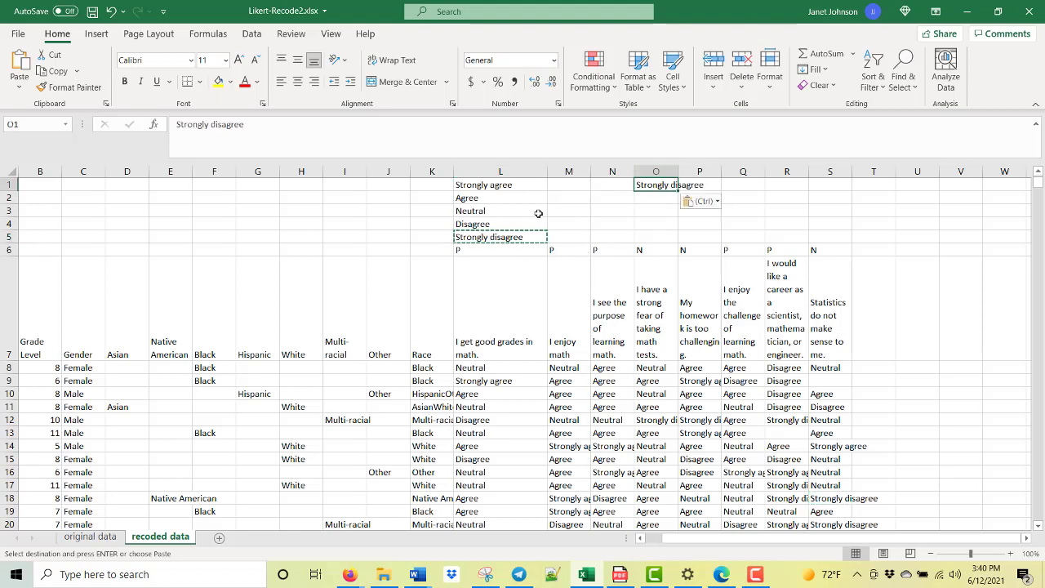
{"action": "left_click", "coordinate": [512, 224]}
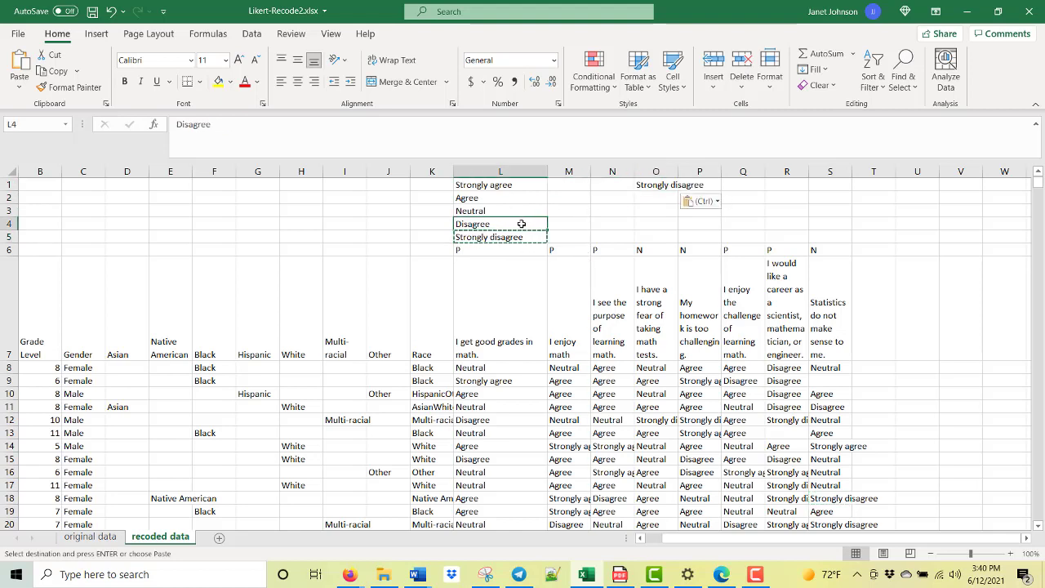
{"action": "key", "text": "ctrl+c"}
{"action": "left_click", "coordinate": [657, 199]}
{"action": "key", "text": "ctrl+v"}
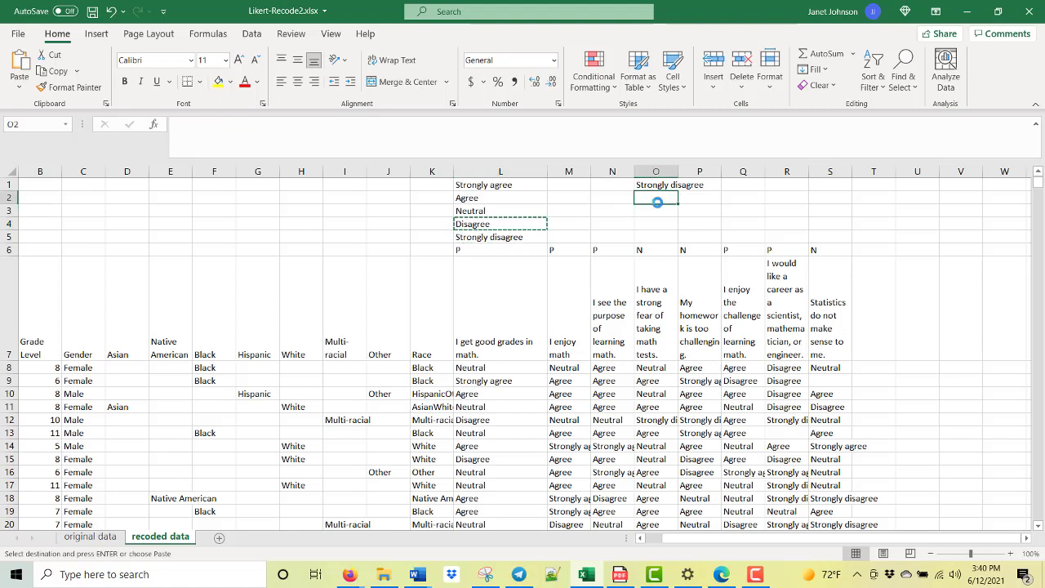
- Continue the reversed list by copying Neutral from L3 to O3 and Agree from L2 to O4
{"action": "left_click", "coordinate": [506, 210]}
{"action": "key", "text": "ctrl+c"}
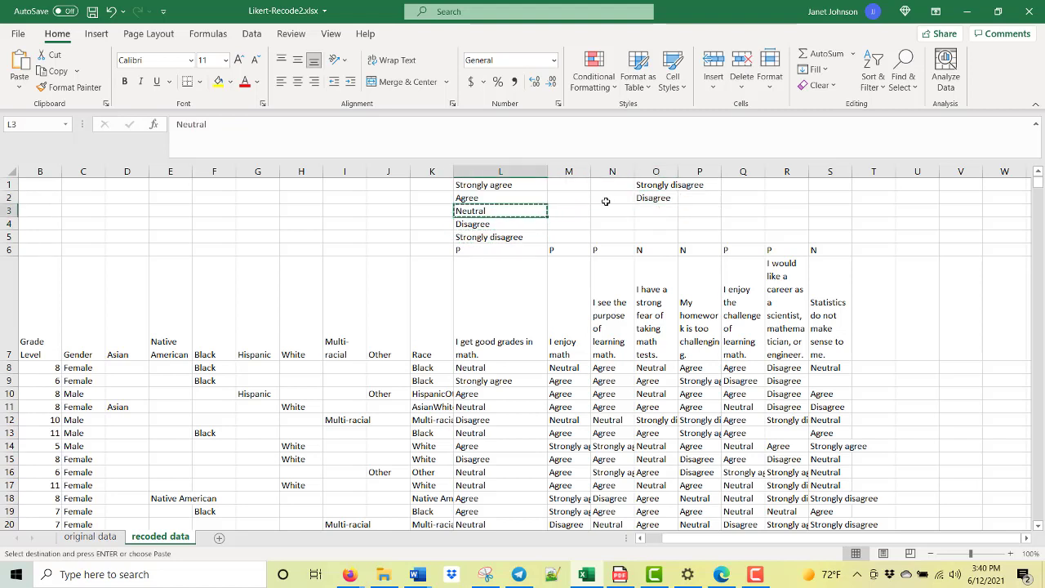
{"action": "left_click", "coordinate": [647, 211]}
{"action": "key", "text": "ctrl+v"}
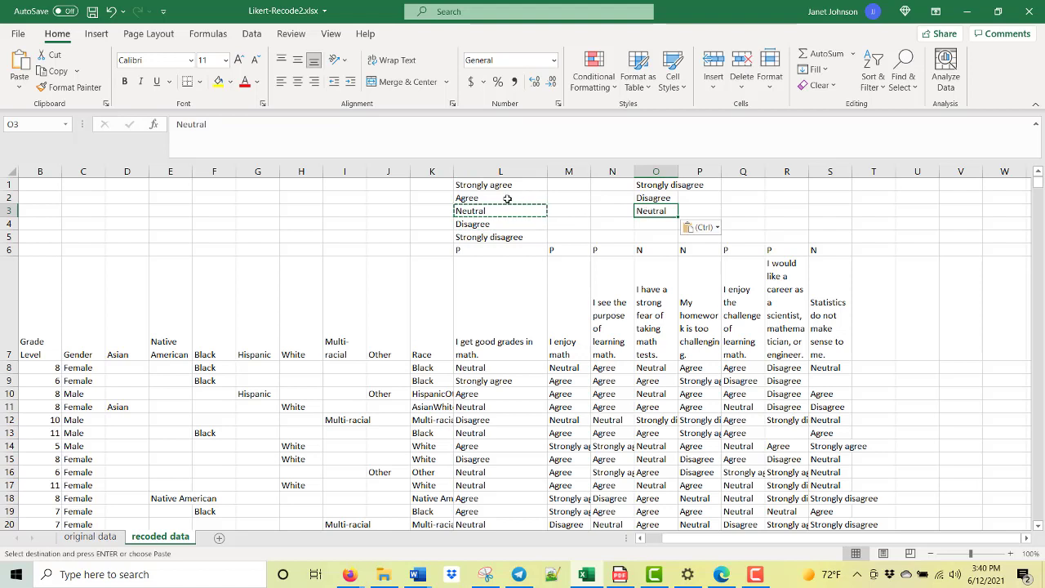
{"action": "left_click", "coordinate": [507, 199]}
{"action": "key", "text": "ctrl+c"}
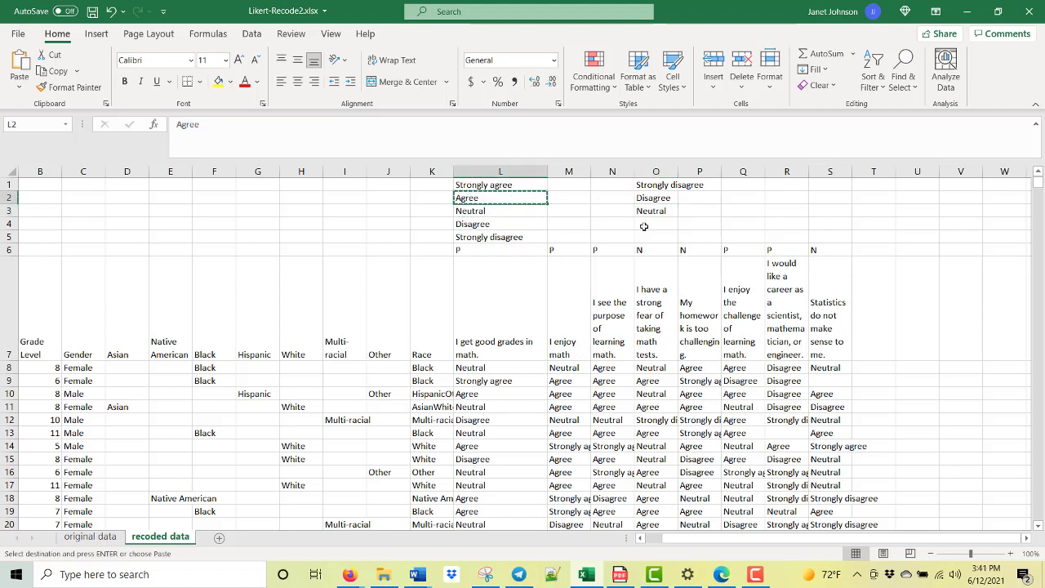
{"action": "left_click", "coordinate": [655, 223]}
{"action": "key", "text": "ctrl+v"}
{"action": "key", "text": "ctrl"}
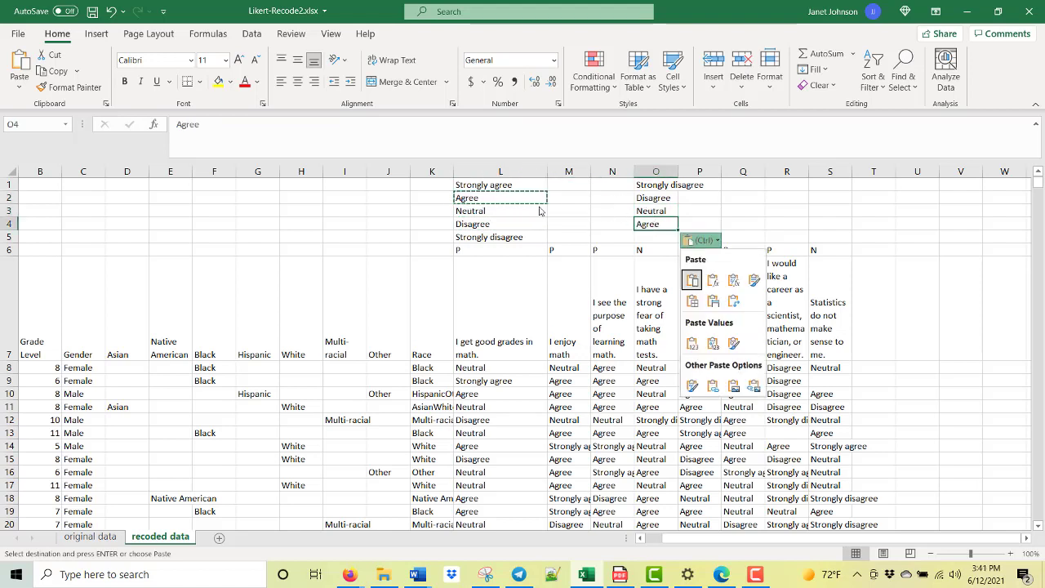
{"action": "left_click", "coordinate": [501, 192]}
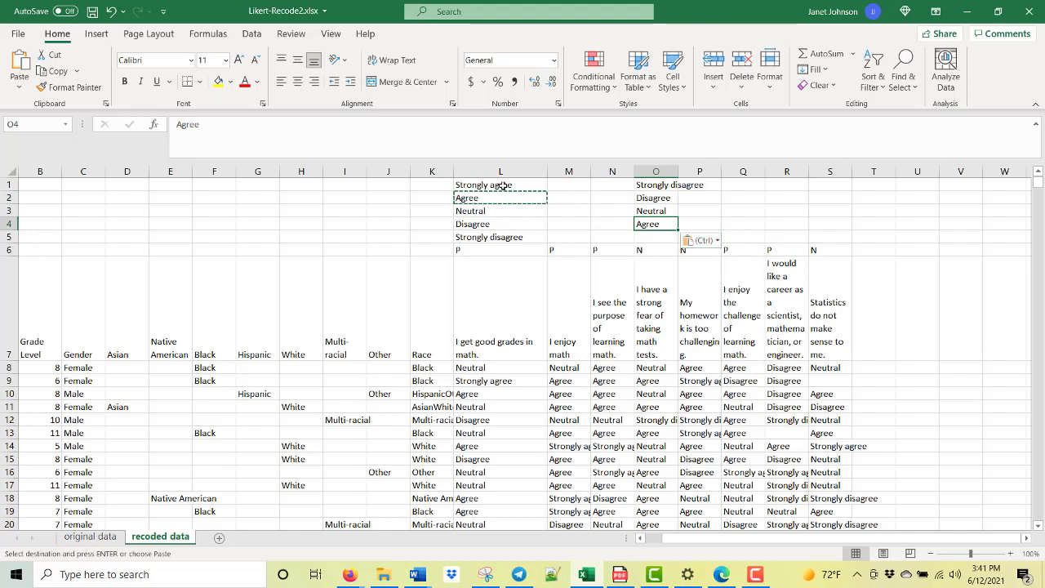
- Complete the reversed list in column O by copying Strongly agree from L1 to O5
{"action": "left_click", "coordinate": [504, 185]}
{"action": "key", "text": "ctrl+c"}
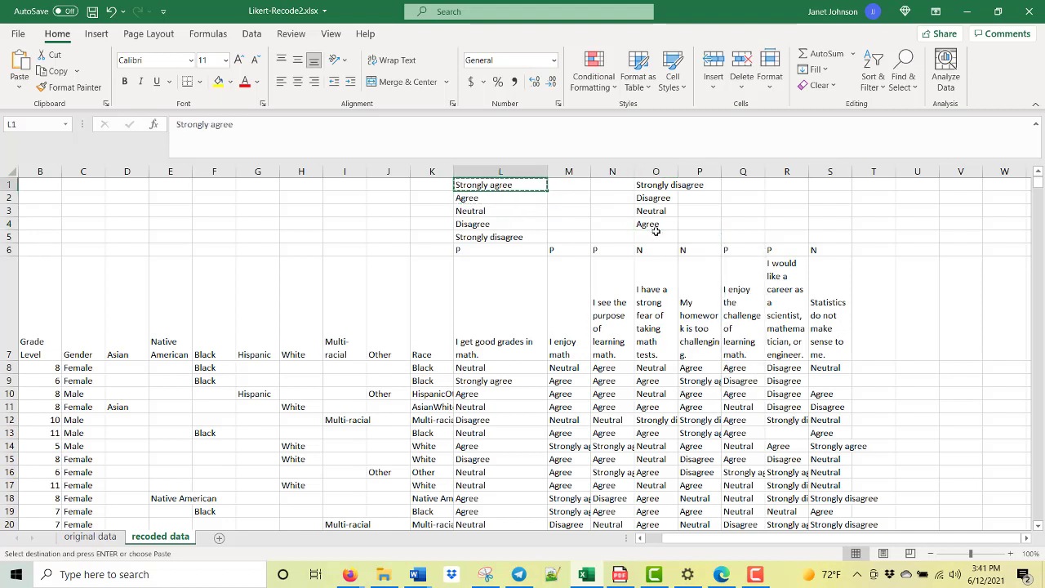
{"action": "left_click", "coordinate": [657, 236]}
{"action": "key", "text": "ctrl+v"}
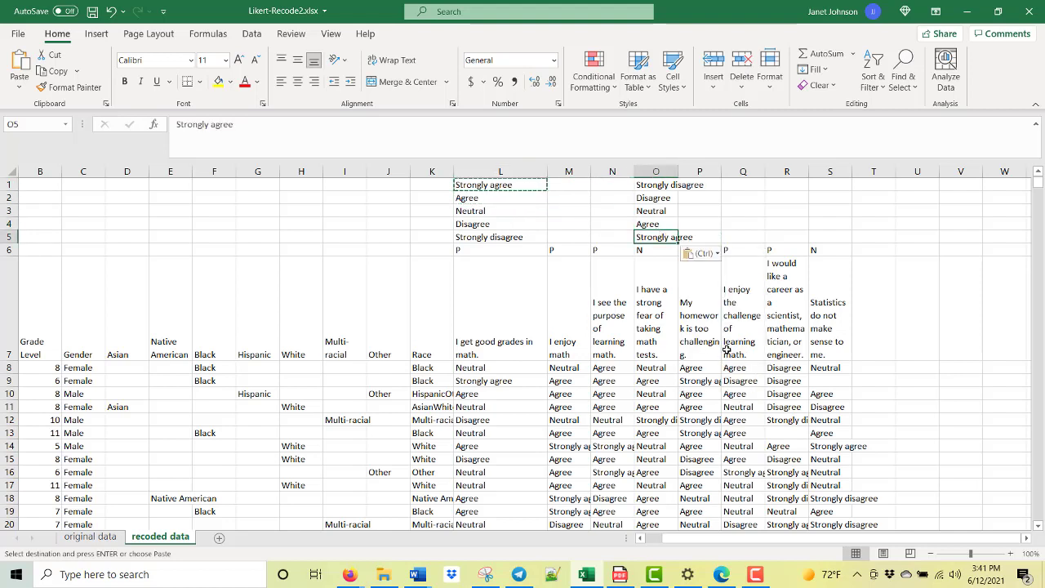
{"action": "left_click", "coordinate": [728, 381]}
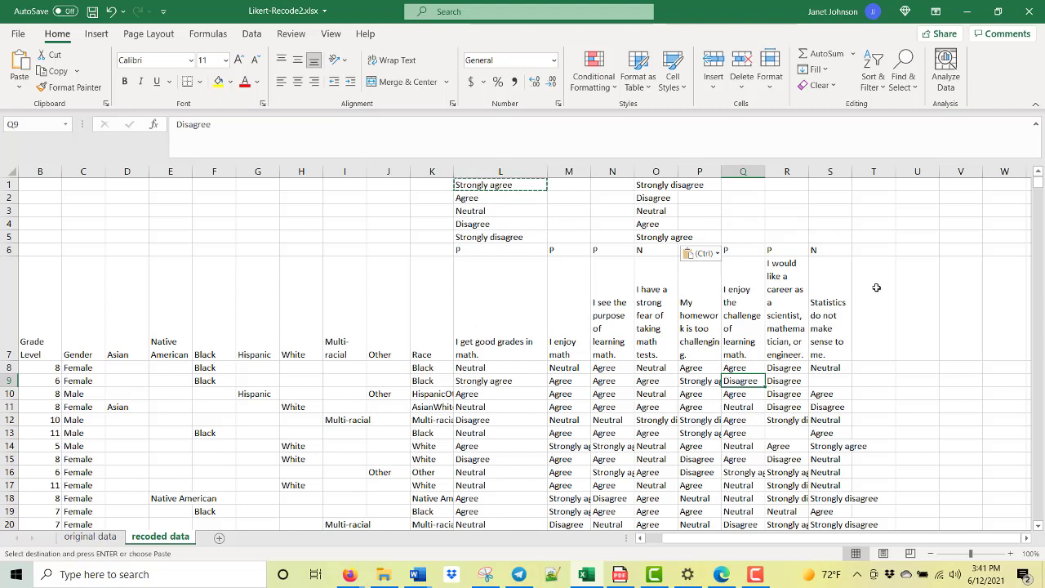
{"action": "left_click", "coordinate": [896, 419]}
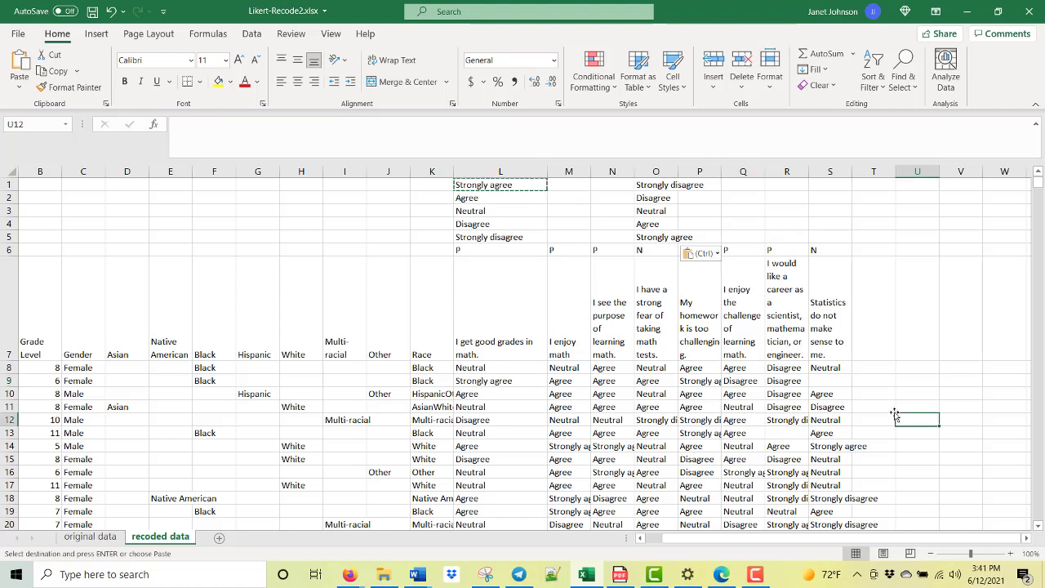
- Start an IF formula in L8 of the recoded data sheet whose test pairs 'original data'!L2 with 'recoded data'!L1
{"action": "left_click", "coordinate": [532, 368]}
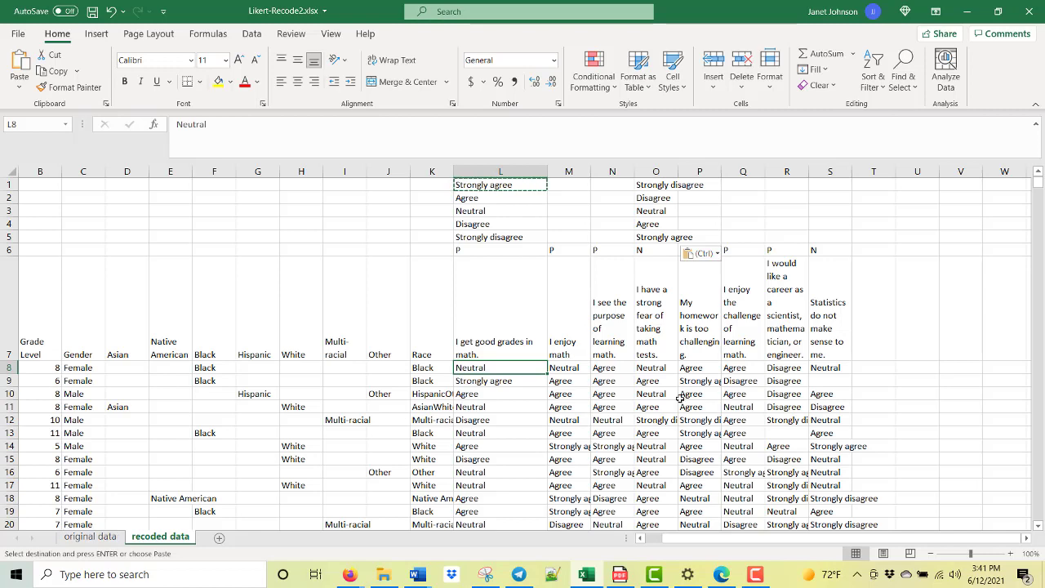
{"action": "type", "text": "="}
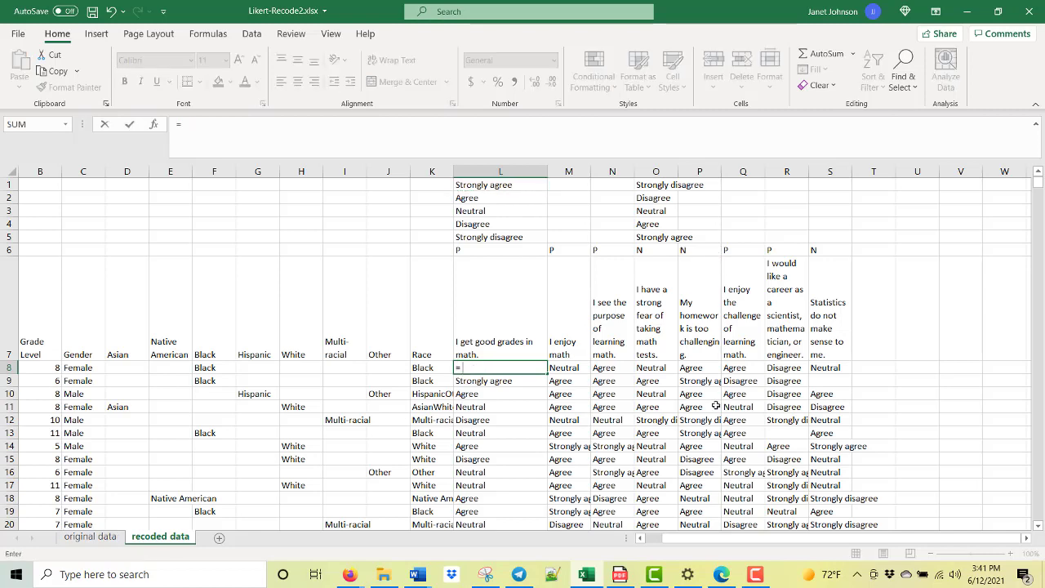
{"action": "type", "text": "if("}
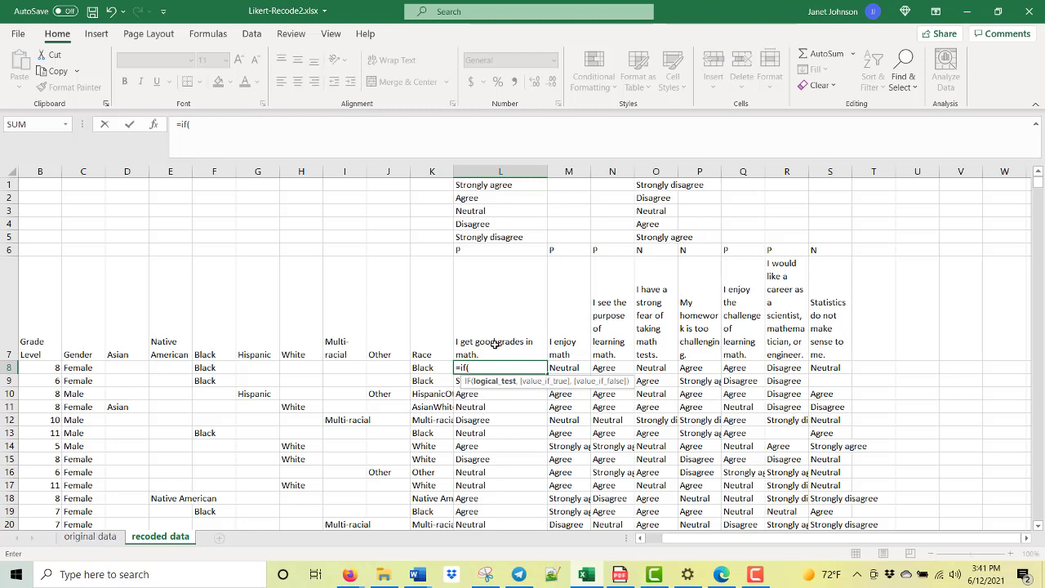
{"action": "left_click", "coordinate": [98, 538]}
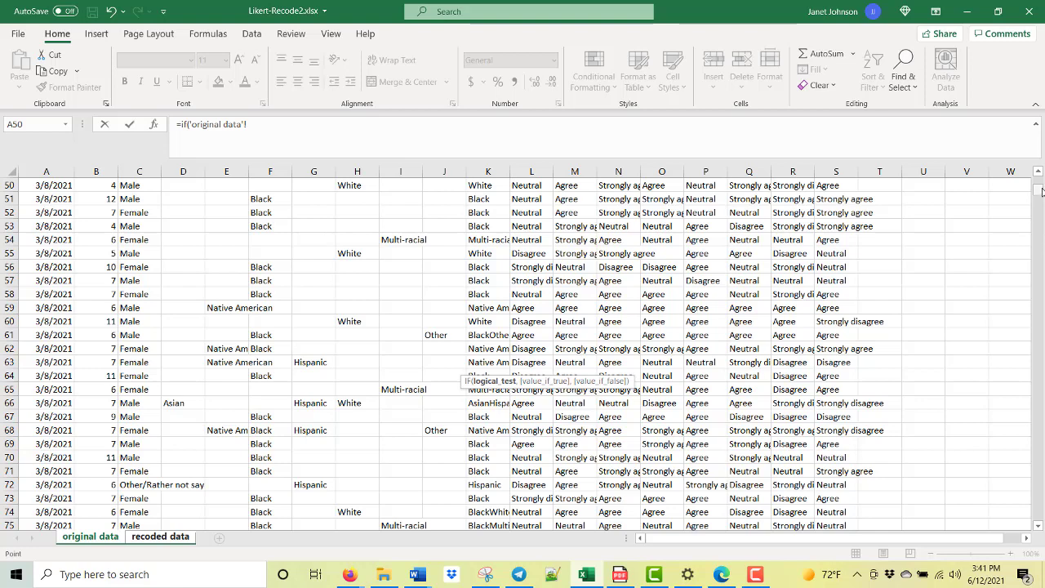
{"action": "left_click_drag", "start_coordinate": [1042, 191], "coordinate": [1041, 182]}
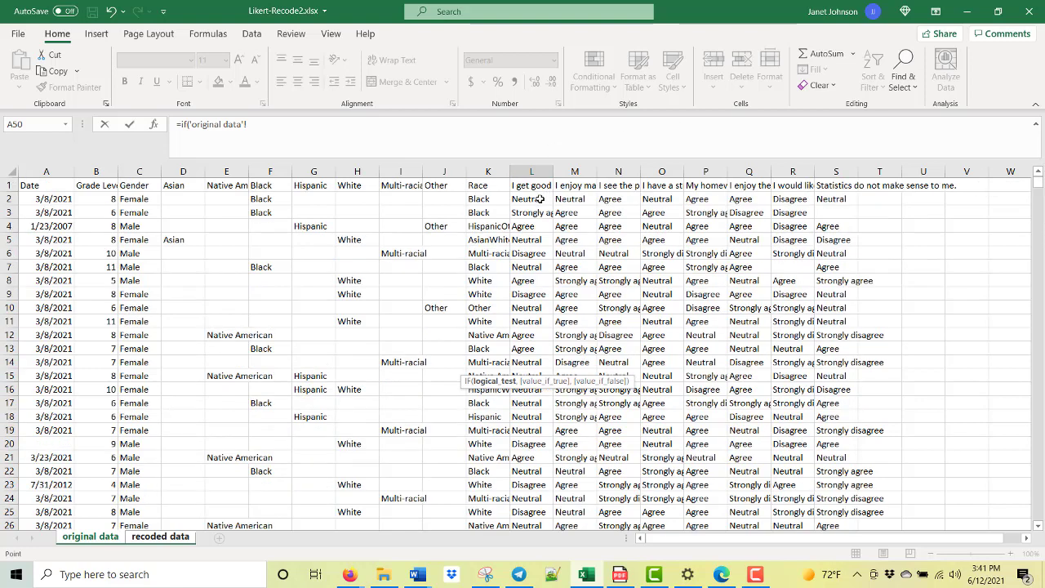
{"action": "left_click", "coordinate": [540, 199]}
{"action": "type", "text": "="}
{"action": "left_click", "coordinate": [157, 537]}
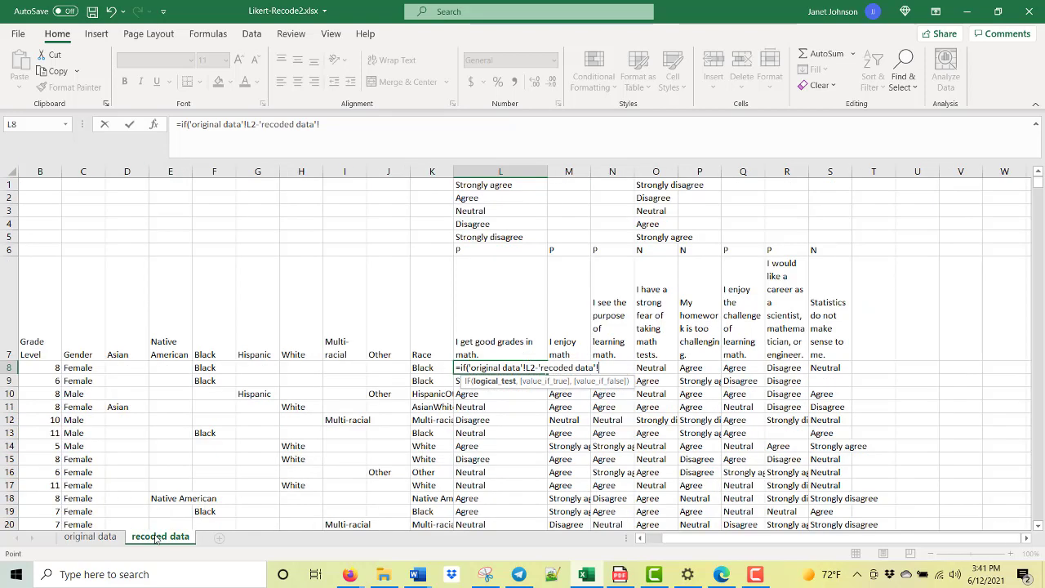
{"action": "left_click", "coordinate": [521, 188]}
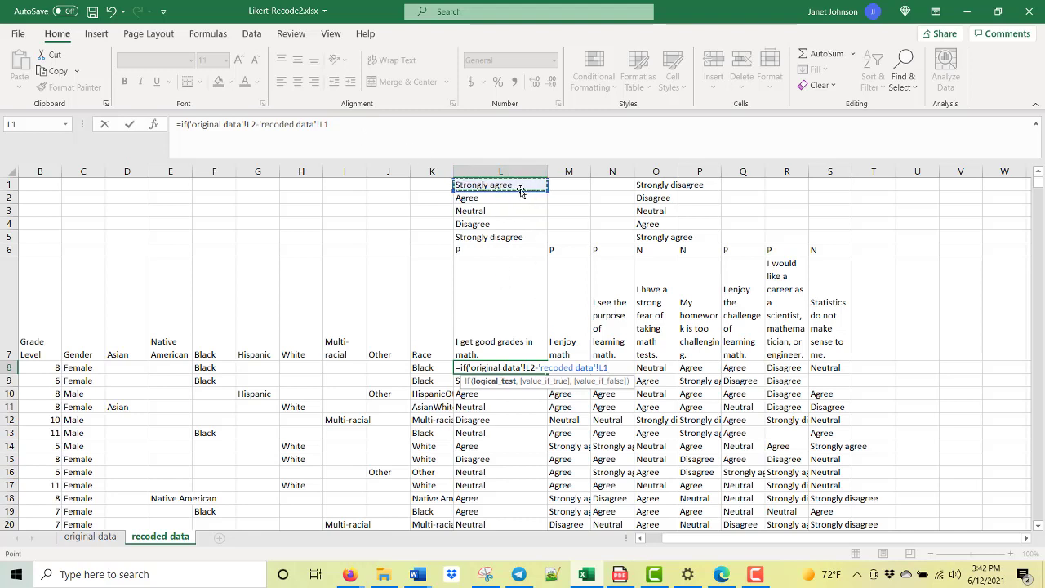
- Correct the first test to 'original data'!L2='recoded data'!$L$1 and return 5 when it is true
{"action": "left_click", "coordinate": [320, 124]}
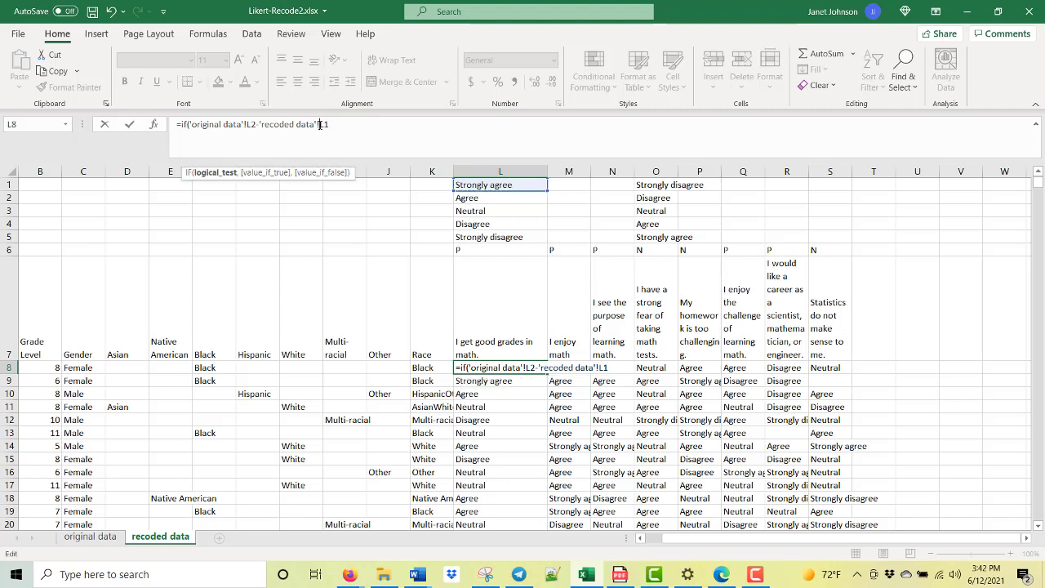
{"action": "type", "text": "$L$"}
{"action": "key", "text": "BackSpace"}
{"action": "type", "text": "="}
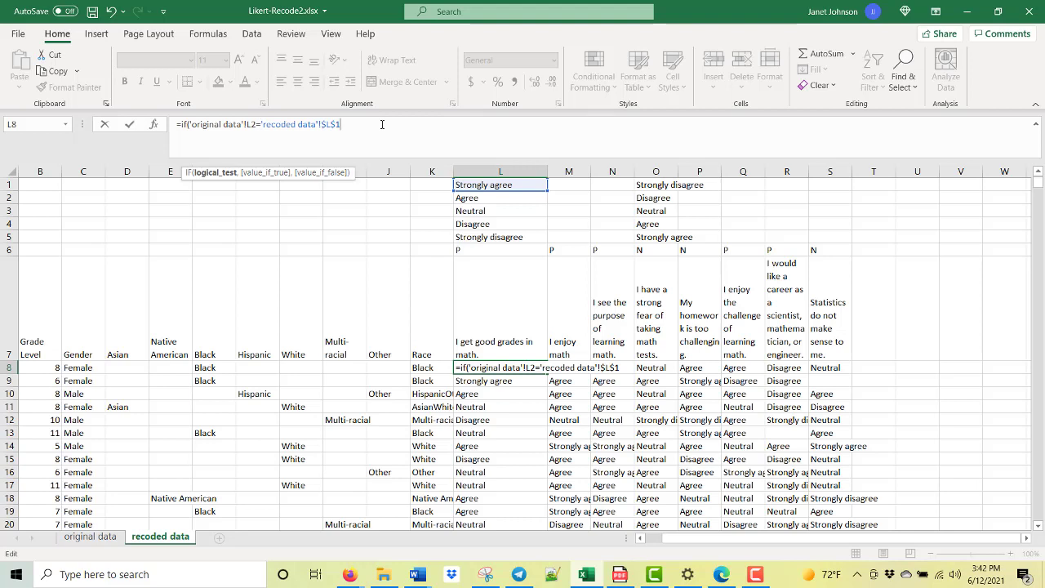
{"action": "type", "text": ","}
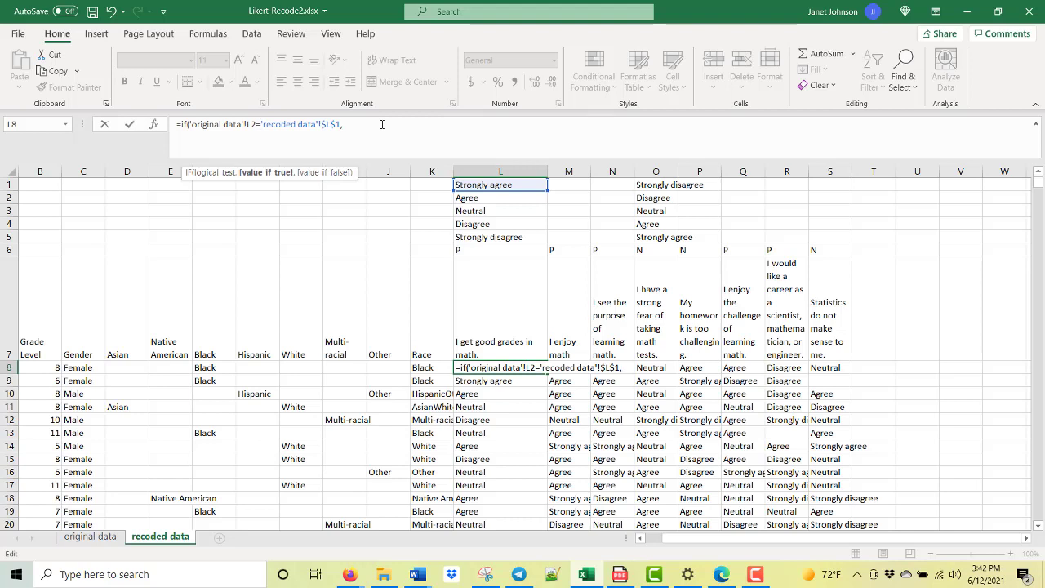
{"action": "type", "text": "5,"}
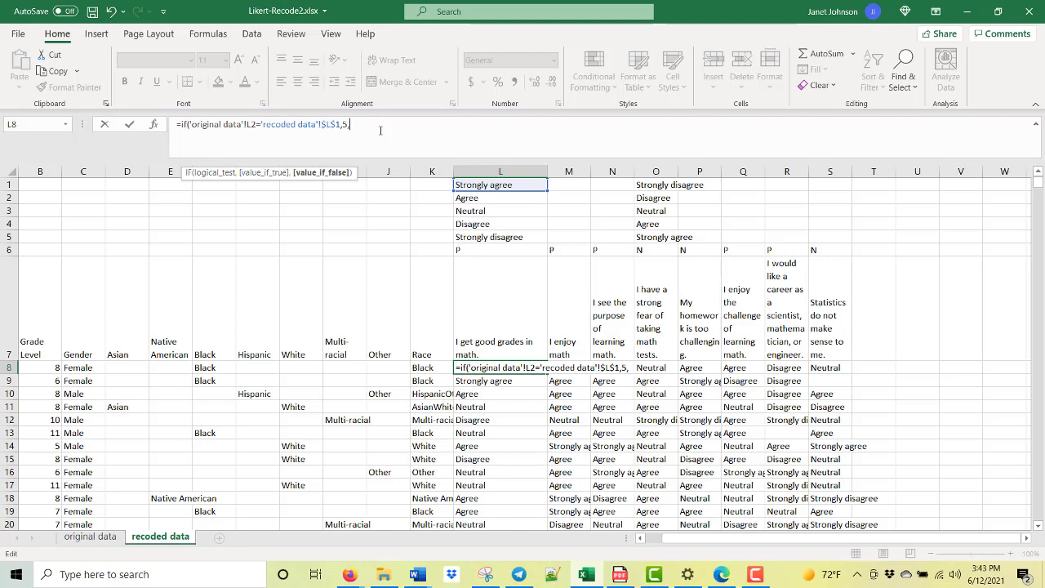
- Nest a second IF in the L8 formula that tests whether 'original data'!L2 equals 'recoded data'!L2
{"action": "type", "text": "if"}
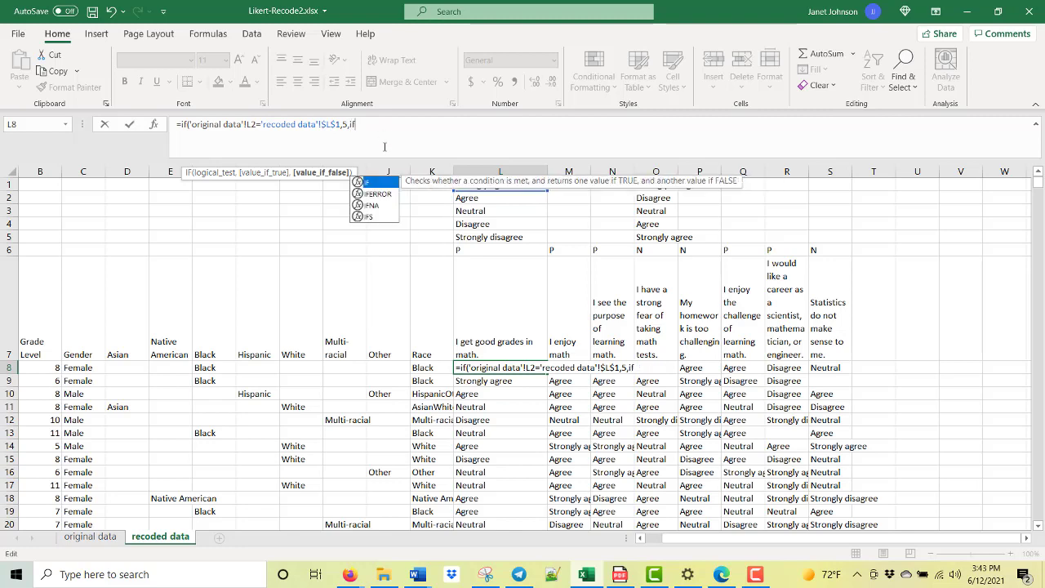
{"action": "type", "text": "("}
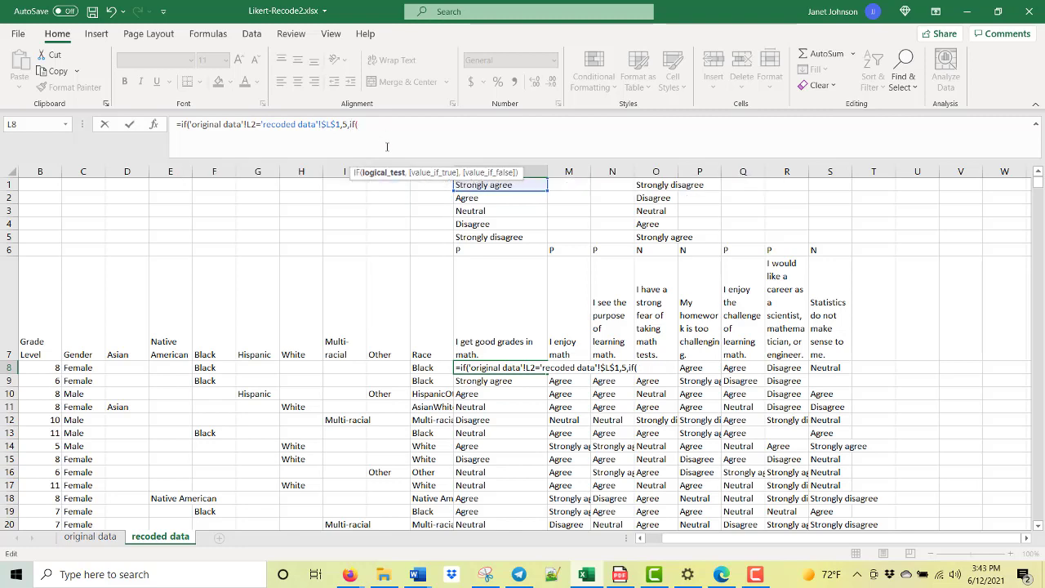
{"action": "left_click", "coordinate": [85, 539]}
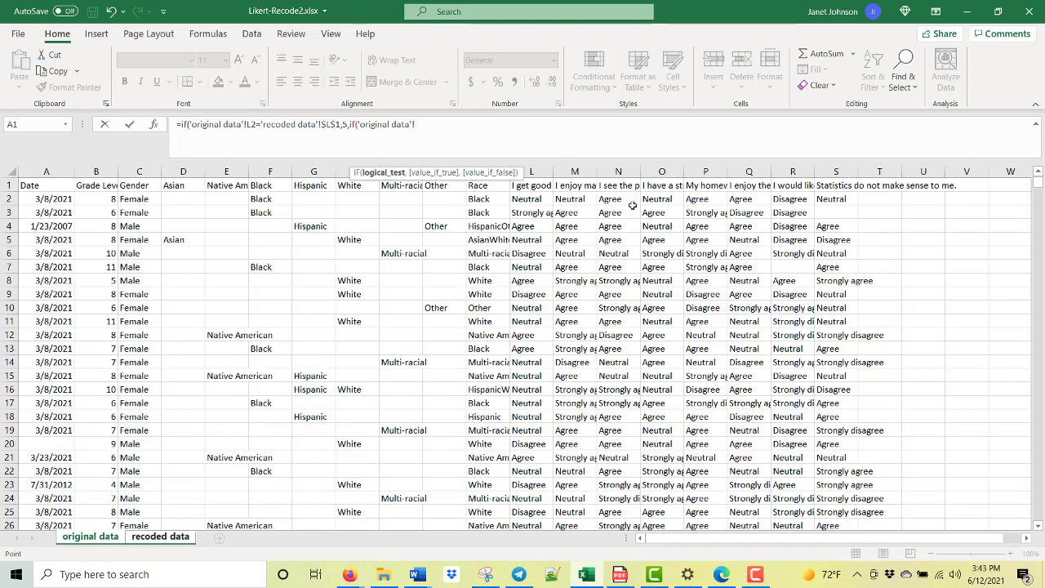
{"action": "left_click", "coordinate": [543, 197]}
{"action": "type", "text": "="}
{"action": "left_click", "coordinate": [167, 539]}
{"action": "left_click", "coordinate": [519, 200]}
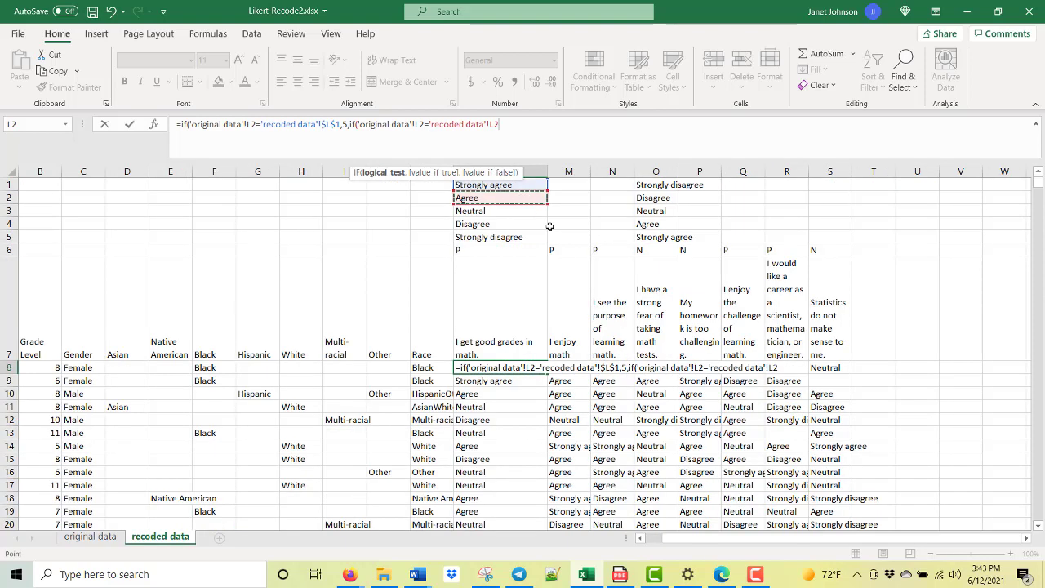
- Return 4 for the second IF's true case and make its Agree reference absolute as $L$2
{"action": "type", "text": ","}
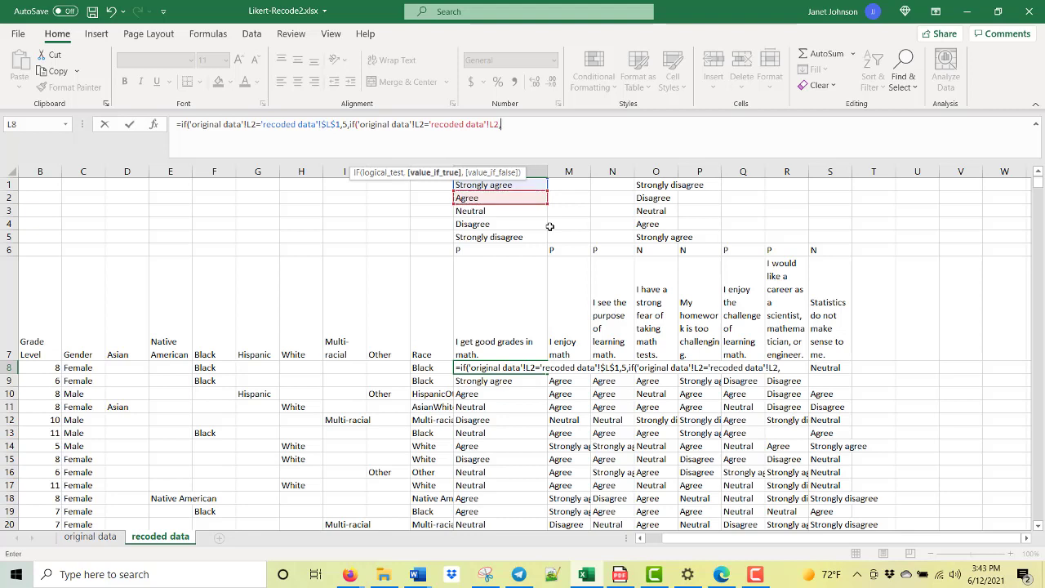
{"action": "type", "text": "4"}
{"action": "left_click", "coordinate": [491, 126]}
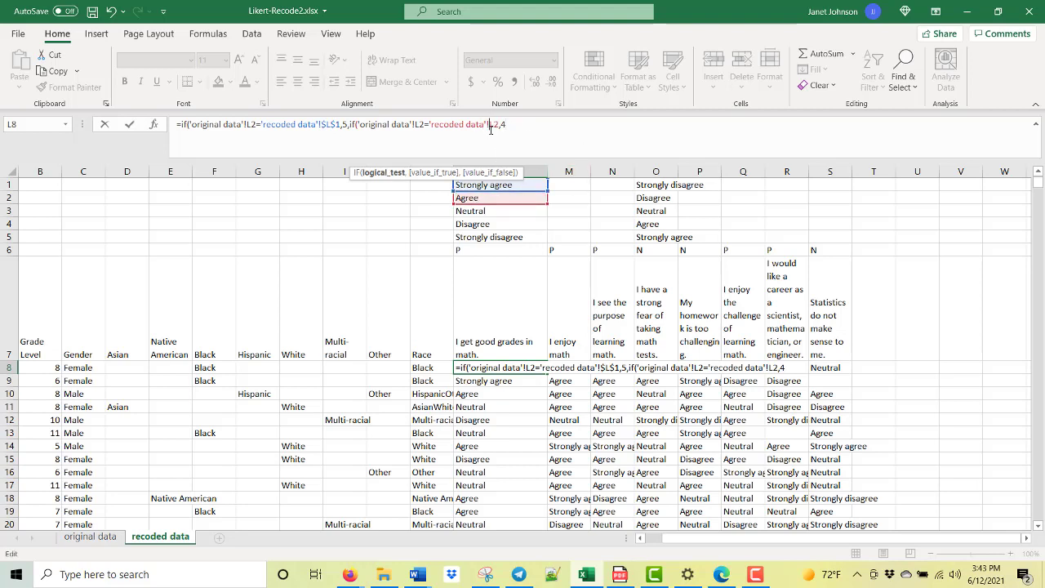
{"action": "type", "text": "$L$"}
{"action": "left_click", "coordinate": [540, 125]}
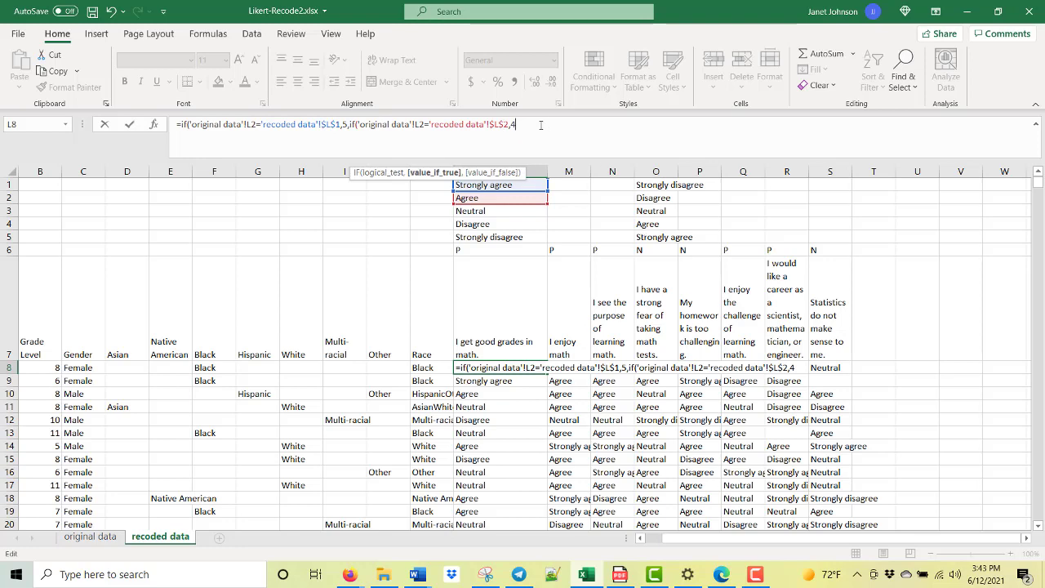
{"action": "type", "text": ","}
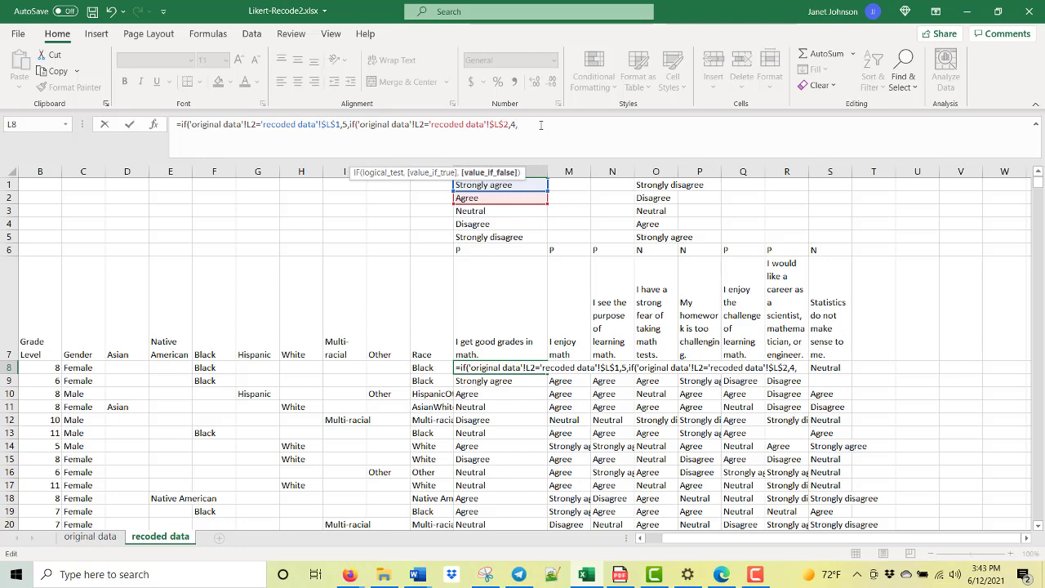
- Nest a third IF in the L8 formula that tests whether 'original data'!L2 equals 'recoded data'!L3
{"action": "type", "text": "if"}
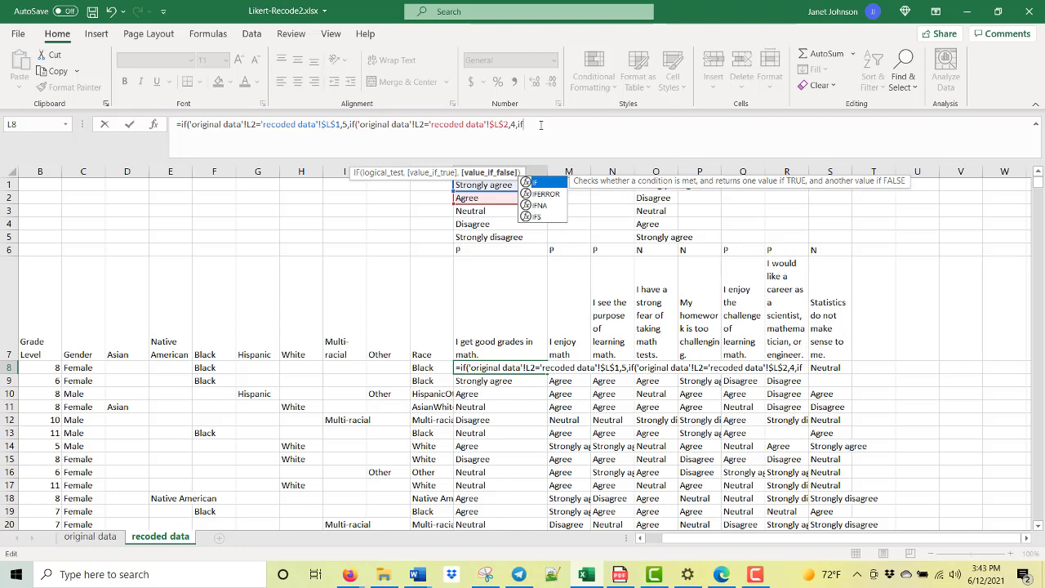
{"action": "type", "text": "("}
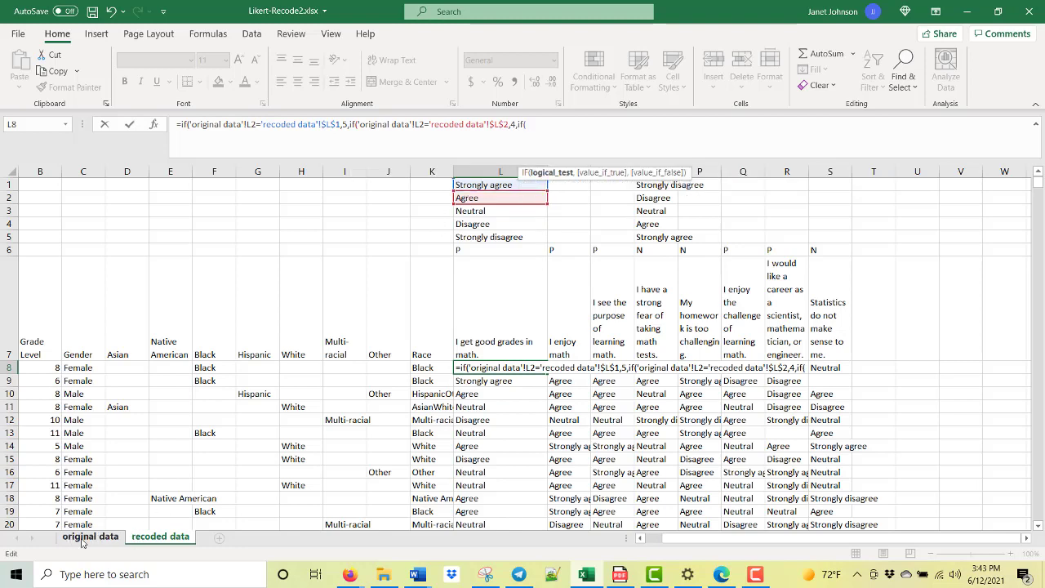
{"action": "left_click", "coordinate": [79, 541]}
{"action": "left_click", "coordinate": [529, 198]}
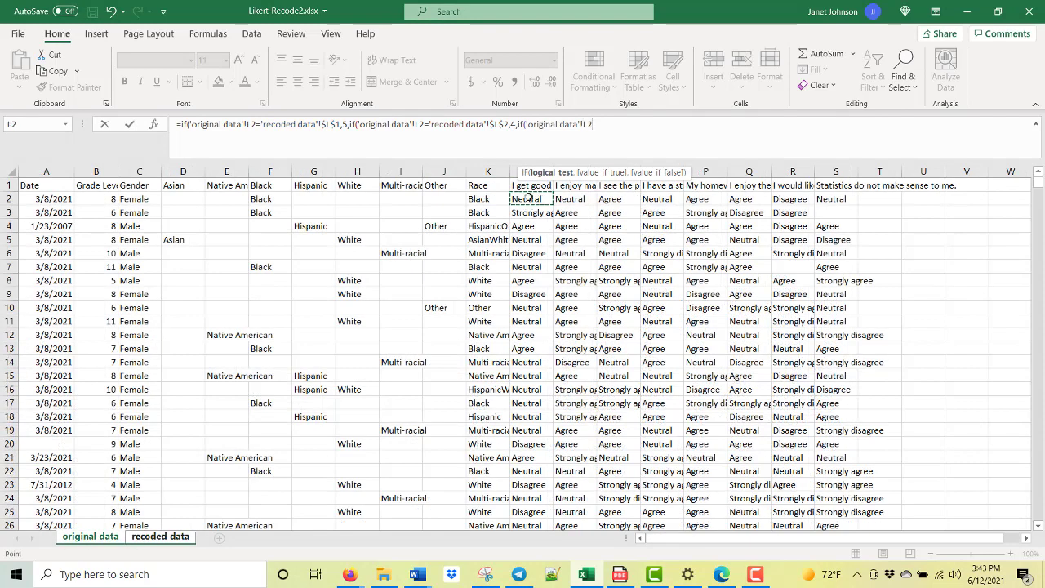
{"action": "type", "text": "="}
{"action": "left_click", "coordinate": [160, 537]}
{"action": "left_click", "coordinate": [503, 211]}
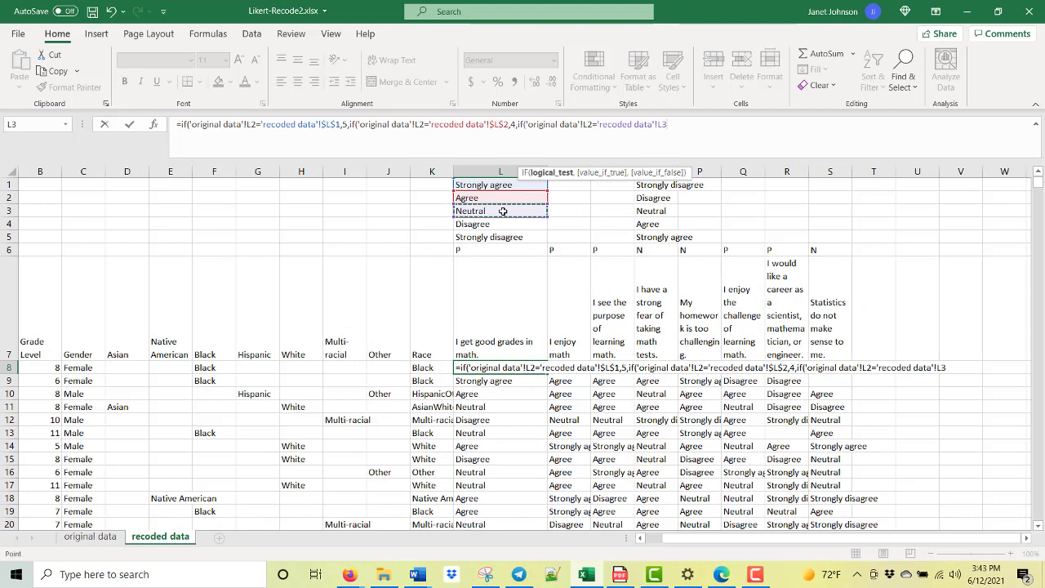
- Make the third IF's Neutral reference absolute as $L$3 and return 3 when the test is true
{"action": "left_click", "coordinate": [660, 126]}
{"action": "type", "text": "$"}
{"action": "left_click", "coordinate": [669, 124]}
{"action": "type", "text": "$L$"}
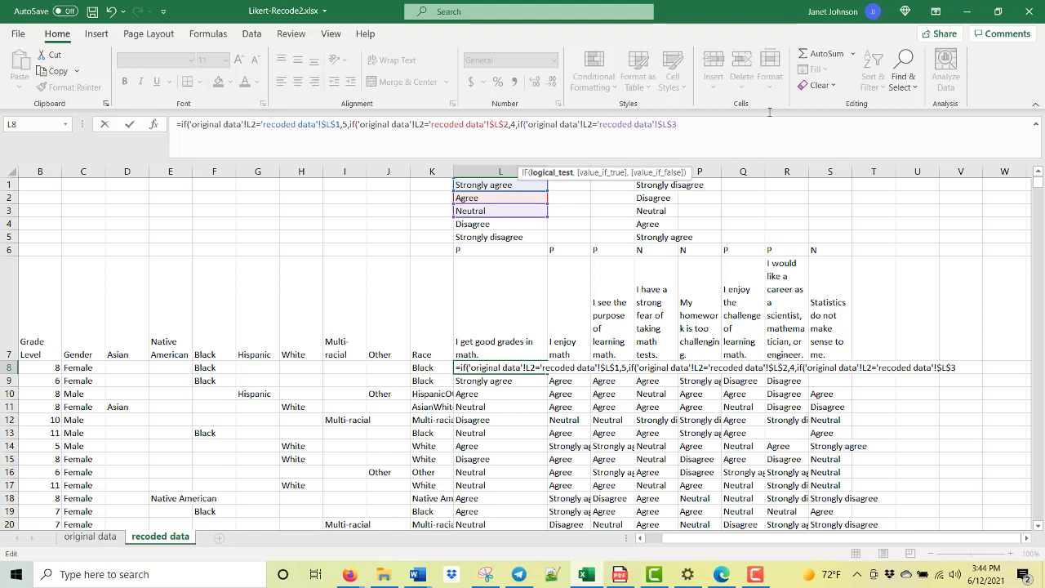
{"action": "type", "text": ",3"}
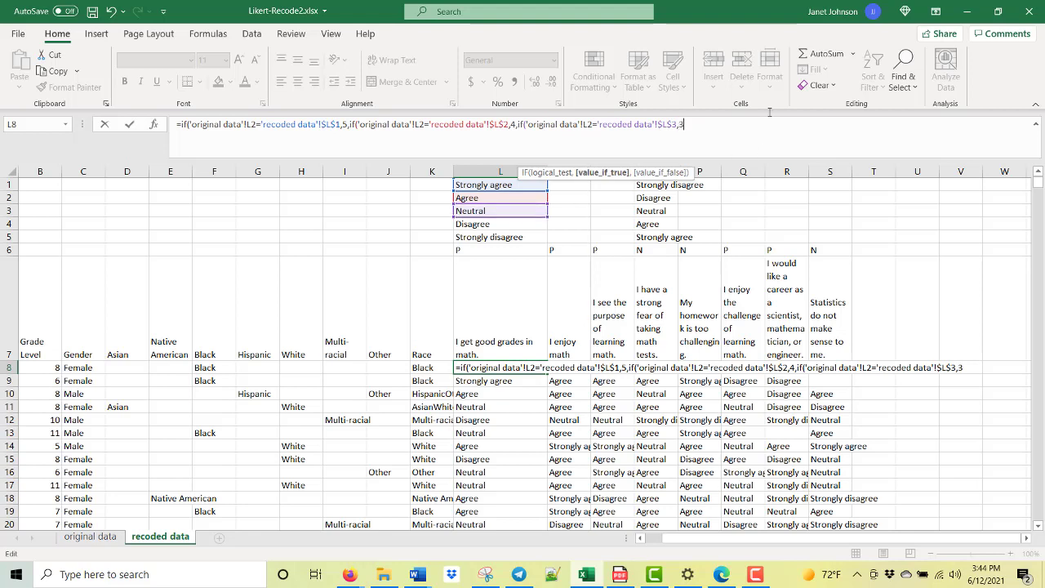
- Nest a fourth IF in the L8 formula that tests whether 'original data'!L2 equals 'recoded data'!L4
{"action": "type", "text": ",if"}
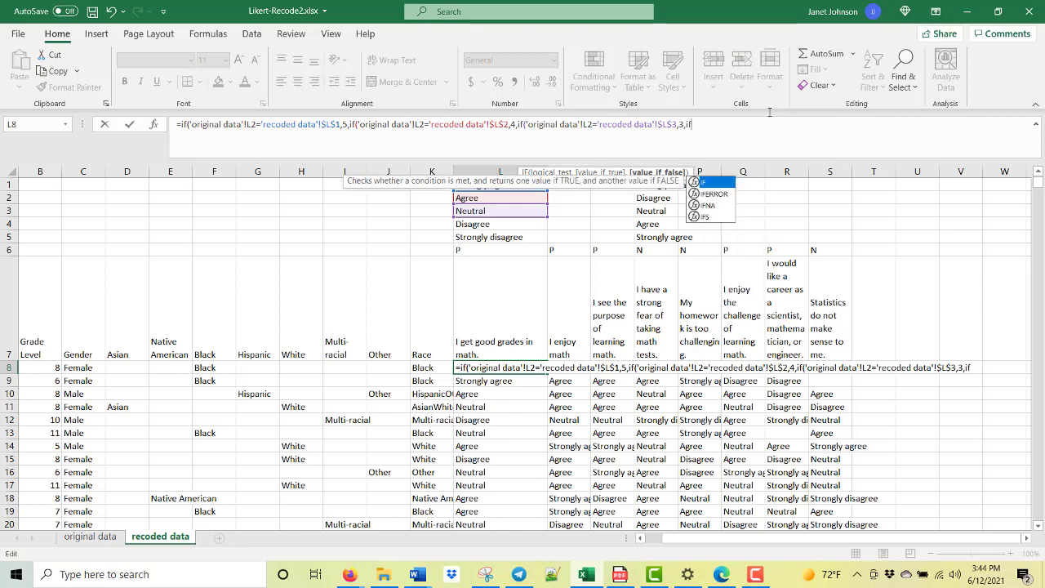
{"action": "type", "text": "("}
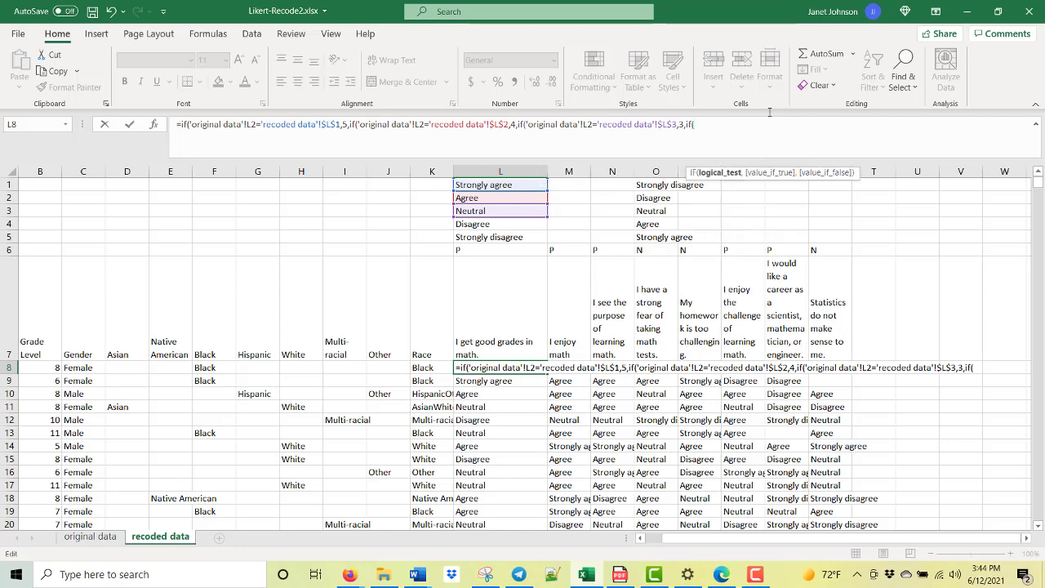
{"action": "left_click", "coordinate": [88, 537]}
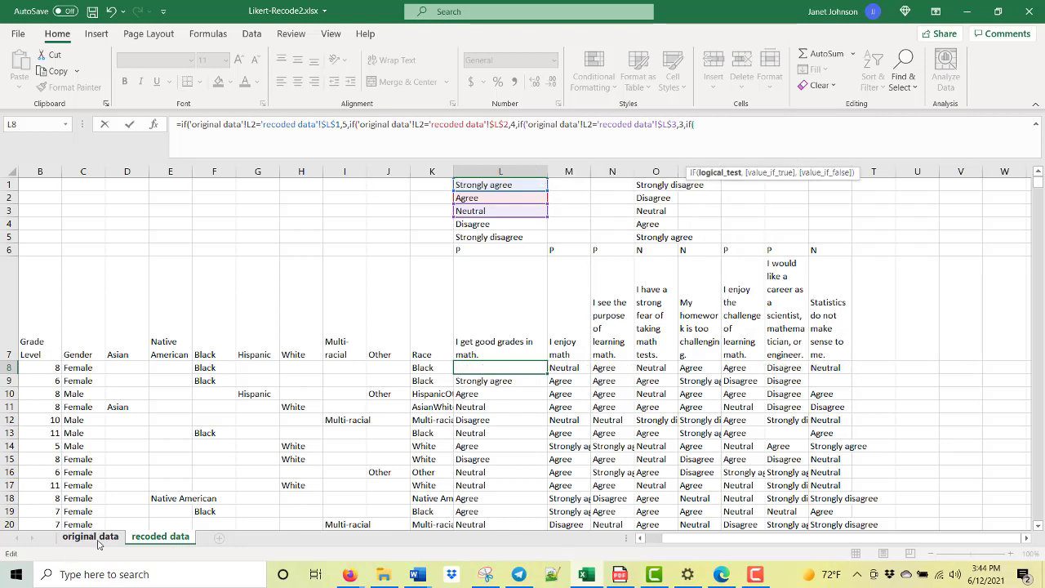
{"action": "left_click", "coordinate": [525, 198]}
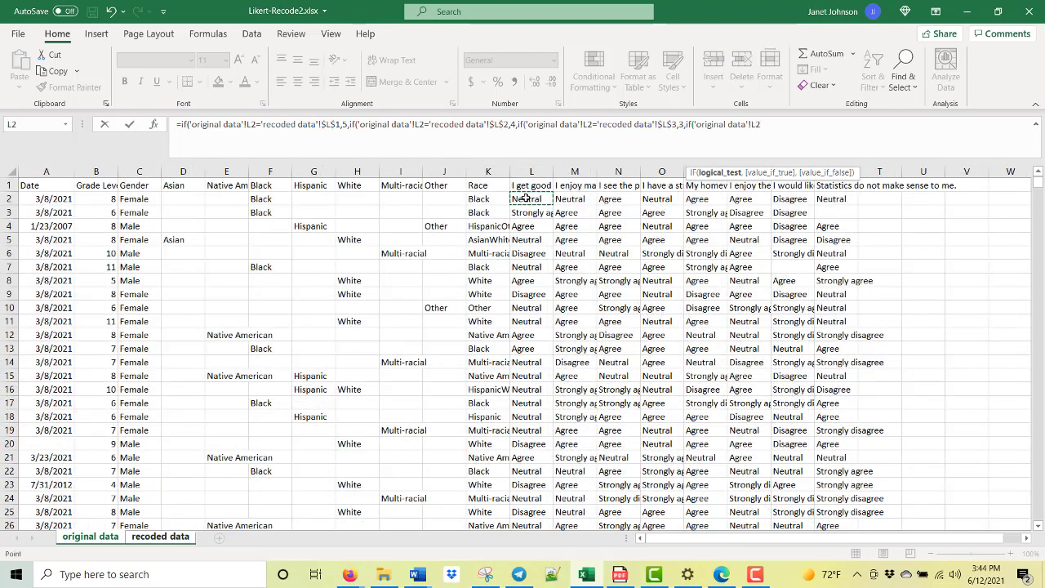
{"action": "type", "text": "="}
{"action": "left_click", "coordinate": [161, 537]}
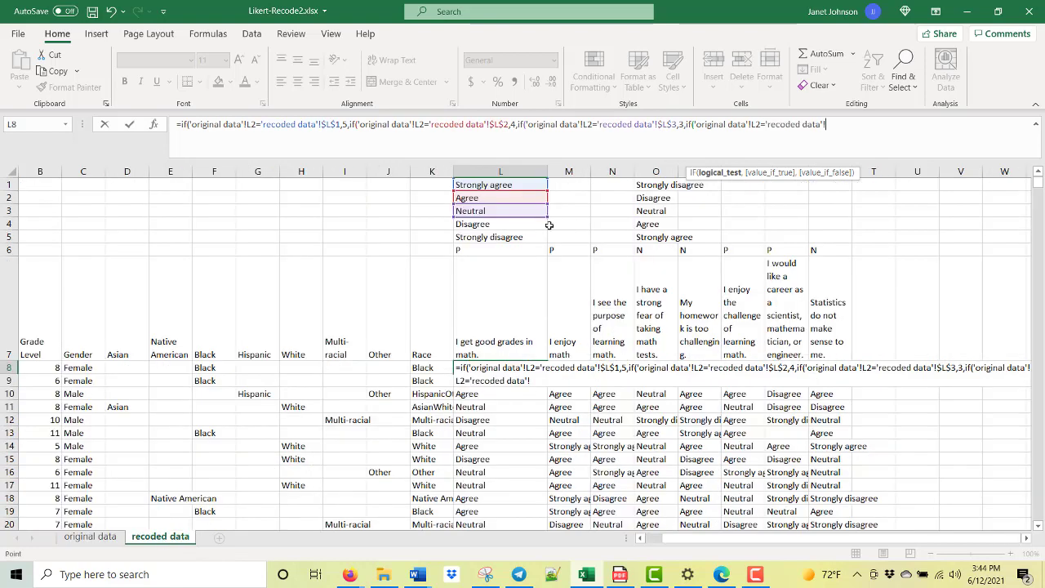
{"action": "left_click", "coordinate": [501, 224]}
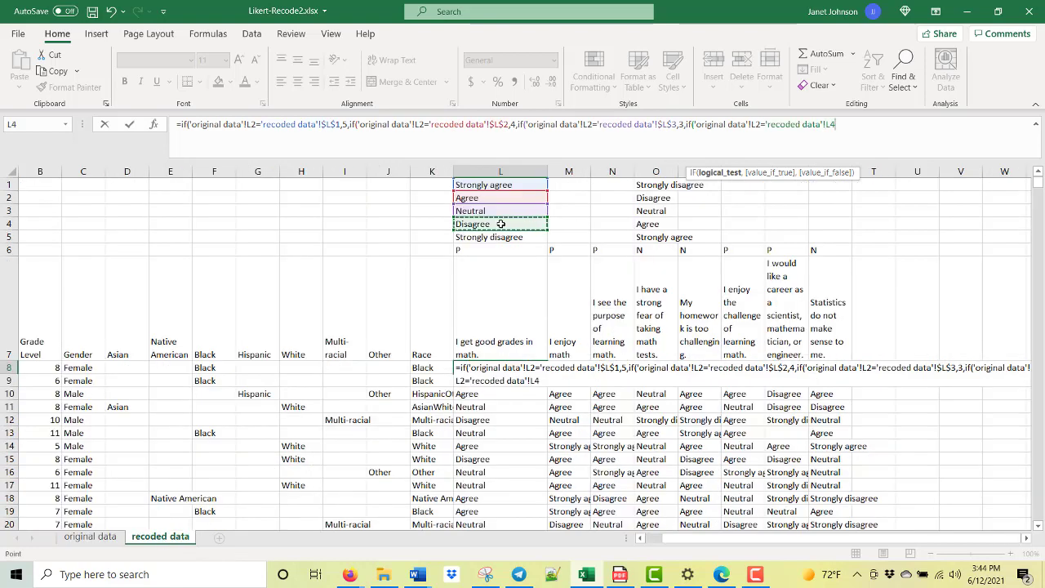
- Return 2 for the fourth IF's true case and make its Disagree reference absolute as $L$4, followed by a comma after the 2
{"action": "type", "text": ",2"}
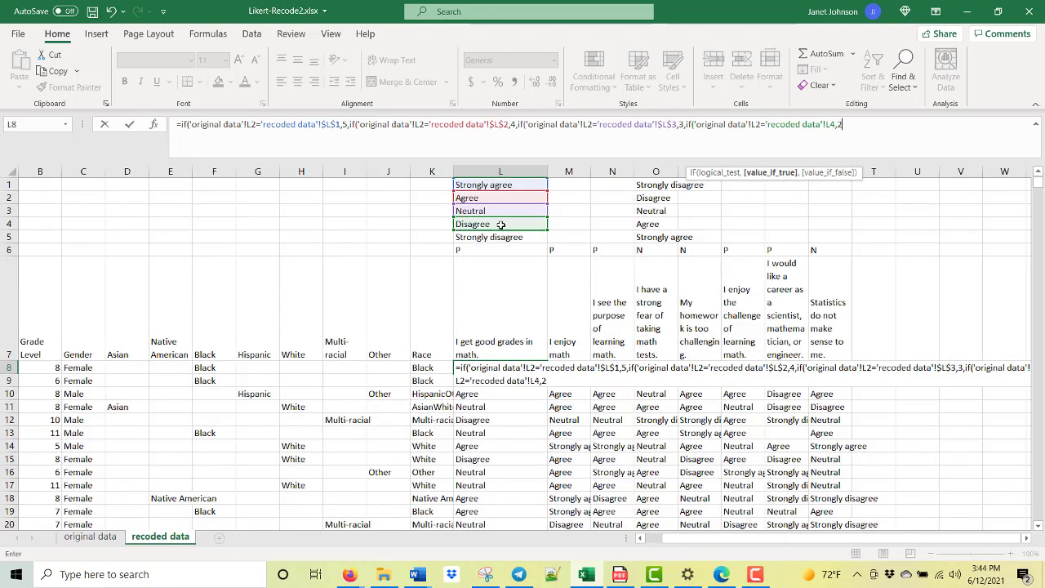
{"action": "left_click", "coordinate": [828, 125]}
{"action": "key", "text": "F4"}
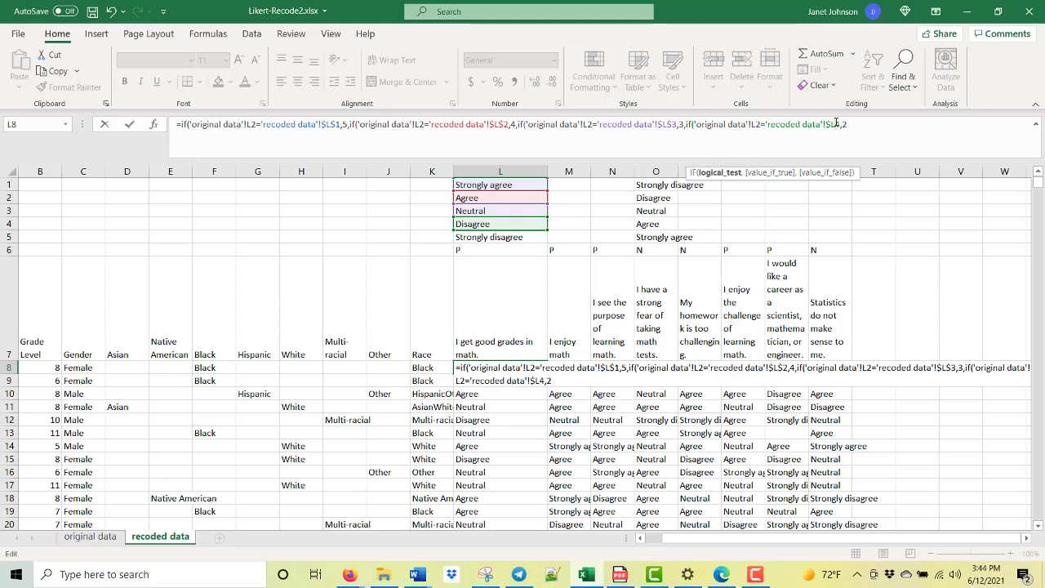
{"action": "type", "text": "$"}
{"action": "left_click", "coordinate": [868, 125]}
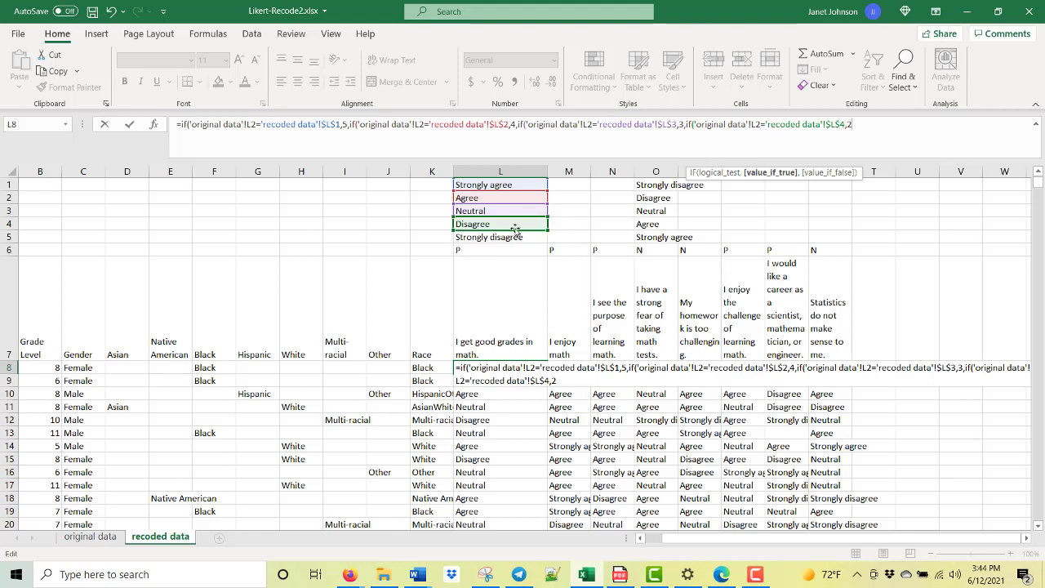
{"action": "type", "text": ","}
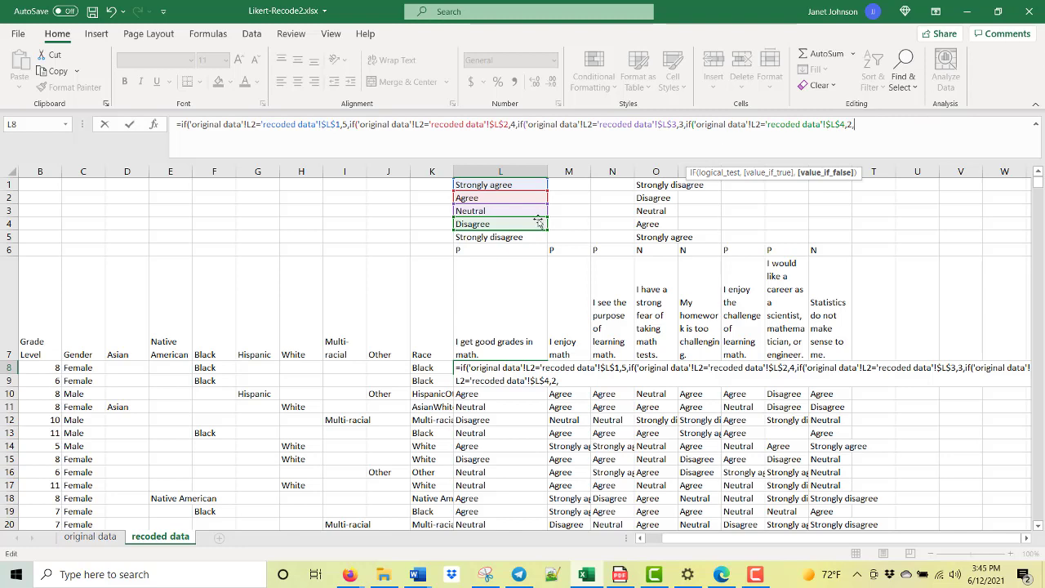
- Nest a fifth IF in the L8 formula that tests whether 'original data'!L2 equals 'recoded data'!L5
{"action": "type", "text": "if"}
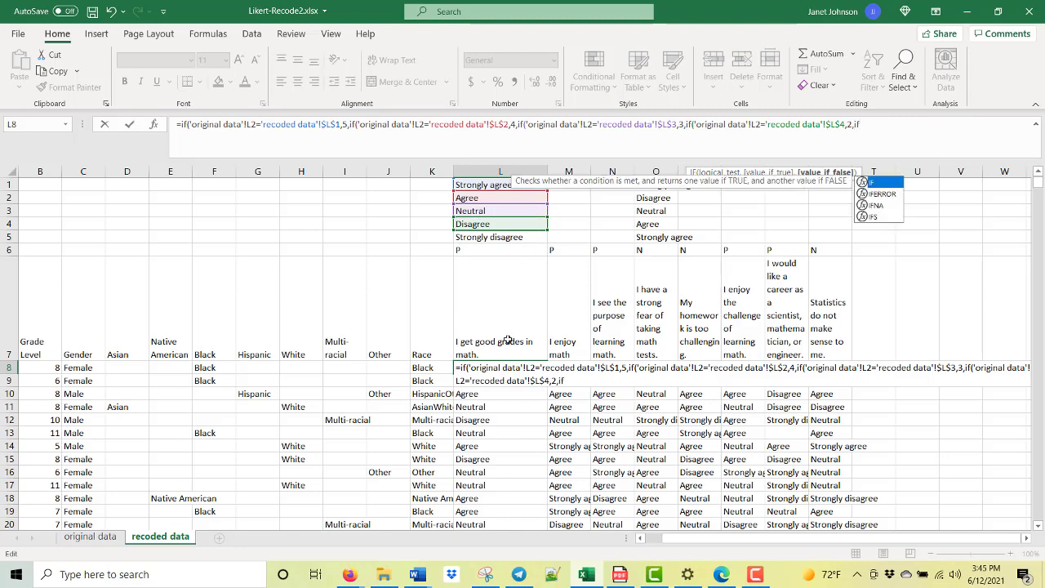
{"action": "type", "text": "("}
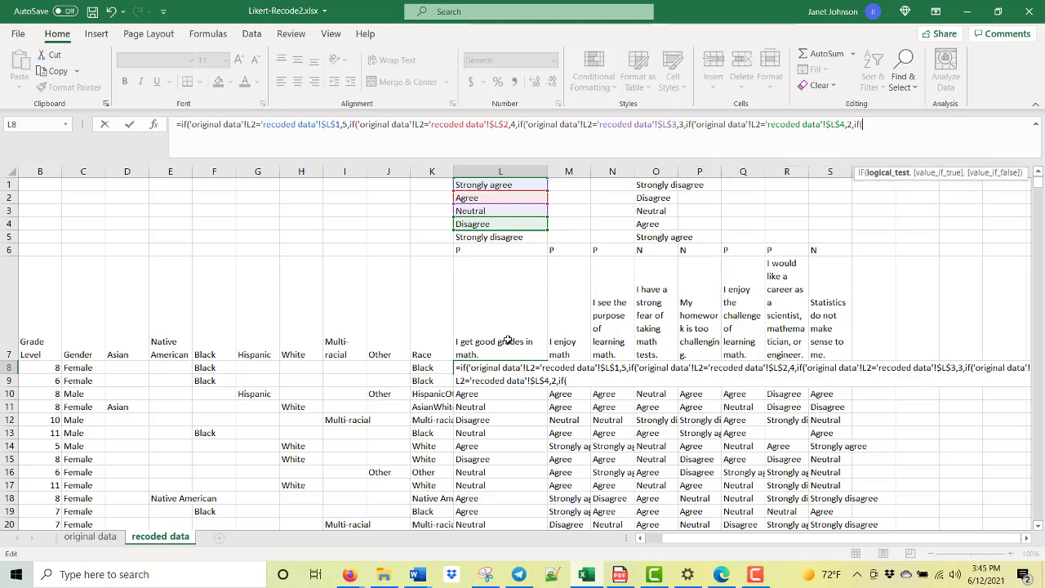
{"action": "left_click", "coordinate": [90, 538]}
{"action": "left_click", "coordinate": [531, 199]}
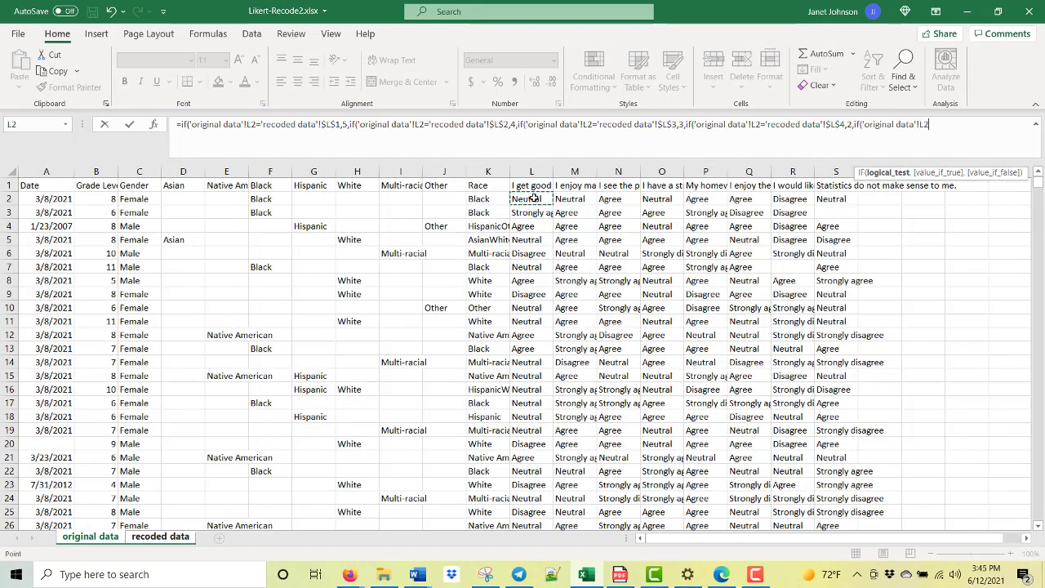
{"action": "type", "text": "="}
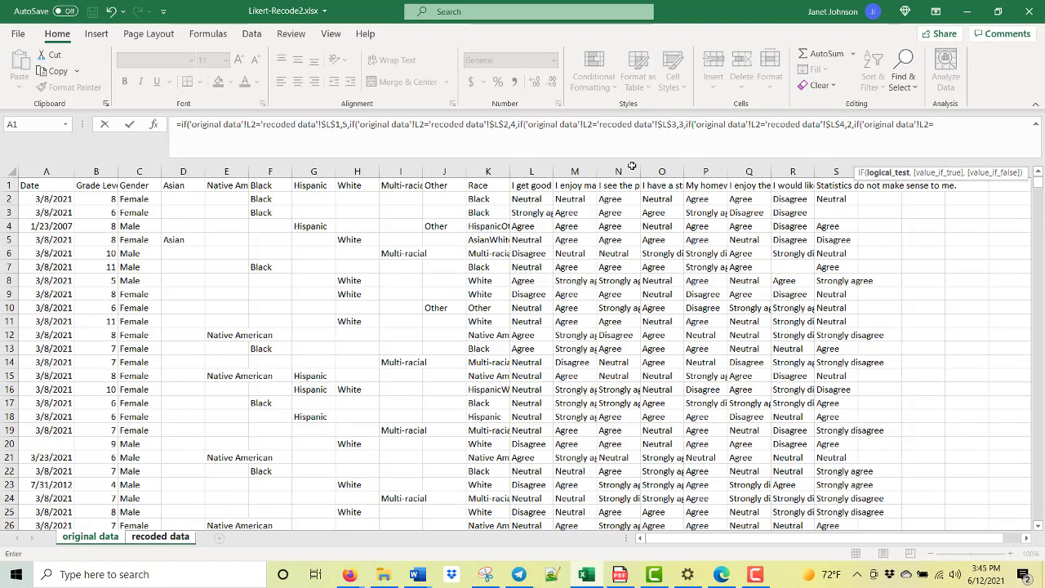
{"action": "left_click", "coordinate": [160, 536]}
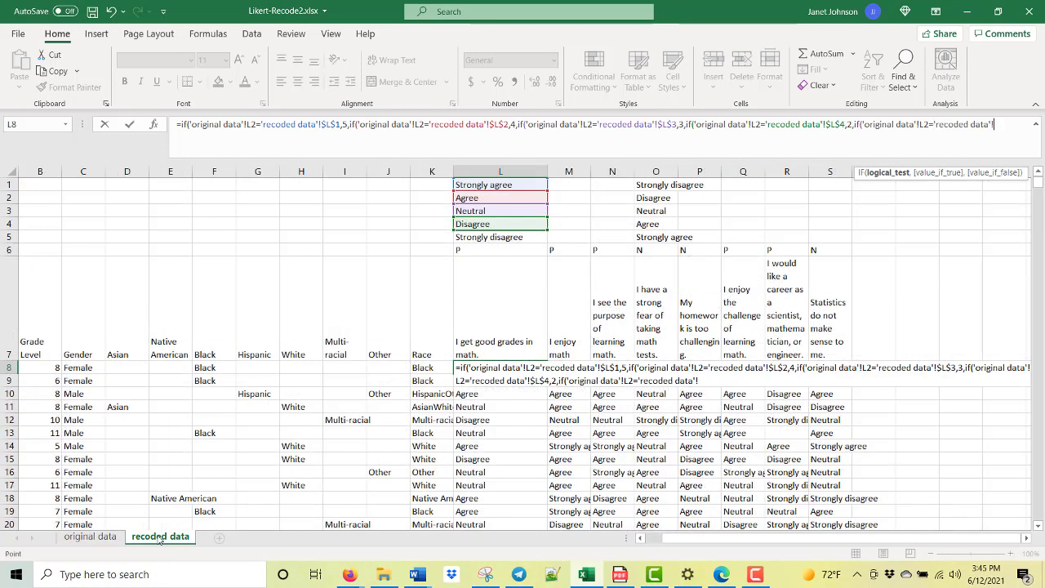
{"action": "left_click", "coordinate": [515, 237]}
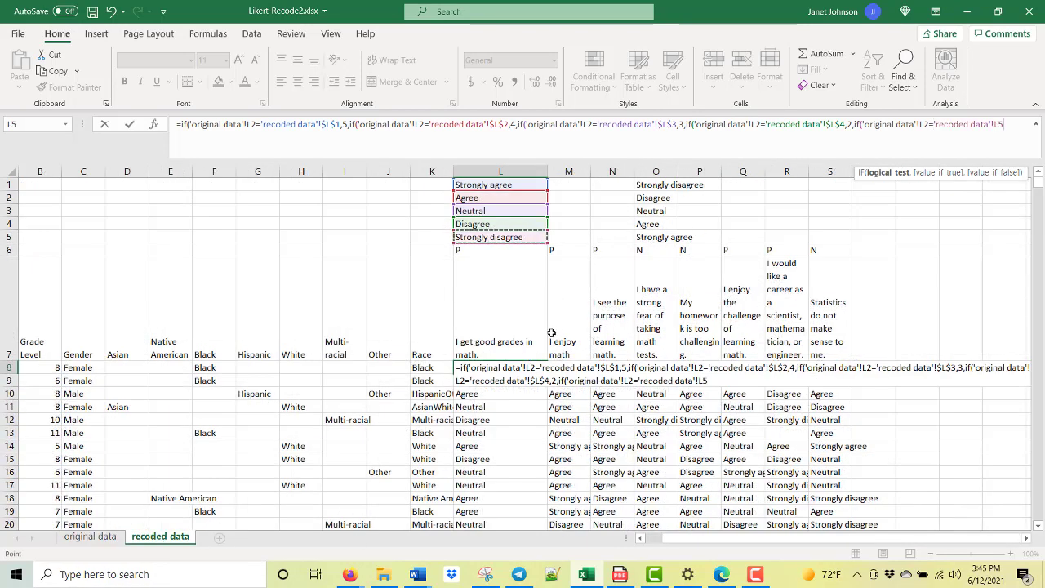
- Make the fifth IF's Strongly disagree reference absolute as $L$5, followed by a comma
{"action": "left_click", "coordinate": [996, 126]}
{"action": "type", "text": "$L$"}
{"action": "left_click", "coordinate": [1005, 125]}
{"action": "type", "text": "$5,"}
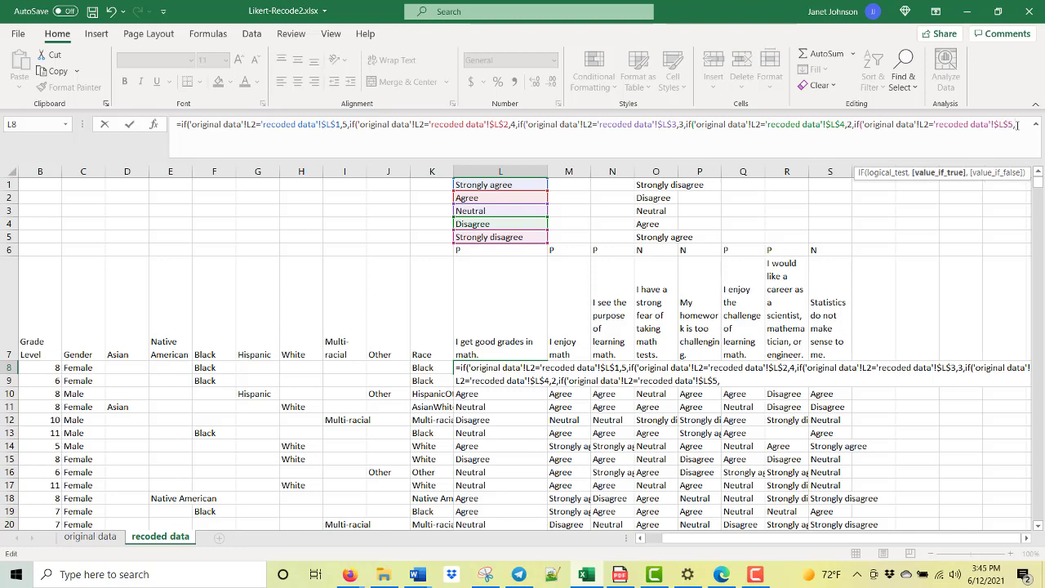
- Finish the L8 formula with 1 for true and "" for false, accepting the proposed correction of the closing parentheses
{"action": "type", "text": "1,"}
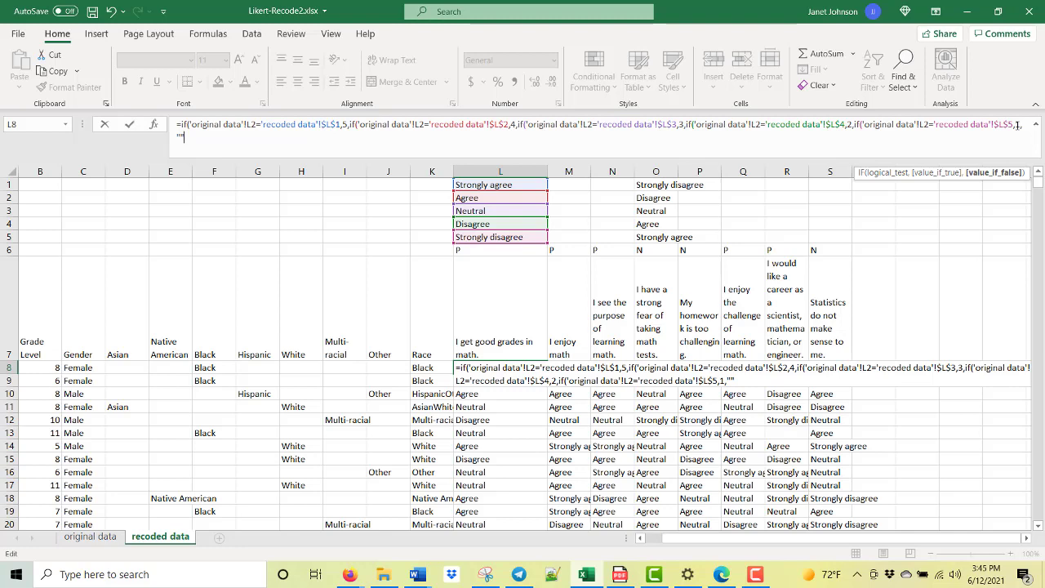
{"action": "type", "text": ")"}
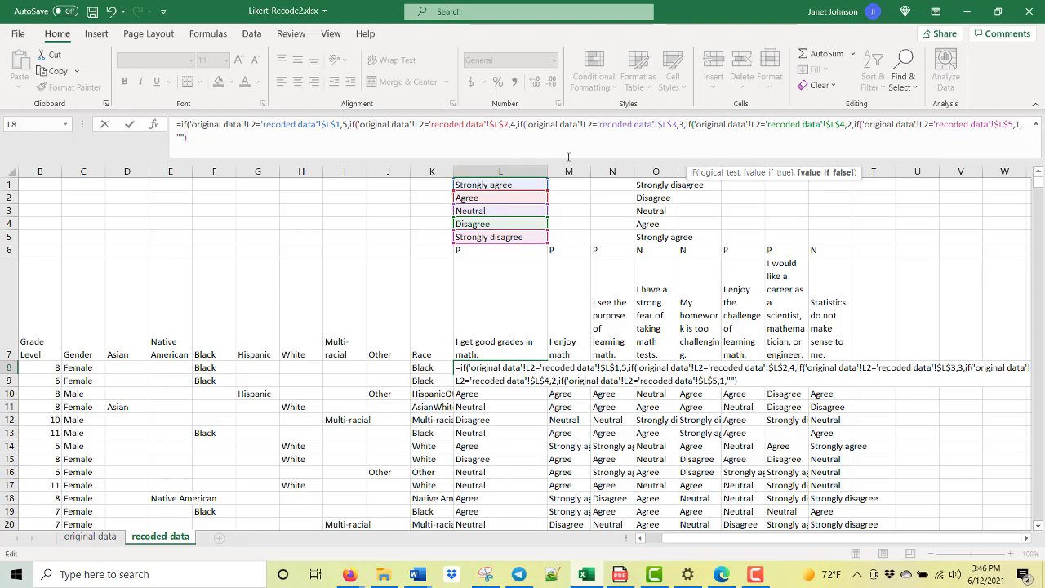
{"action": "key", "text": "Return"}
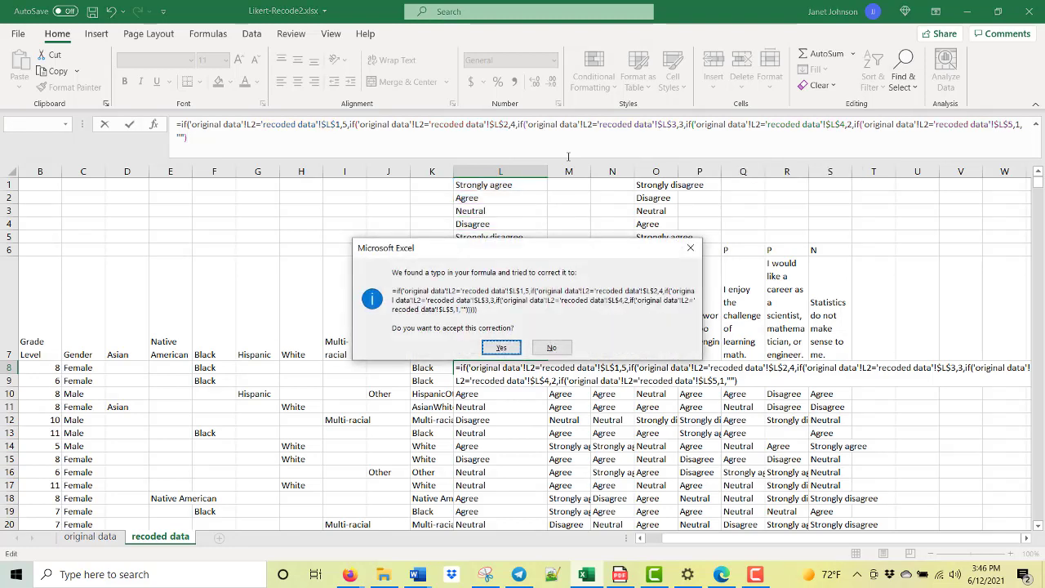
{"action": "left_click", "coordinate": [503, 347]}
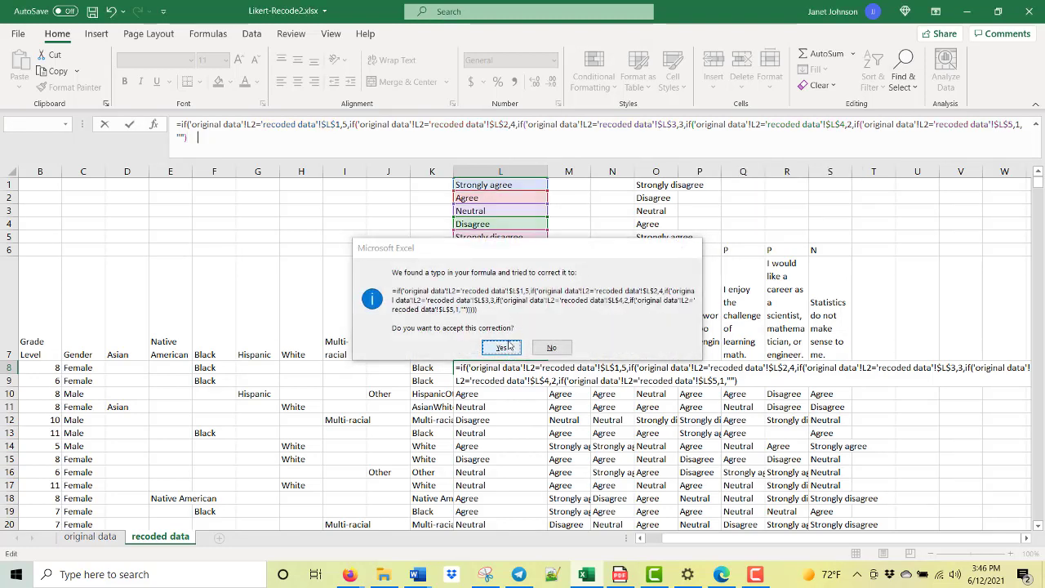
{"action": "left_click", "coordinate": [507, 358]}
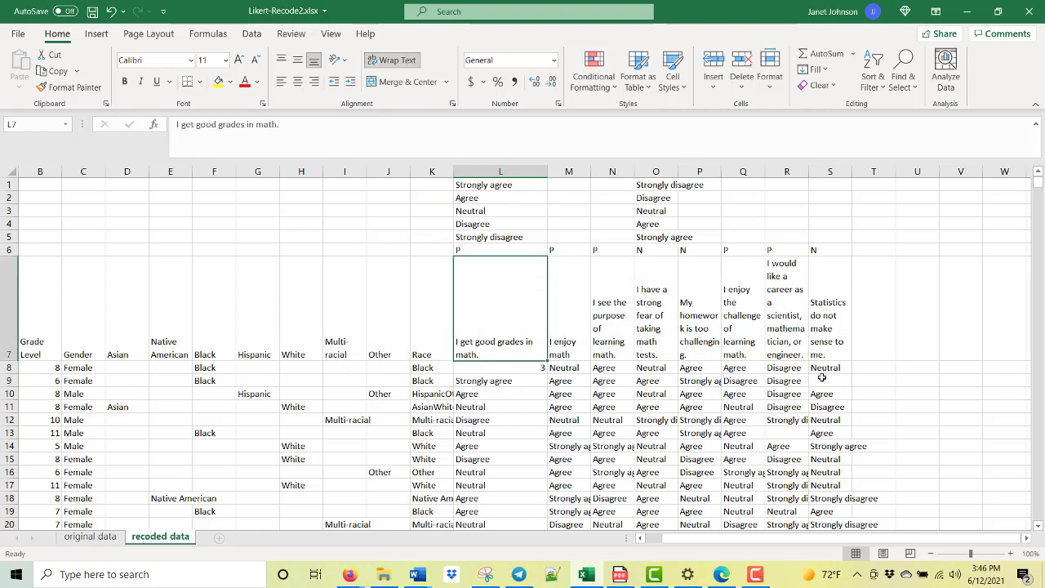
- Copy the L8 formula to the other P-coded statements in M8, N8, Q8 and R8, and check the references in R8
{"action": "left_click", "coordinate": [507, 371]}
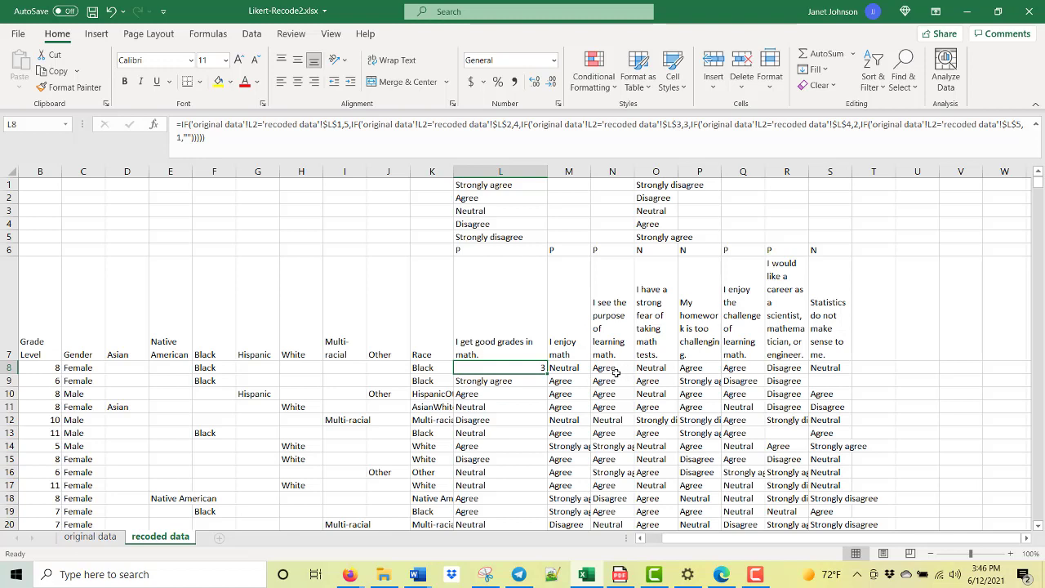
{"action": "key", "text": "ctrl+c"}
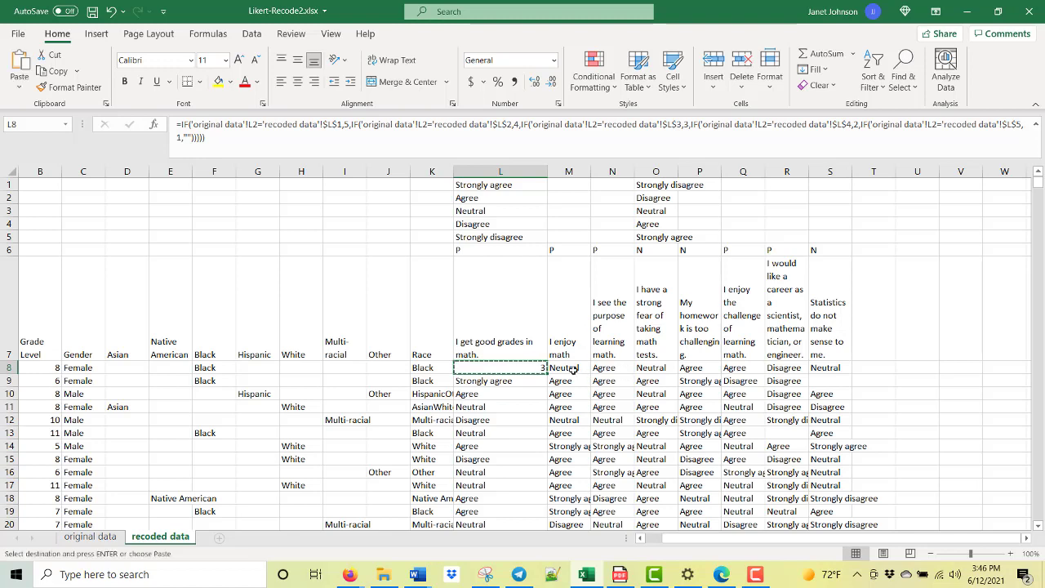
{"action": "left_click", "coordinate": [574, 369]}
{"action": "key", "text": "ctrl+v"}
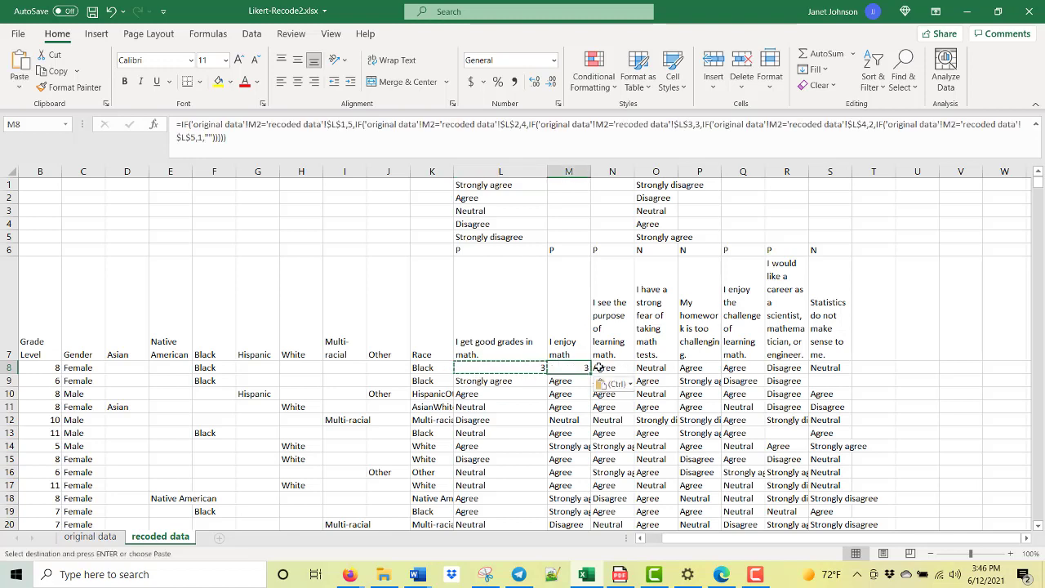
{"action": "left_click", "coordinate": [611, 369]}
{"action": "key", "text": "ctrl+v"}
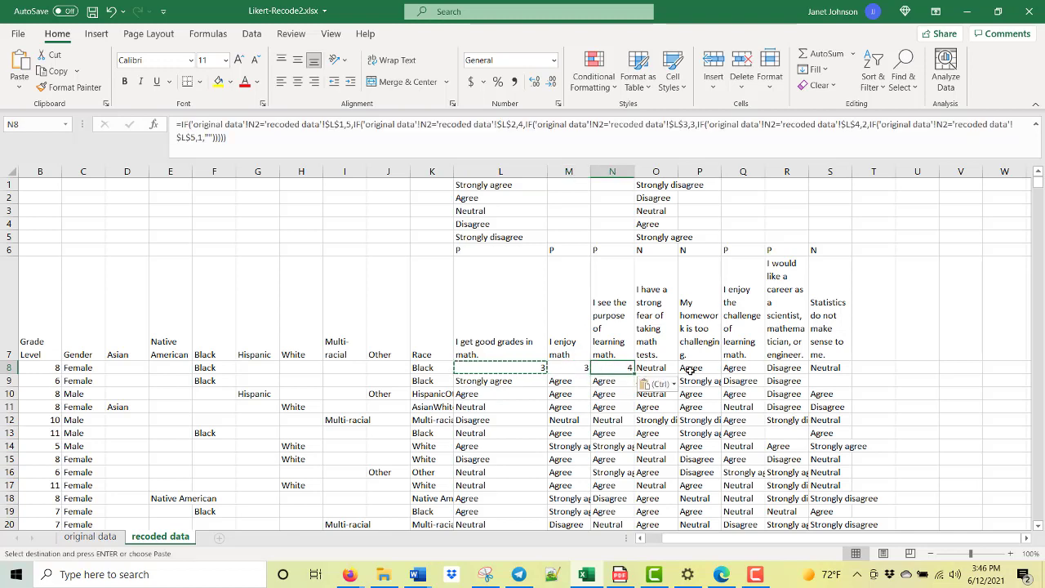
{"action": "left_click", "coordinate": [735, 369]}
{"action": "key", "text": "ctrl+v"}
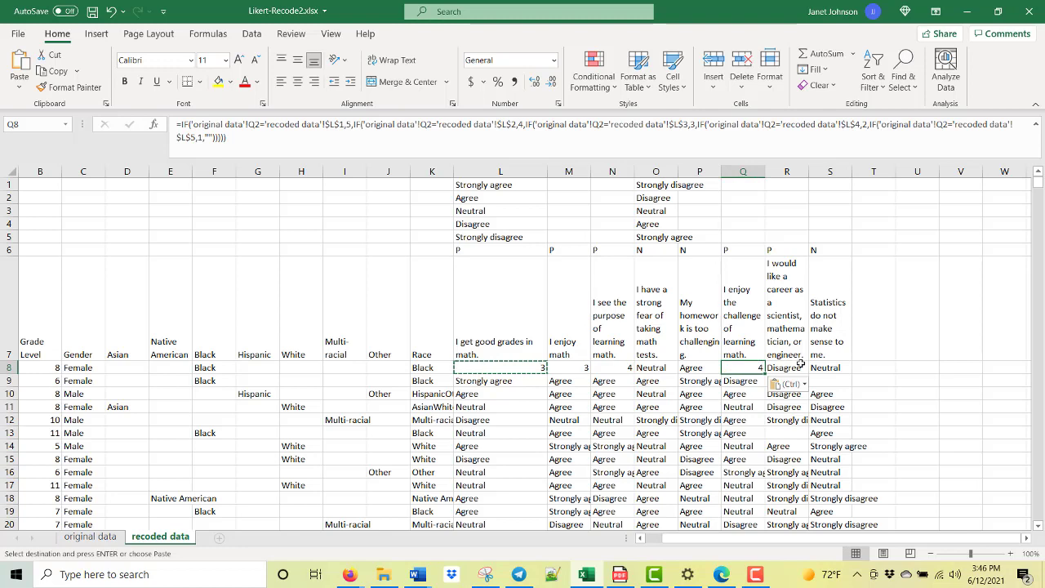
{"action": "left_click", "coordinate": [797, 368]}
{"action": "key", "text": "ctrl+v"}
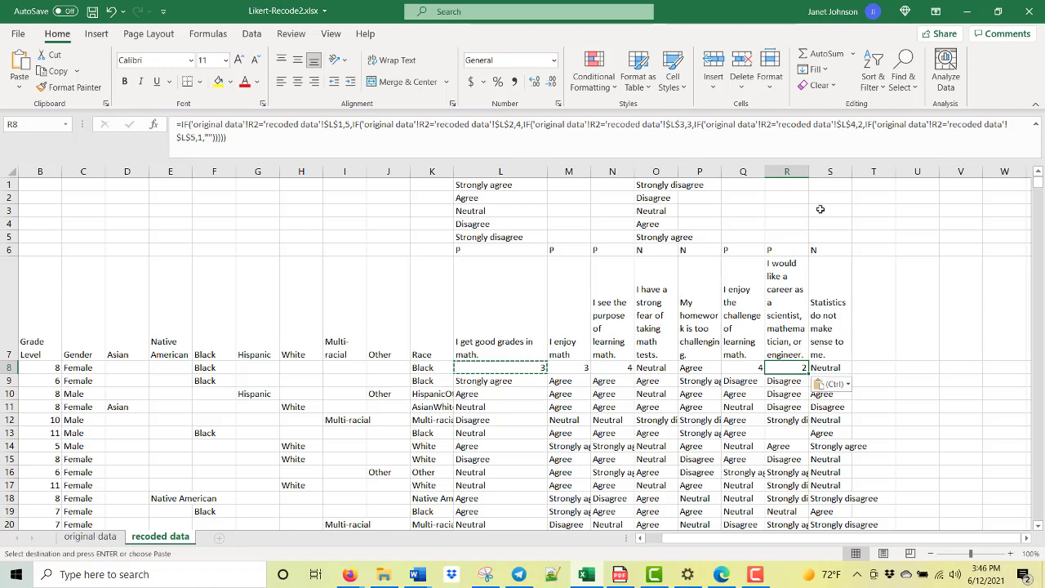
{"action": "left_click", "coordinate": [801, 127]}
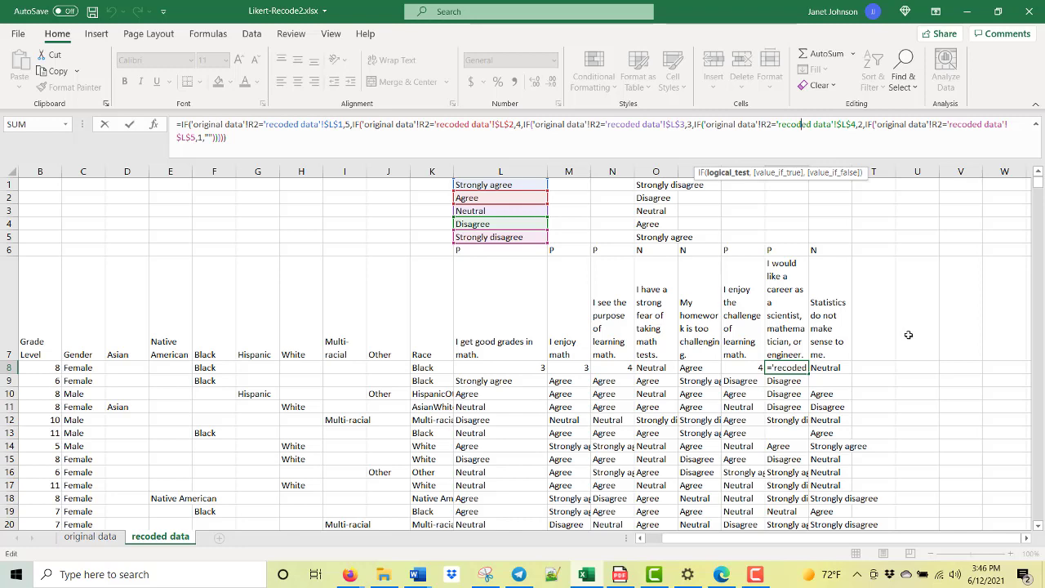
{"action": "key", "text": "Return"}
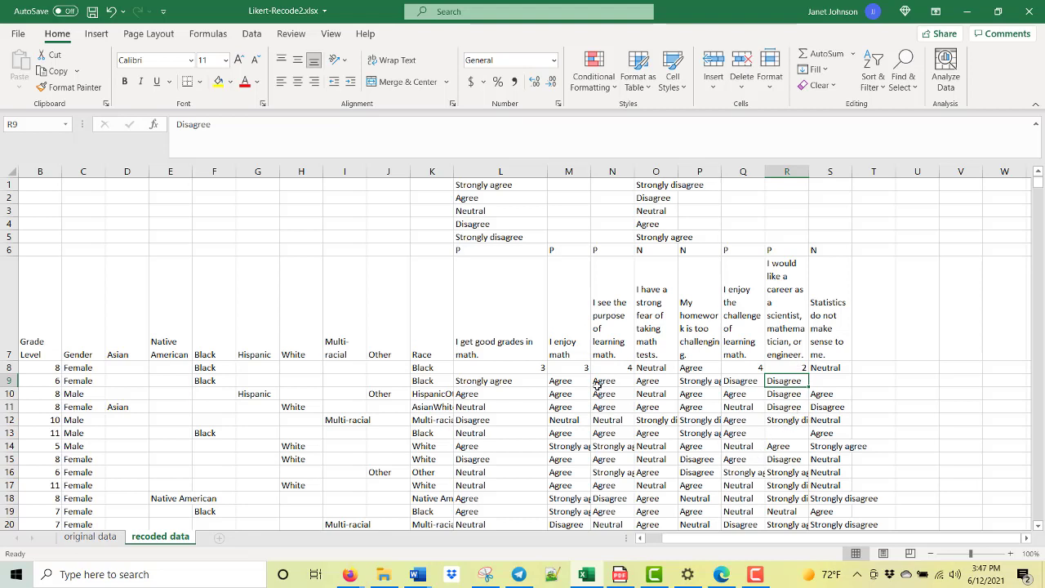
- Fill the N8 formula across into O8, the first N-coded statement
{"action": "left_click", "coordinate": [658, 368]}
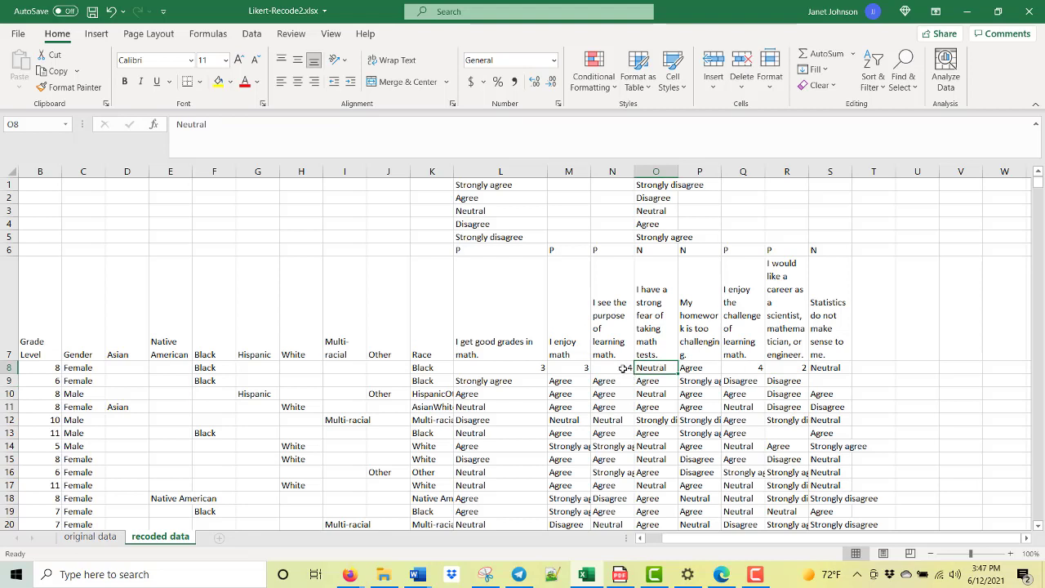
{"action": "key", "text": "Left"}
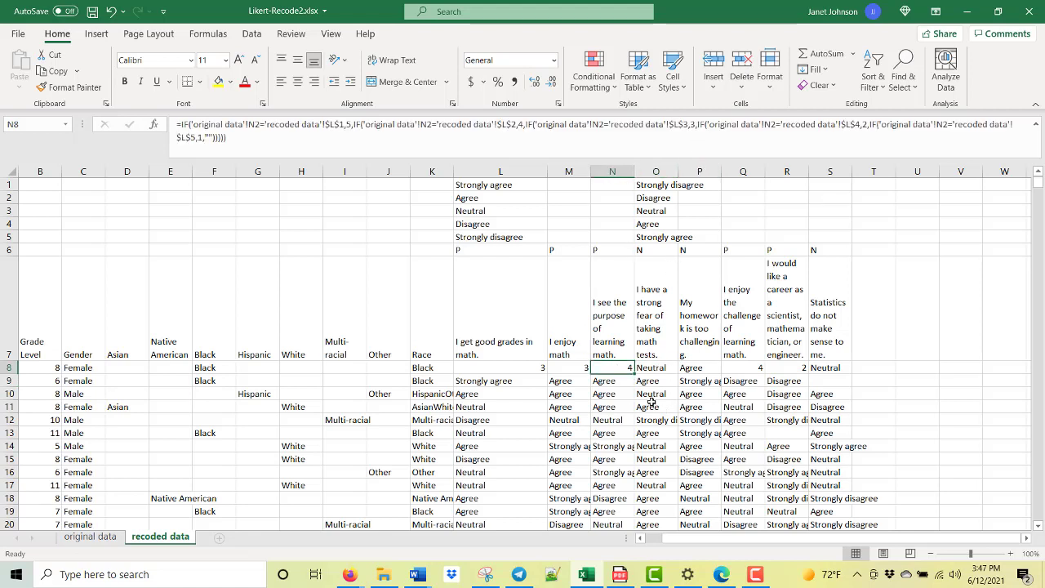
{"action": "left_click_drag", "start_coordinate": [633, 374], "coordinate": [665, 369]}
{"action": "left_click", "coordinate": [666, 369]}
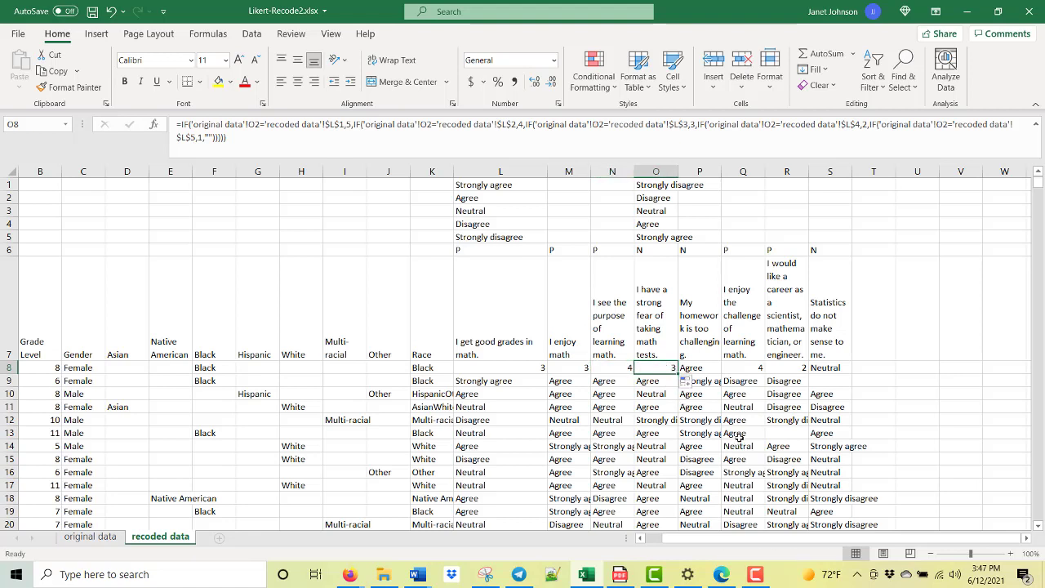
- Repoint the O8 formula's references from $L$2 through $L$5 to the reversed response list in $O$2 through $O$5
{"action": "left_click", "coordinate": [660, 124]}
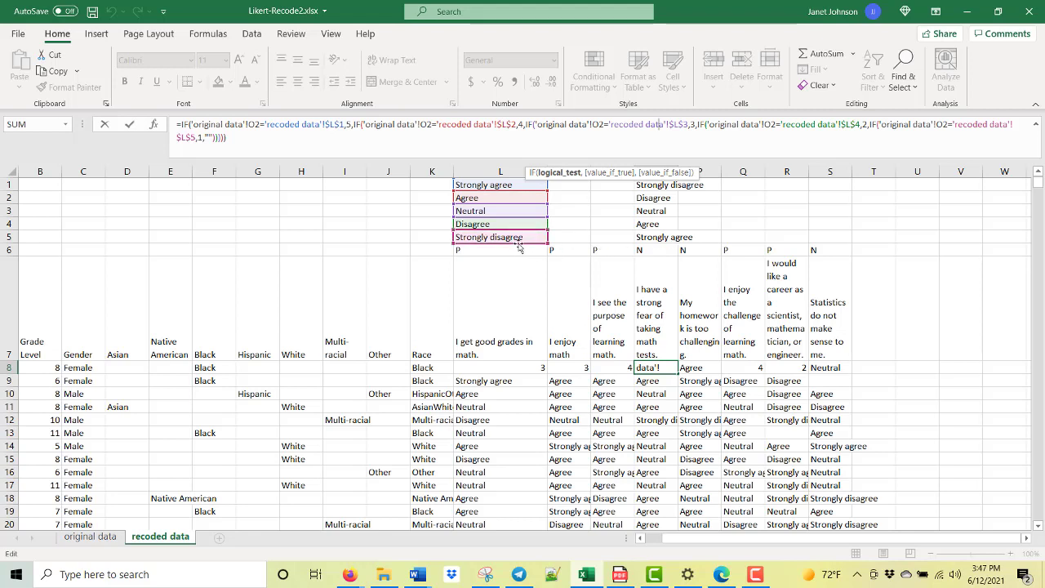
{"action": "left_click_drag", "start_coordinate": [519, 248], "coordinate": [692, 241]}
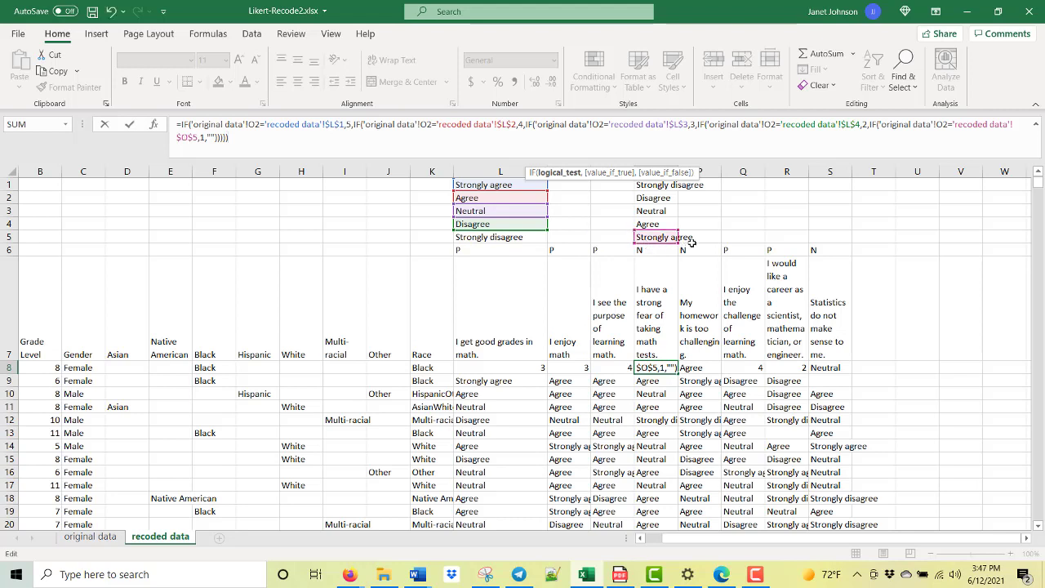
{"action": "left_click_drag", "start_coordinate": [536, 231], "coordinate": [638, 232]}
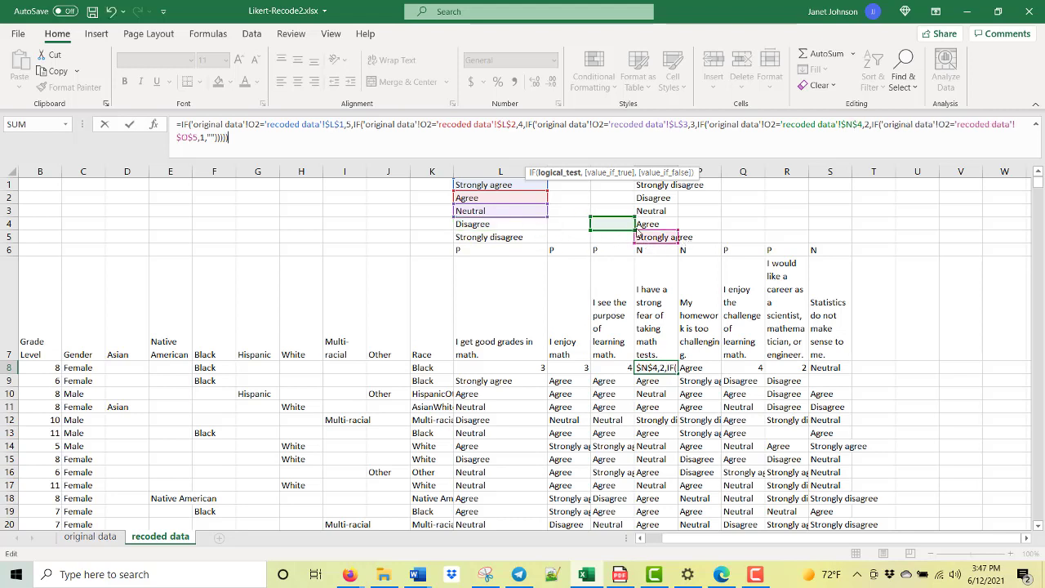
{"action": "left_click_drag", "start_coordinate": [514, 218], "coordinate": [652, 218]}
{"action": "left_click_drag", "start_coordinate": [515, 204], "coordinate": [659, 206]}
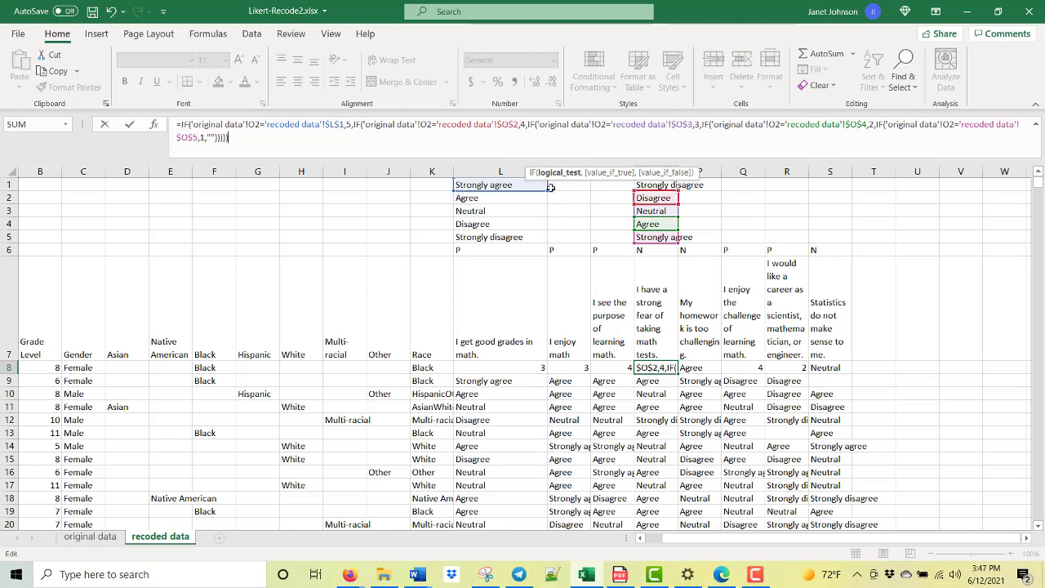
{"action": "left_click_drag", "start_coordinate": [543, 198], "coordinate": [621, 196]}
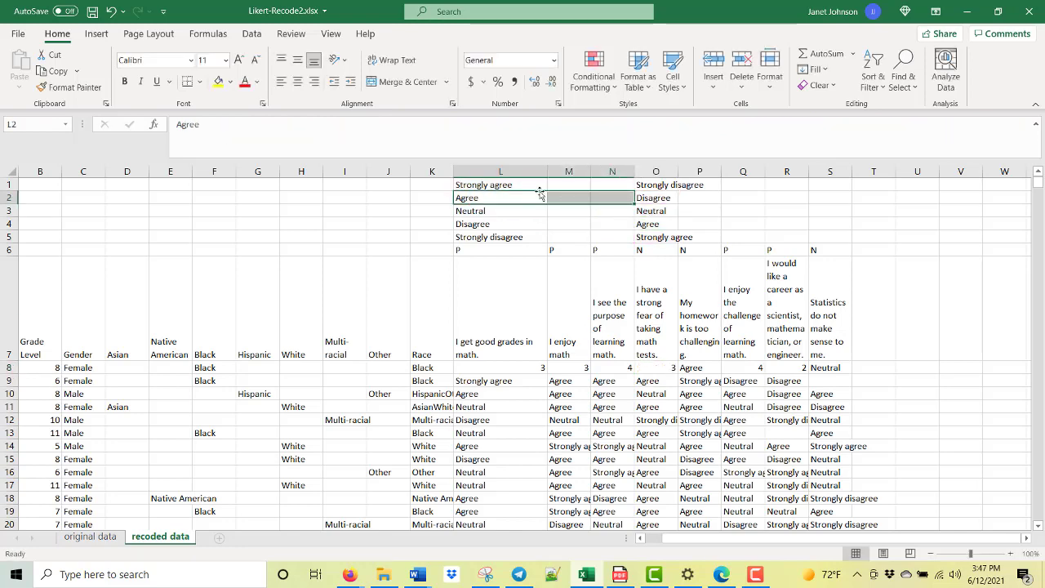
- Repoint the O8 formula's remaining $L$1 reference to Strongly disagree in $O$1
{"action": "left_click", "coordinate": [662, 366]}
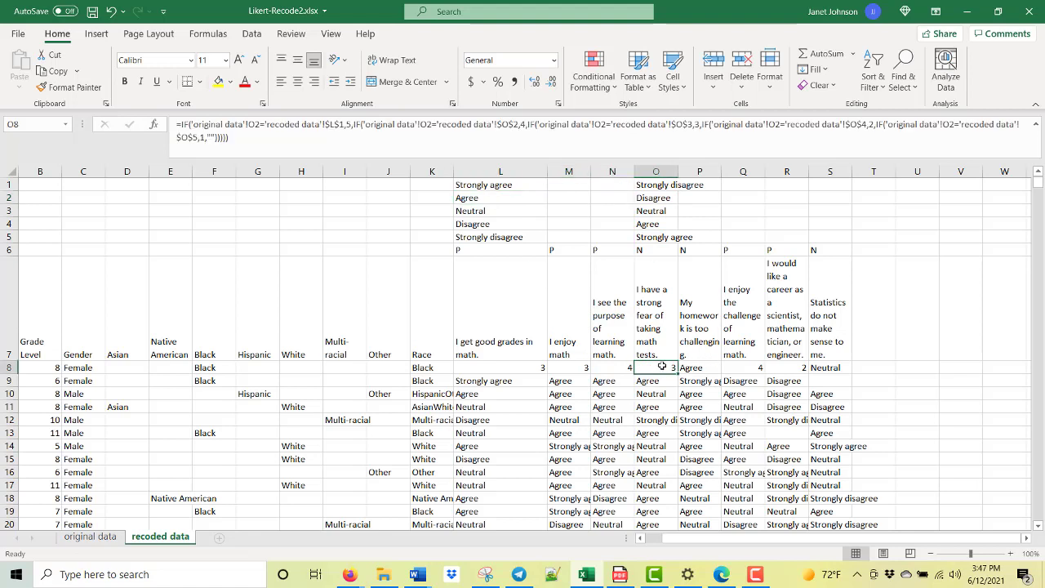
{"action": "left_click", "coordinate": [650, 125]}
{"action": "left_click_drag", "start_coordinate": [504, 193], "coordinate": [683, 193]}
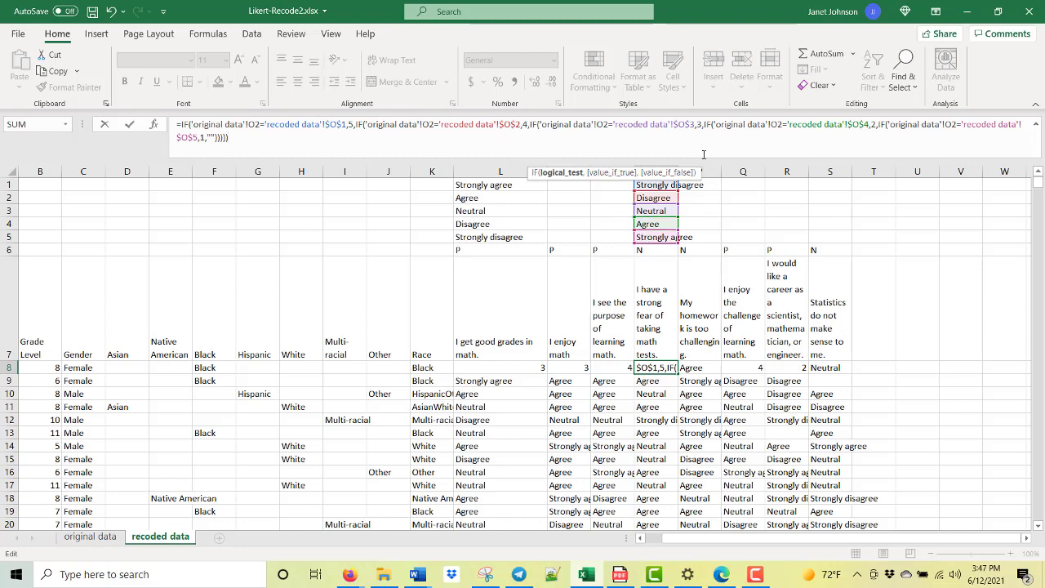
{"action": "key", "text": "Return"}
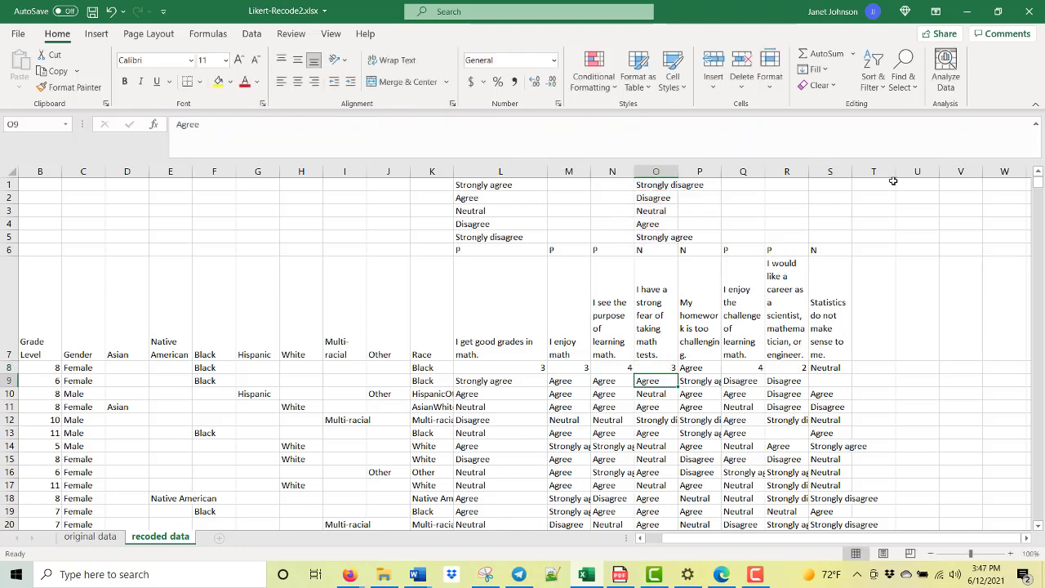
- Check the O8 formula's references against the reversed response list and copy the formula to P8
{"action": "left_click", "coordinate": [661, 368]}
{"action": "left_click", "coordinate": [650, 124]}
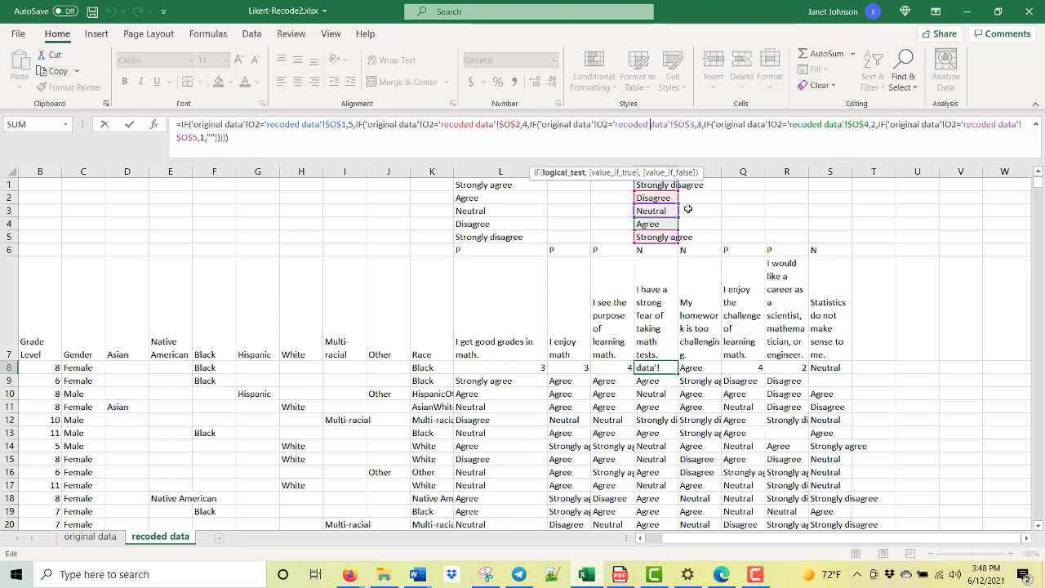
{"action": "key", "text": "Return"}
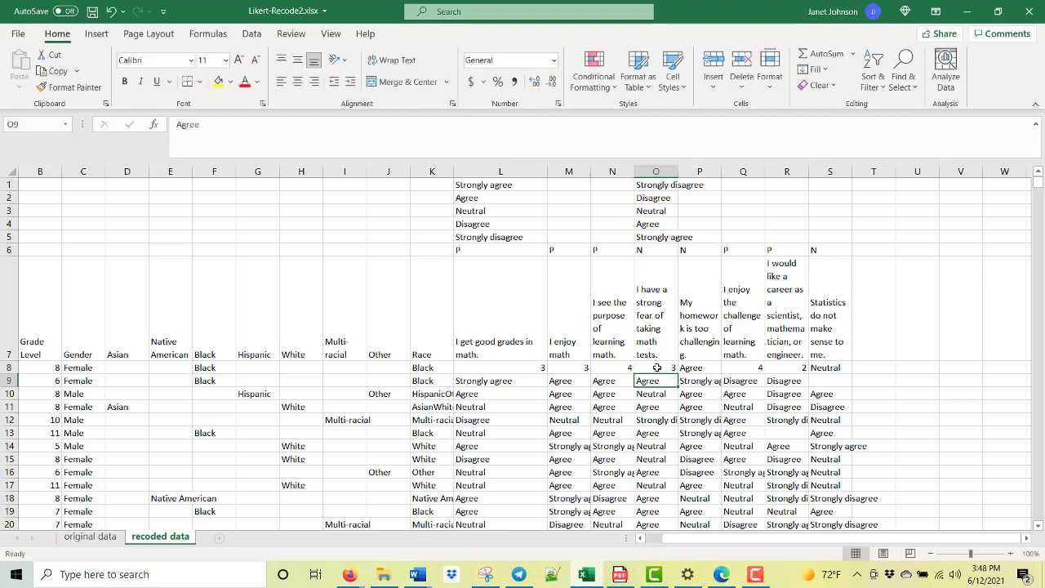
{"action": "left_click", "coordinate": [658, 367]}
{"action": "key", "text": "ctrl+c"}
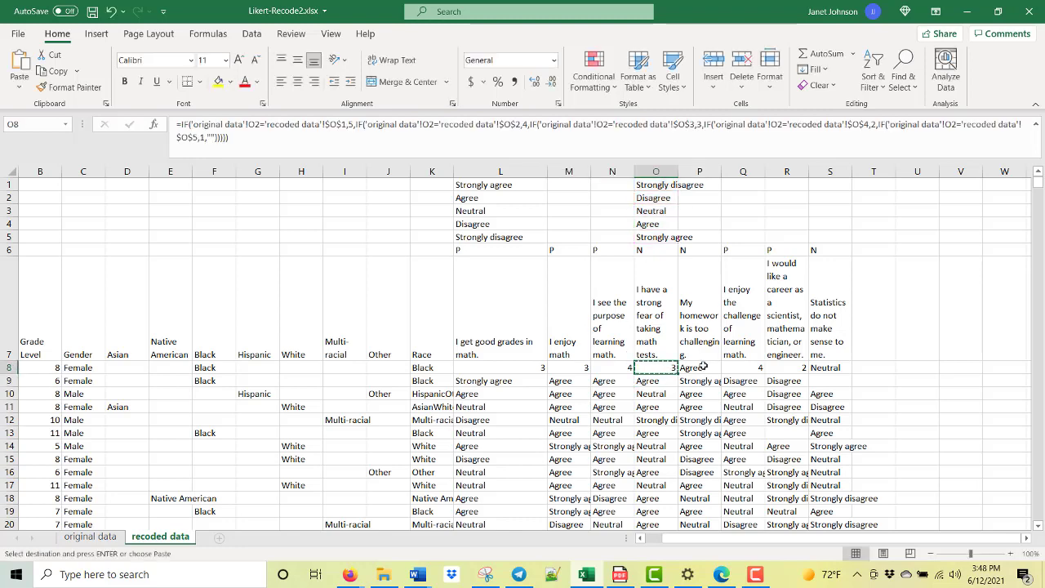
{"action": "left_click", "coordinate": [704, 366]}
{"action": "key", "text": "ctrl+v"}
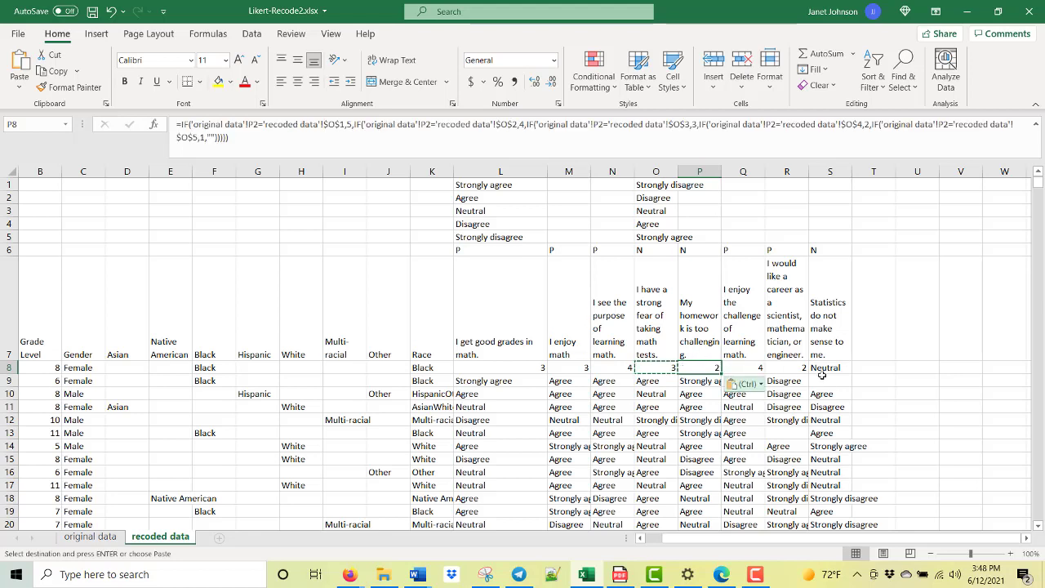
- Paste the copied O8 formula into S8, the last N-coded statement
{"action": "key", "text": "ctrl"}
{"action": "key", "text": "ctrl"}
{"action": "left_click", "coordinate": [833, 367]}
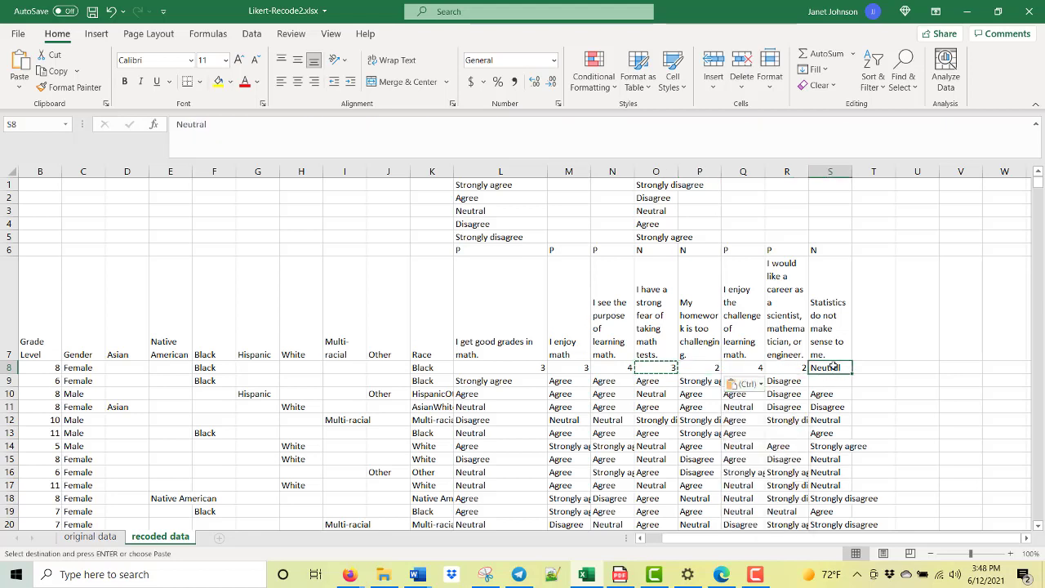
{"action": "key", "text": "ctrl+v"}
{"action": "left_click", "coordinate": [919, 406]}
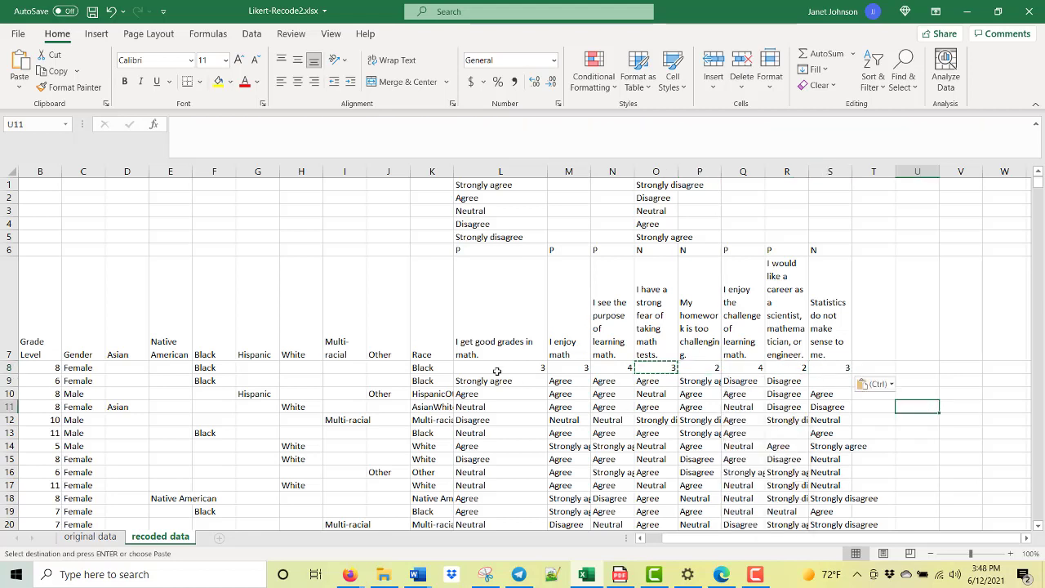
- Fill the L8:S8 formulas down into row 9 and check the list references in R9, S9 and O9
{"action": "left_click_drag", "start_coordinate": [500, 368], "coordinate": [854, 386]}
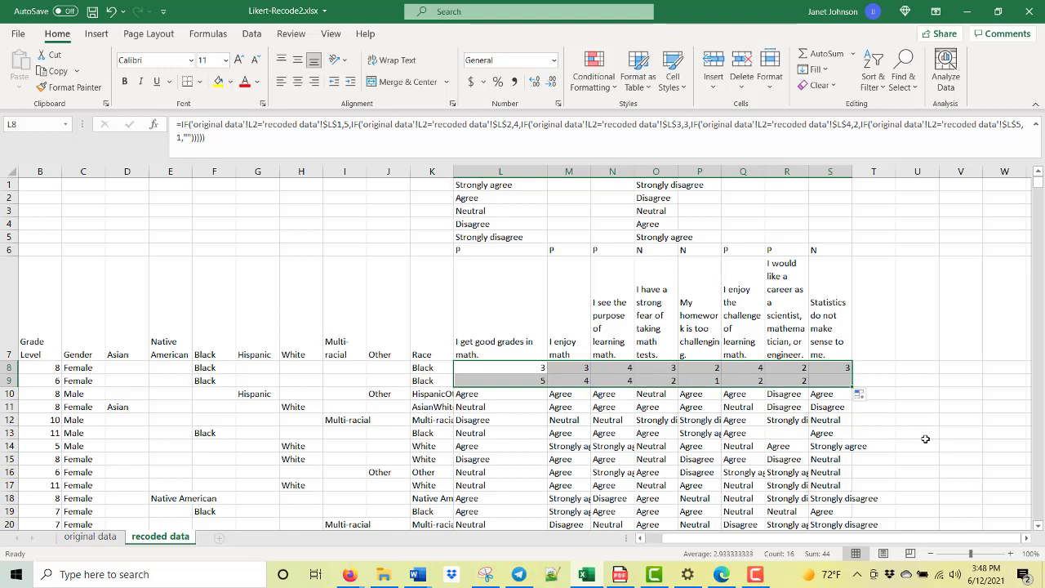
{"action": "left_click", "coordinate": [926, 439]}
{"action": "left_click", "coordinate": [790, 380]}
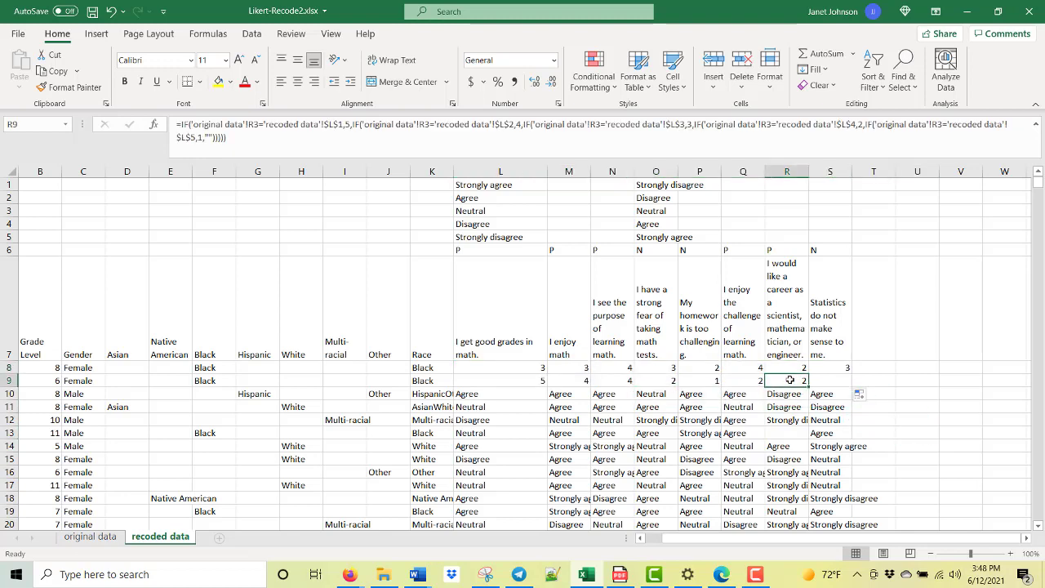
{"action": "left_click", "coordinate": [758, 124]}
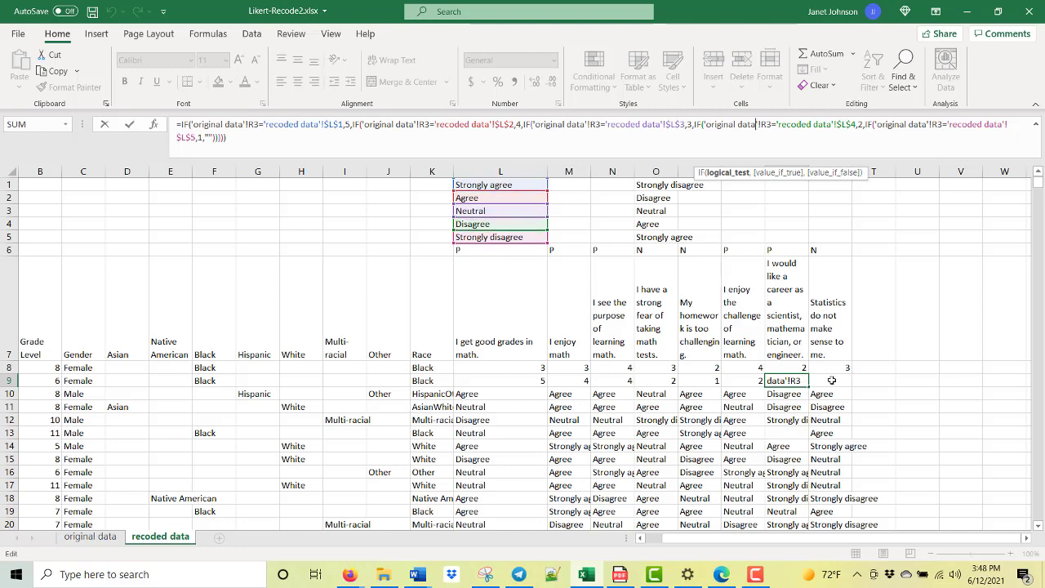
{"action": "left_click", "coordinate": [851, 381]}
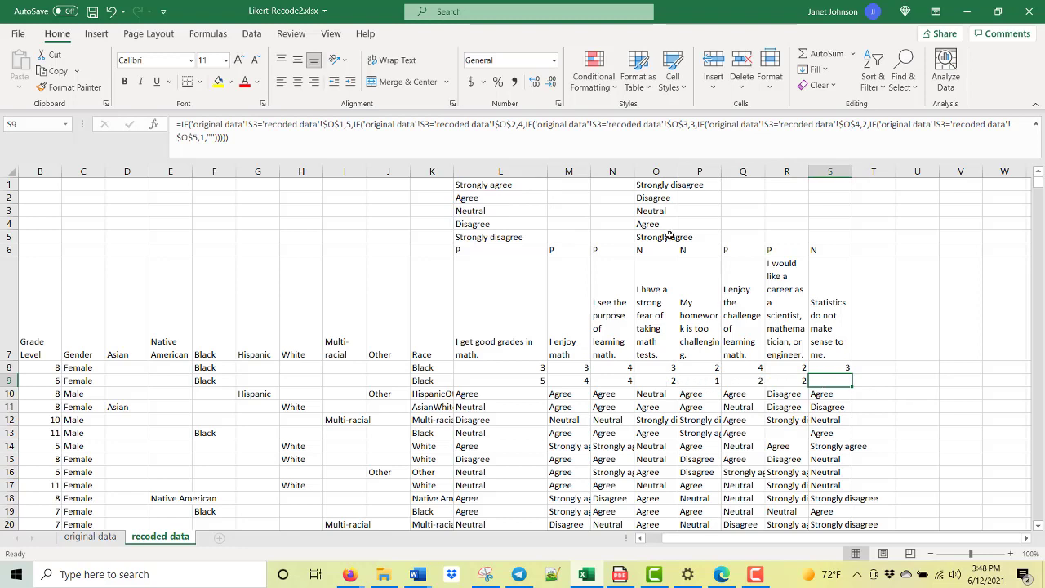
{"action": "left_click", "coordinate": [651, 380]}
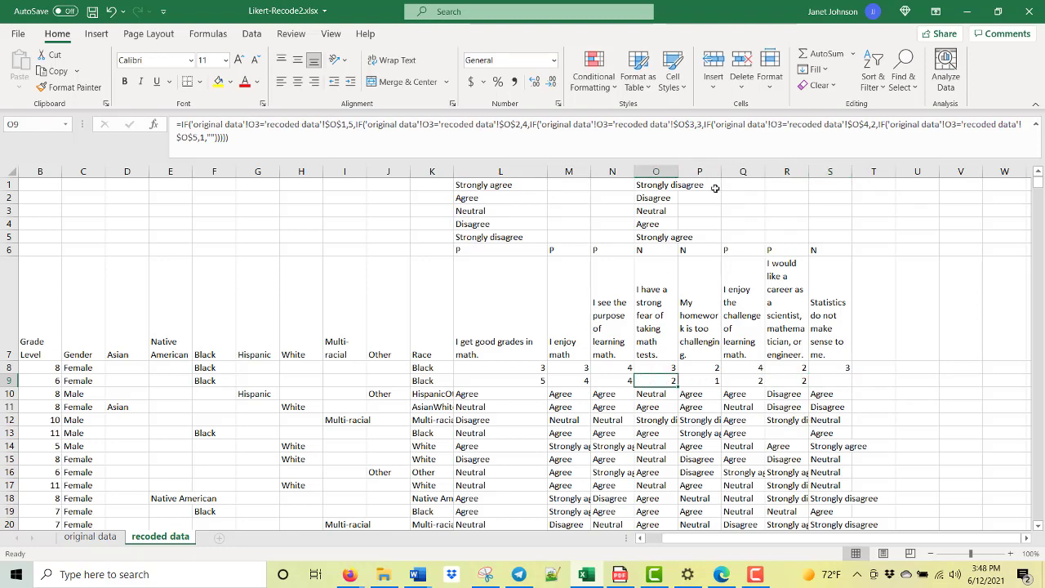
{"action": "left_click", "coordinate": [709, 126]}
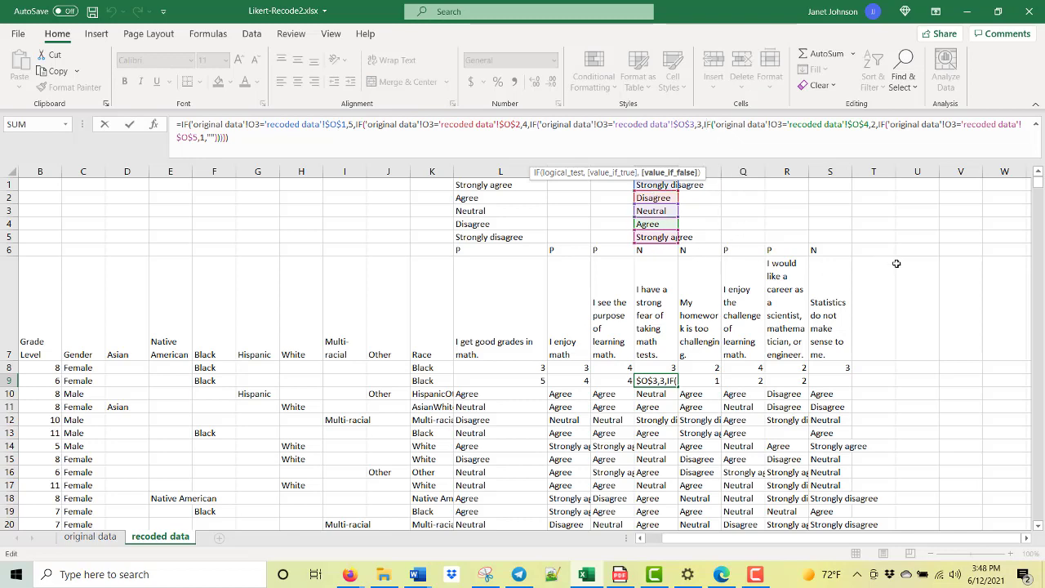
{"action": "key", "text": "Return"}
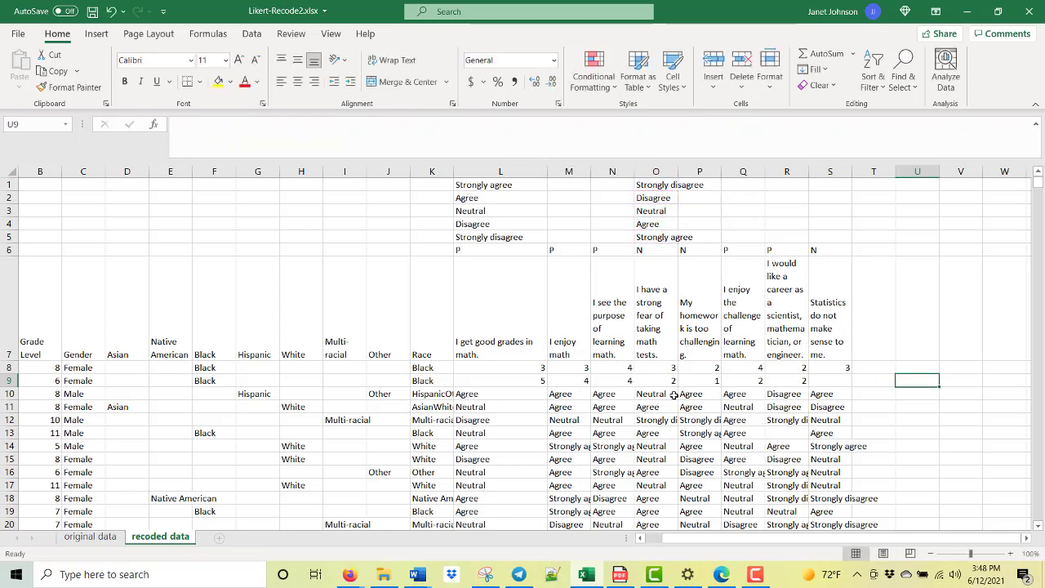
- Fill the L9:S9 formulas down through all remaining response rows
{"action": "left_click", "coordinate": [528, 381]}
{"action": "left_click_drag", "start_coordinate": [528, 381], "coordinate": [835, 533]}
{"action": "scroll", "coordinate": [939, 393], "scroll_direction": "up", "scroll_amount": 7}
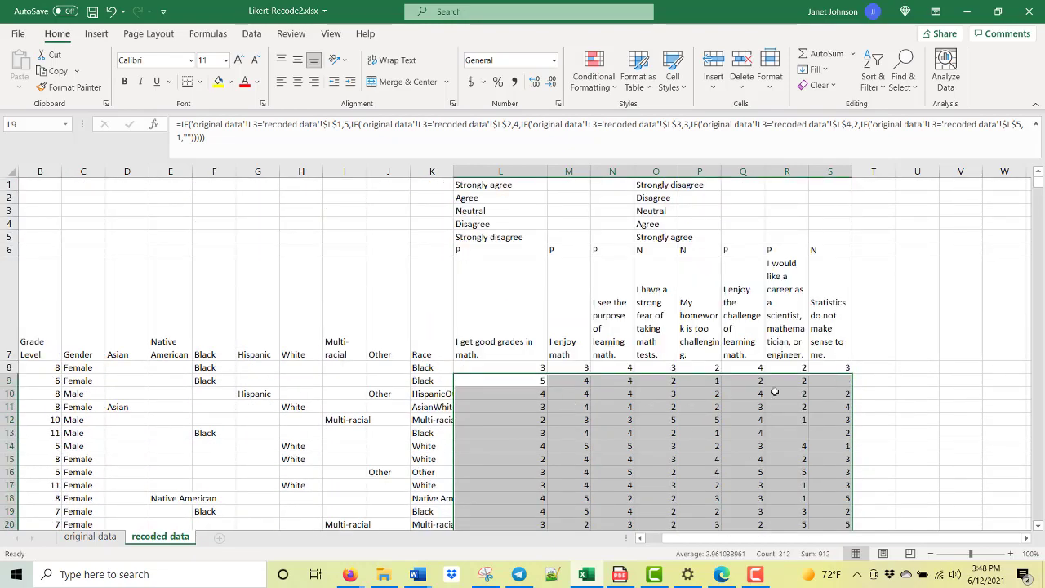
{"action": "left_click", "coordinate": [931, 383]}
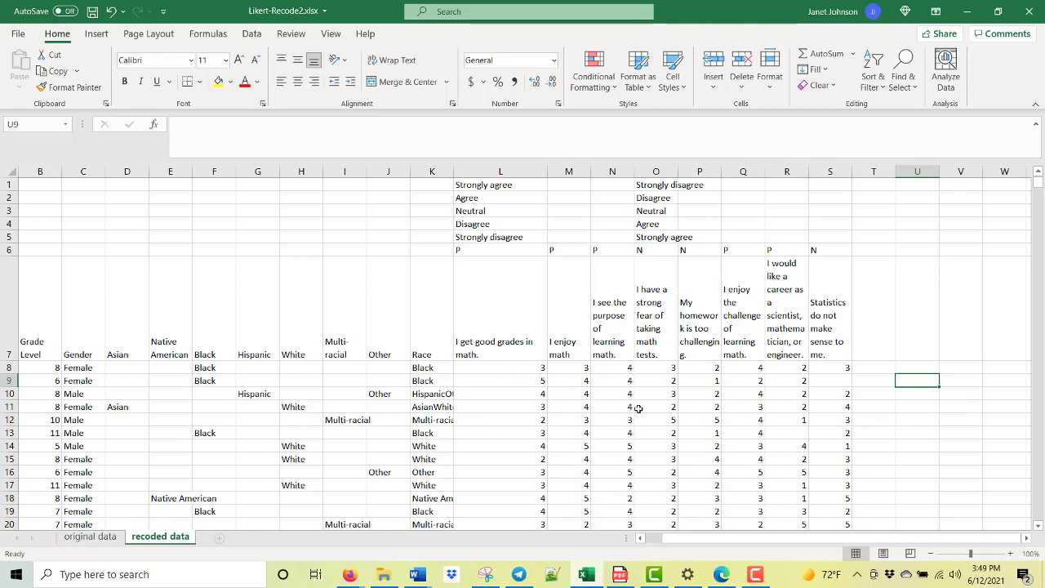
- Compare the recoded scores in the statement columns with the text responses on the original data sheet
{"action": "left_click", "coordinate": [616, 371]}
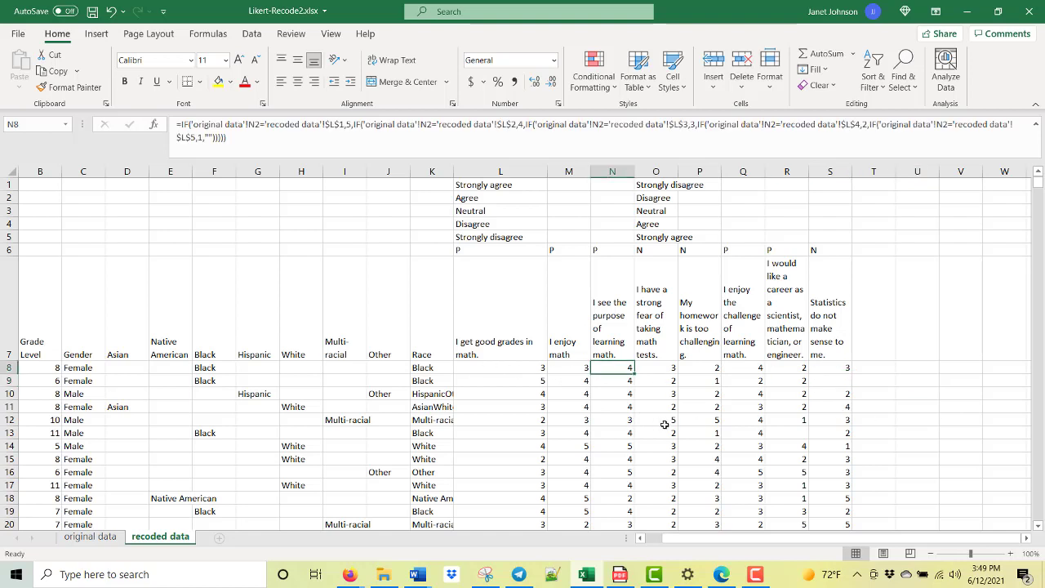
{"action": "left_click", "coordinate": [690, 431]}
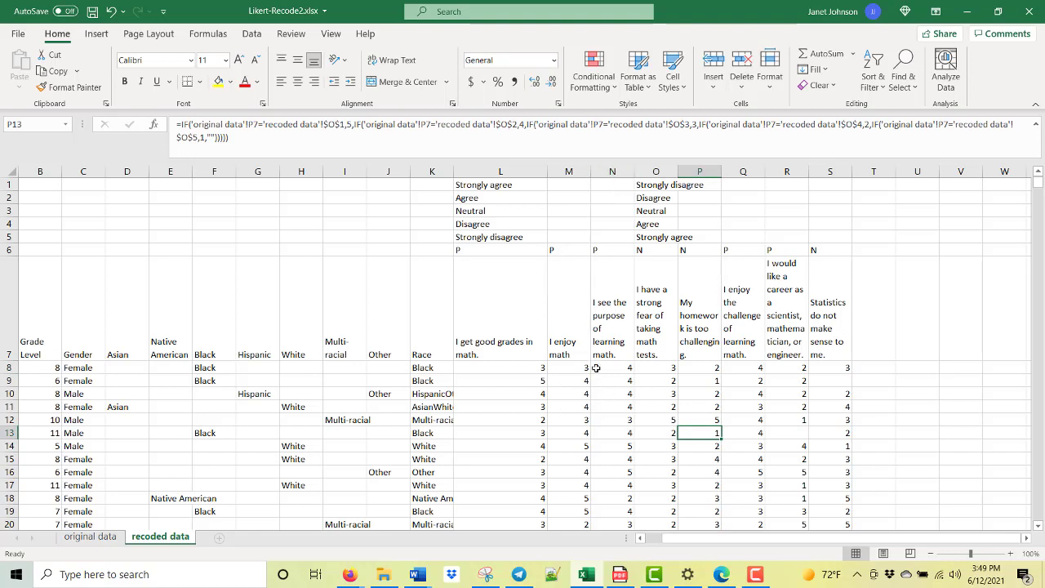
{"action": "left_click", "coordinate": [602, 370]}
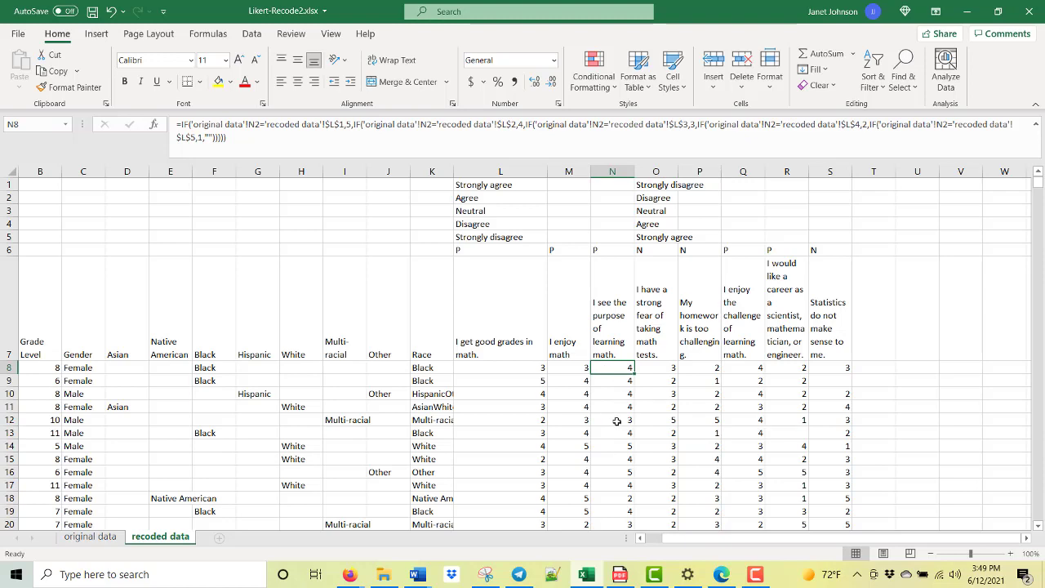
{"action": "left_click", "coordinate": [92, 538]}
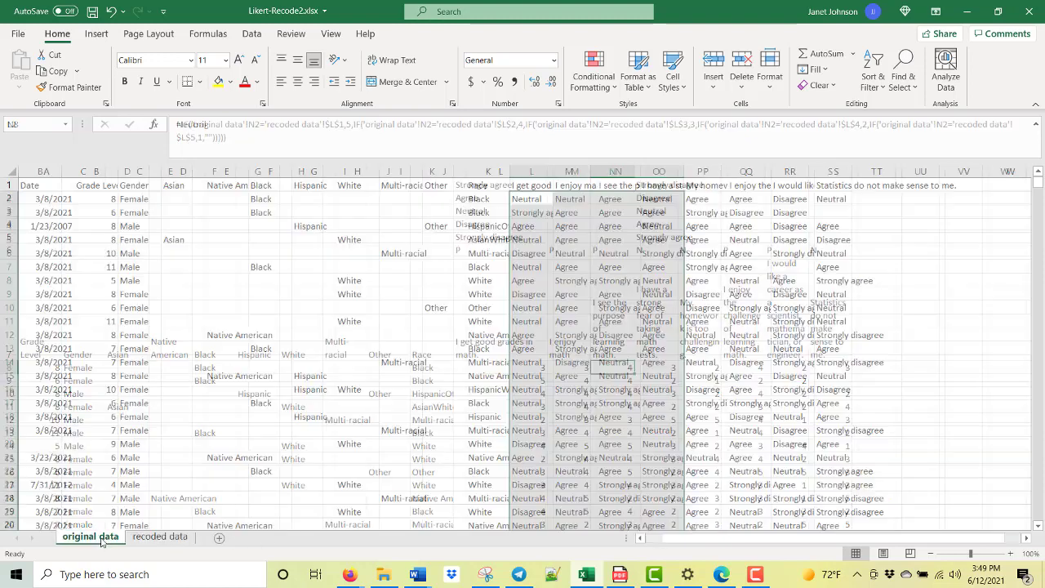
{"action": "left_click", "coordinate": [791, 360]}
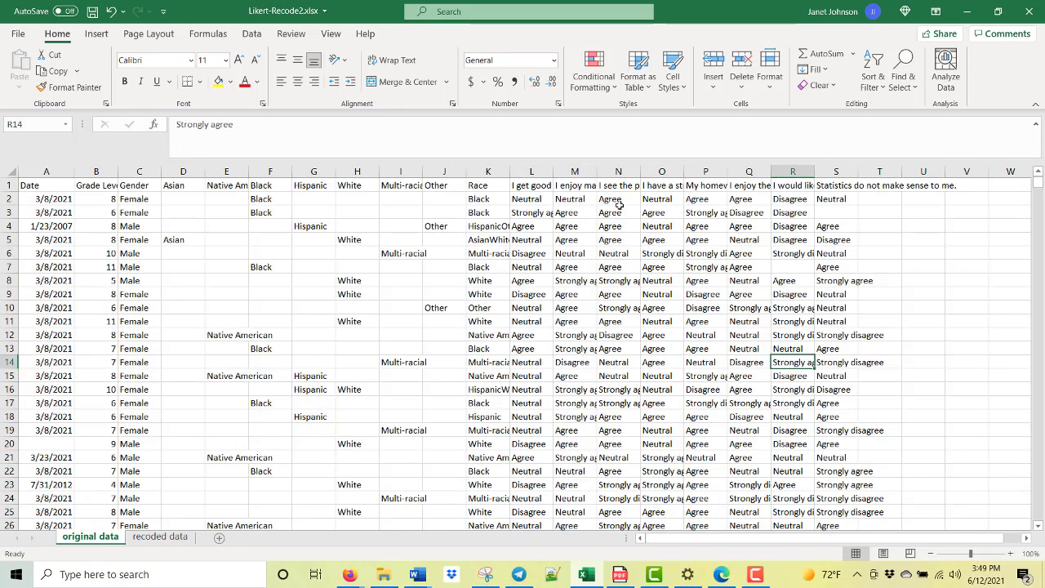
{"action": "left_click", "coordinate": [626, 256]}
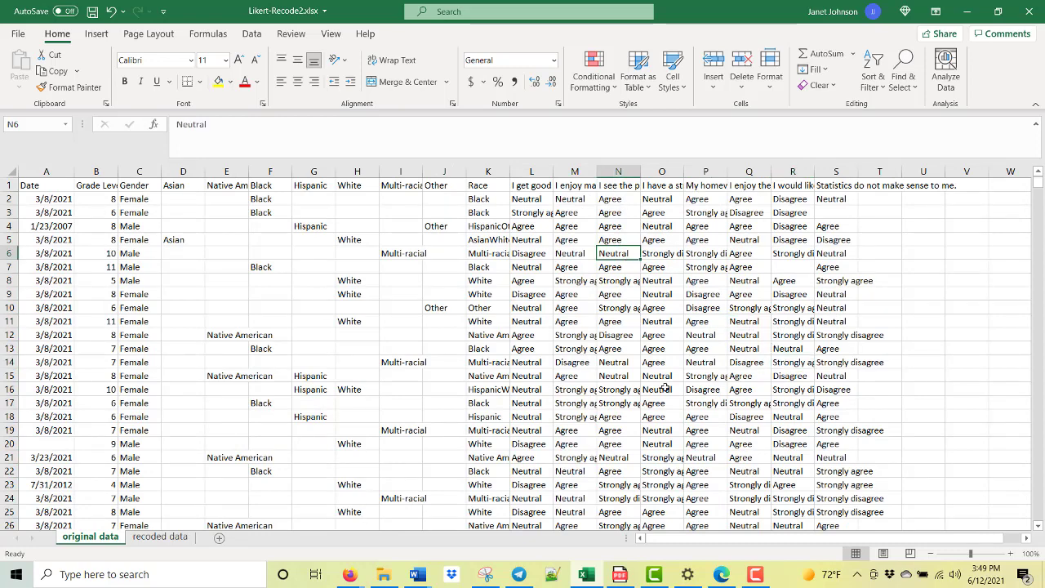
{"action": "left_click", "coordinate": [172, 537]}
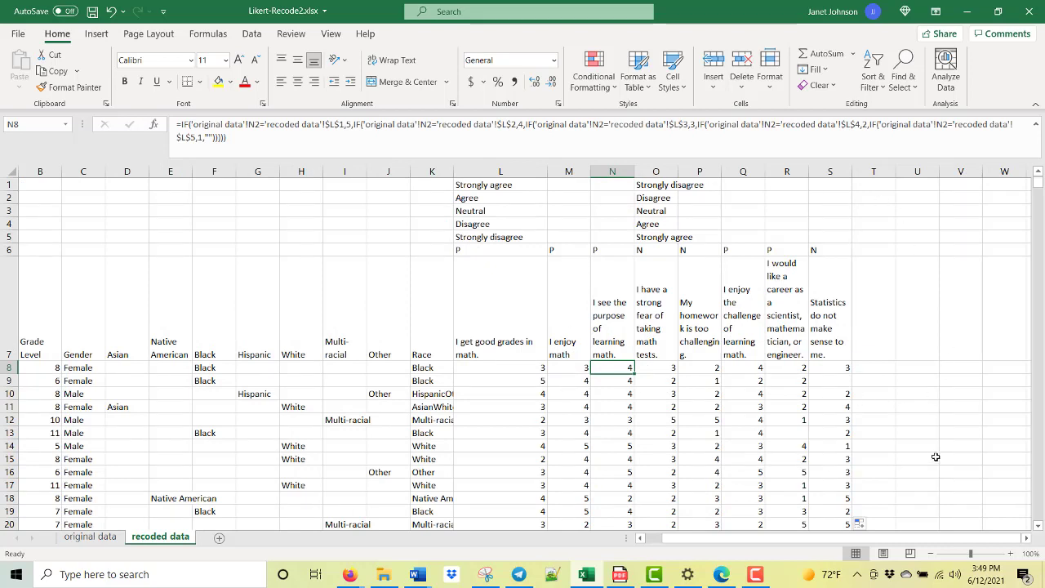
{"action": "left_click", "coordinate": [975, 424]}
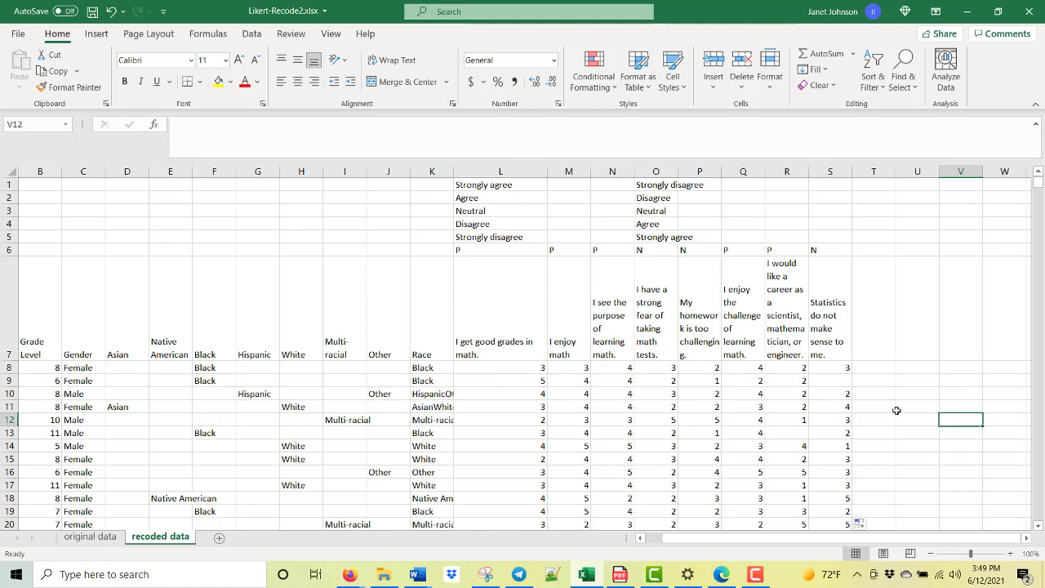
{"action": "left_click", "coordinate": [921, 432]}
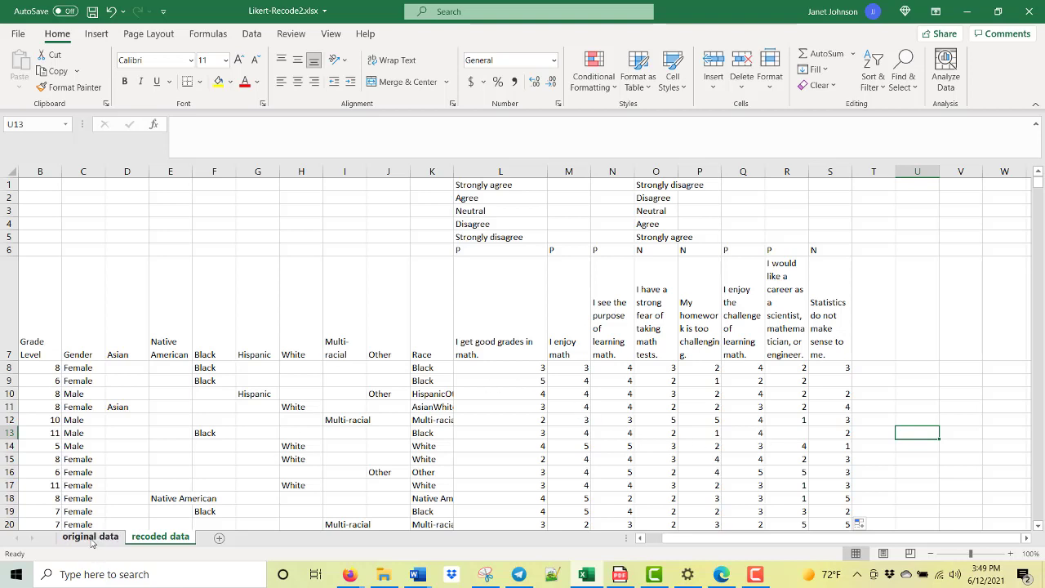
- Review the recoded P and N statement columns and the L8 formula's references to the ordered response list
{"action": "left_click", "coordinate": [523, 368]}
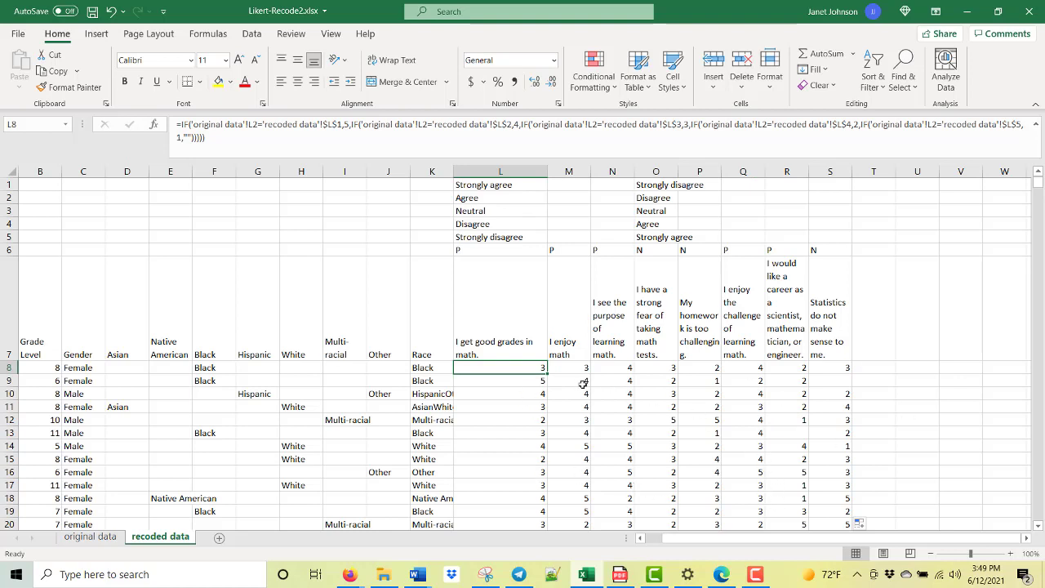
{"action": "left_click", "coordinate": [509, 382]}
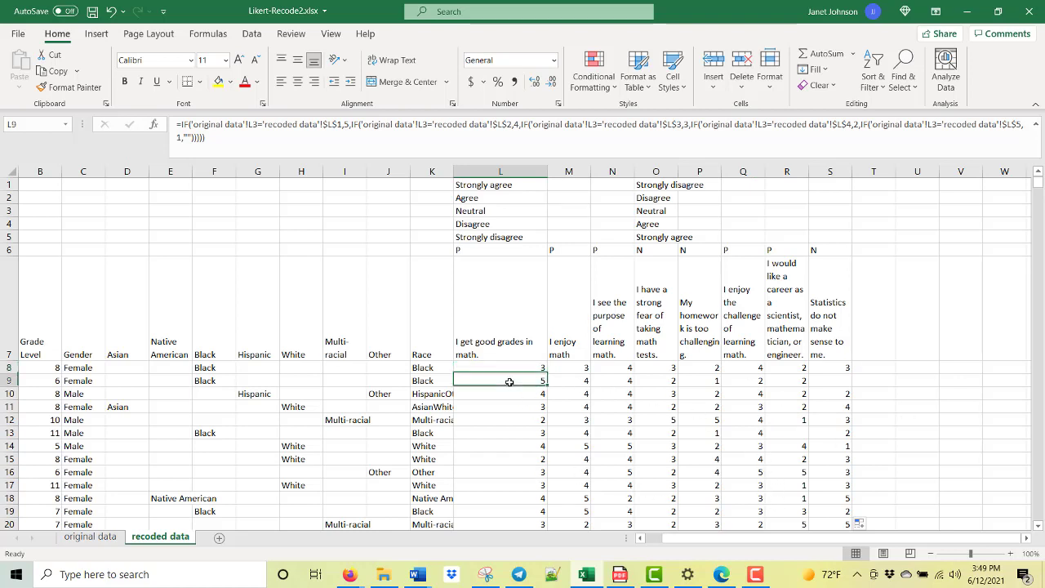
{"action": "left_click", "coordinate": [567, 368]}
{"action": "left_click", "coordinate": [616, 320]}
{"action": "left_click", "coordinate": [655, 309]}
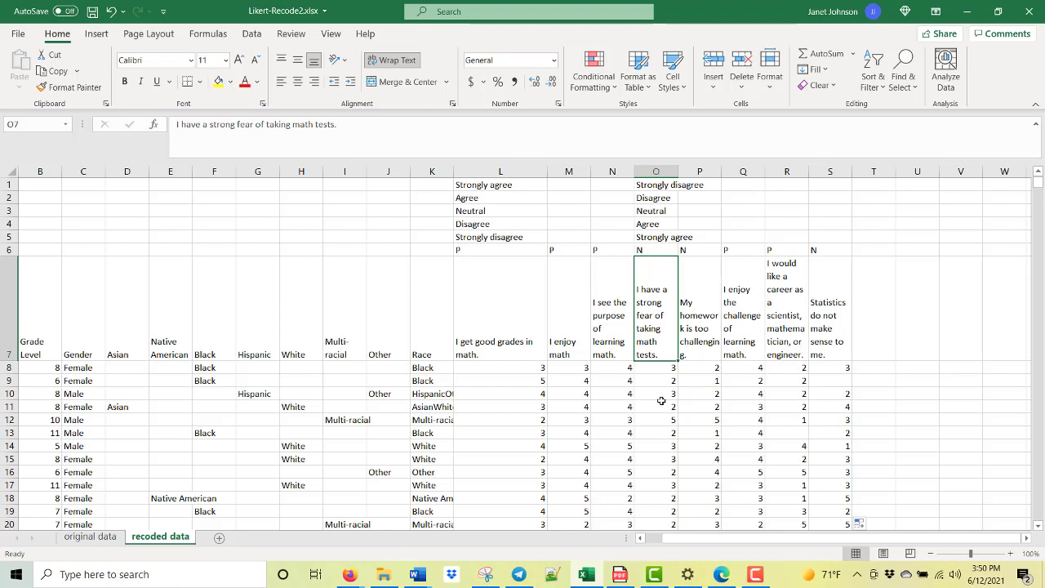
{"action": "left_click", "coordinate": [937, 408]}
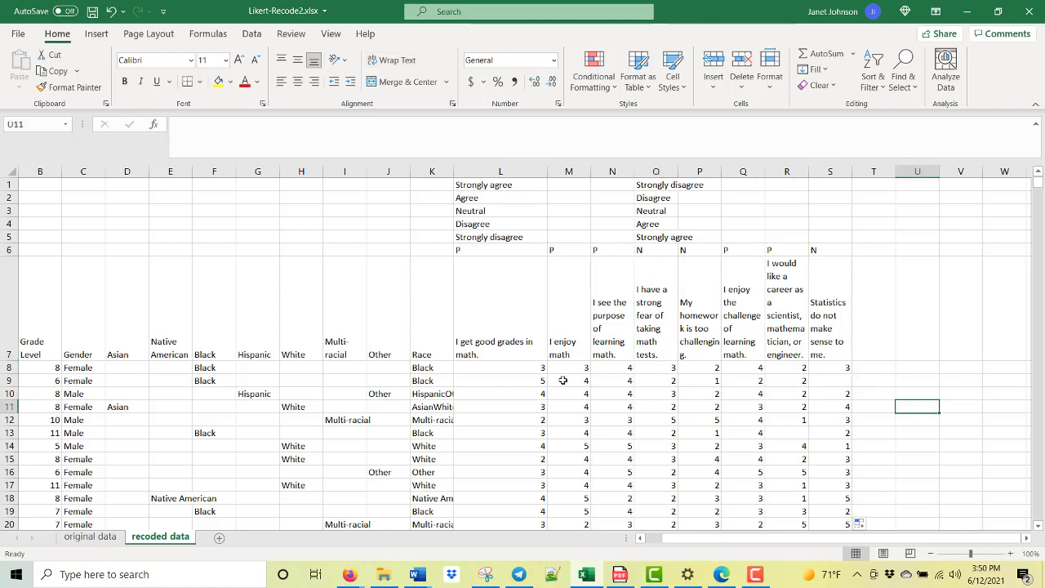
{"action": "left_click", "coordinate": [511, 366]}
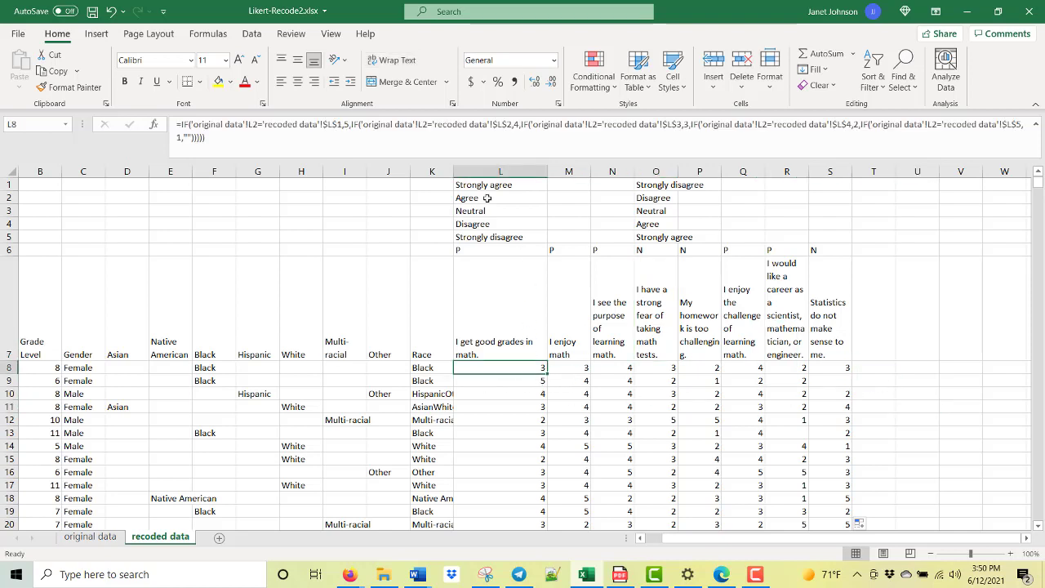
{"action": "left_click", "coordinate": [535, 125]}
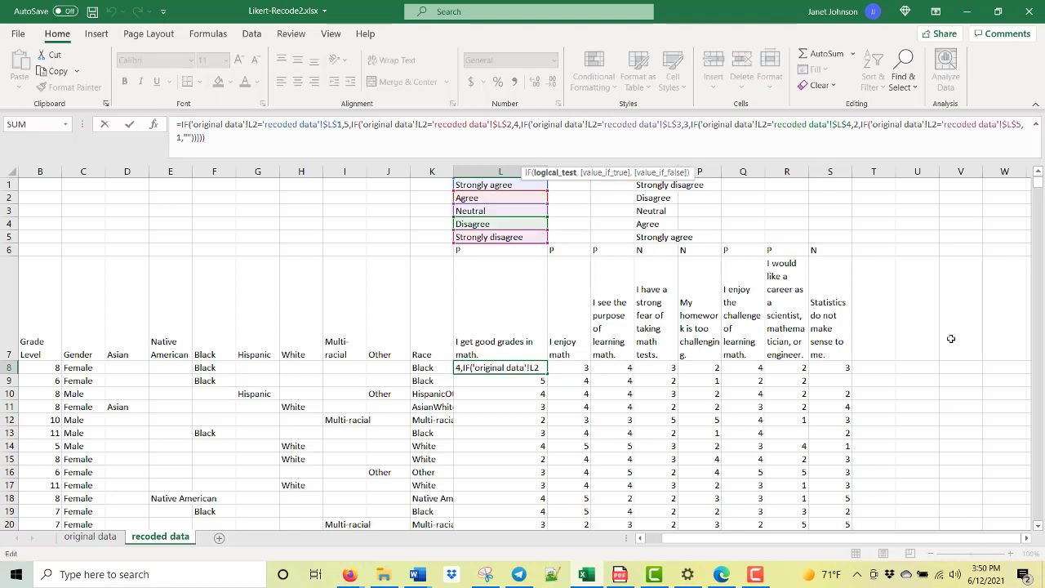
{"action": "key", "text": "Return"}
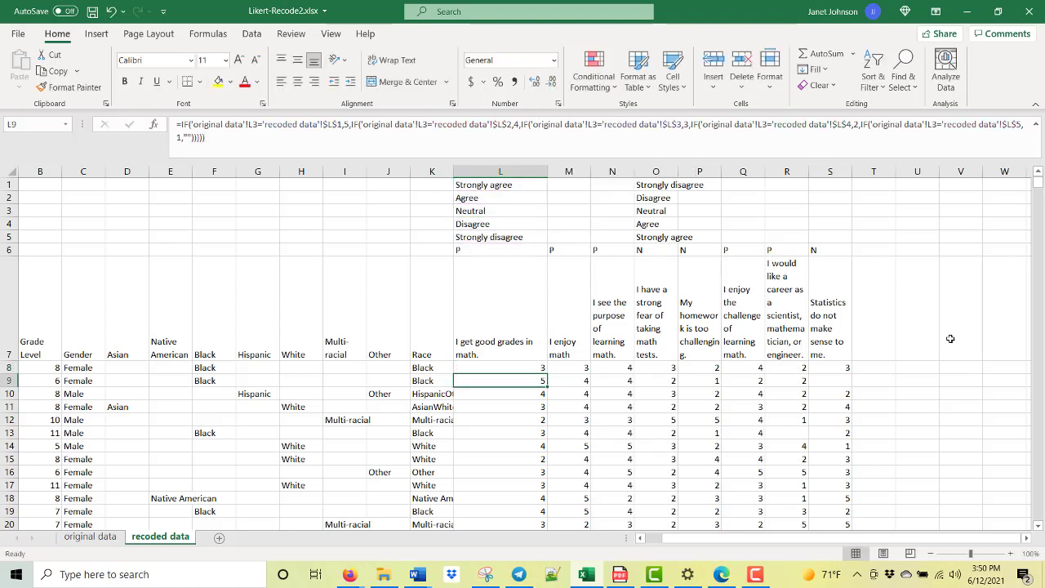
{"action": "left_click", "coordinate": [712, 370]}
{"action": "left_click", "coordinate": [897, 379]}
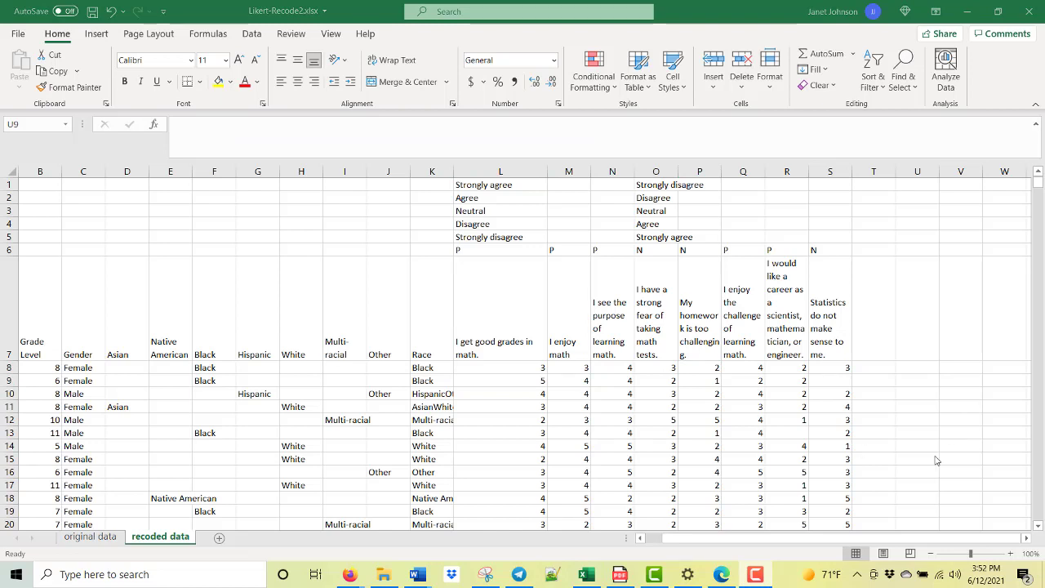
- Duplicate the recoded data sheet and inspect the L8 formula in the copy
{"action": "left_click", "coordinate": [174, 539]}
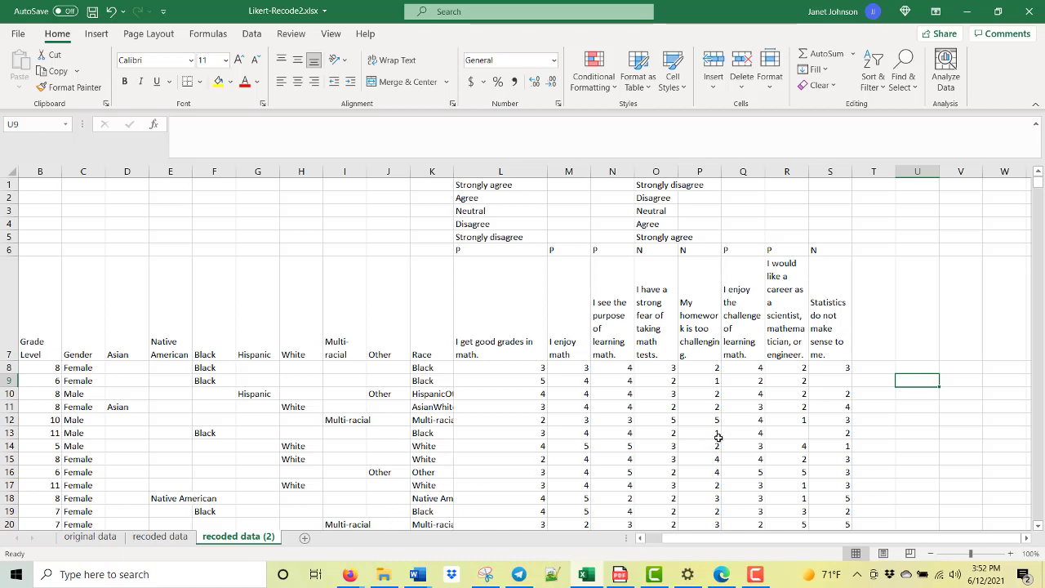
{"action": "left_click", "coordinate": [520, 369]}
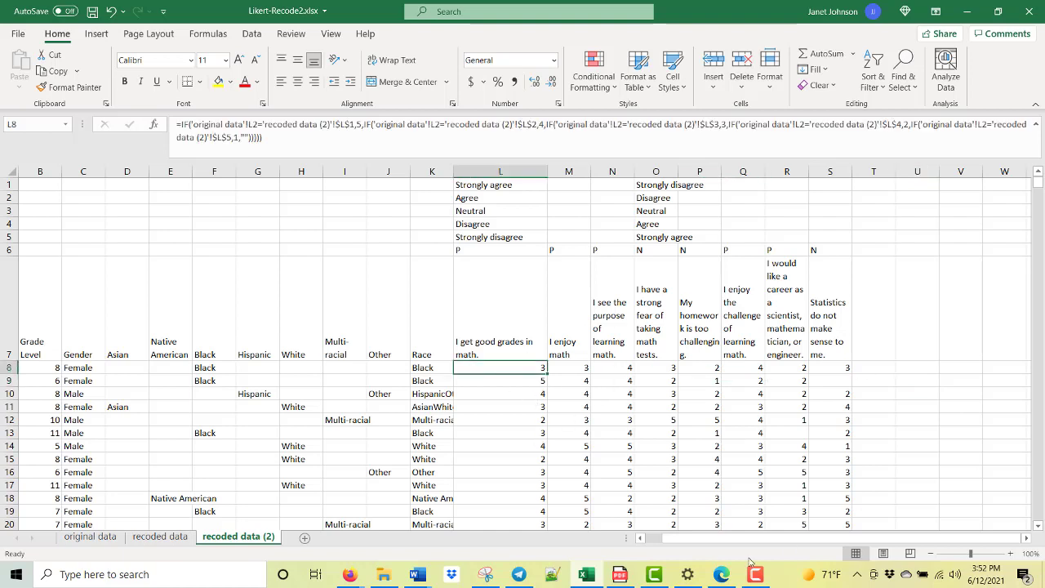
{"action": "left_click", "coordinate": [935, 463]}
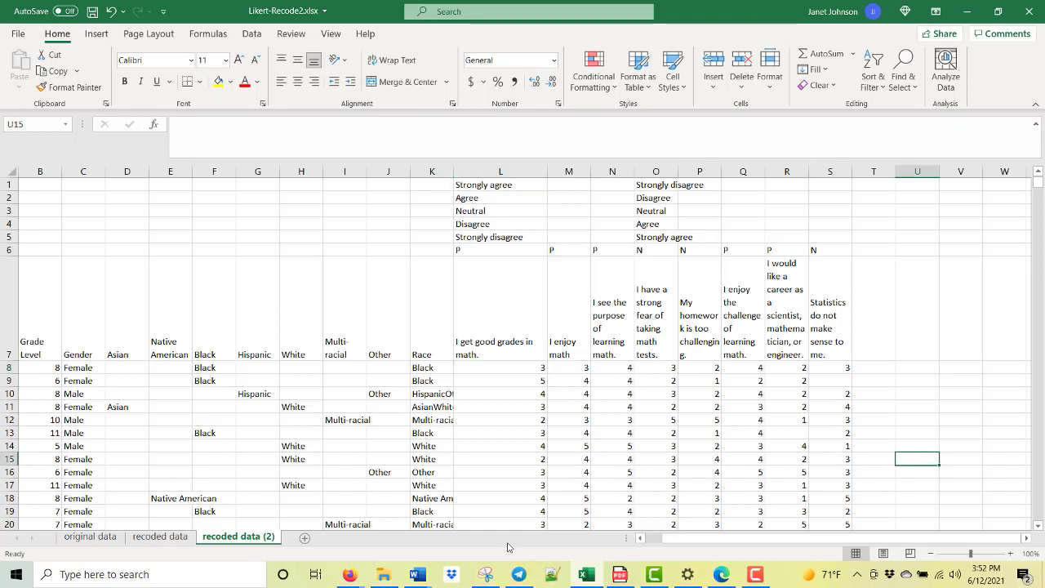
- Rename the duplicated sheet as working data
{"action": "double_click", "coordinate": [249, 538]}
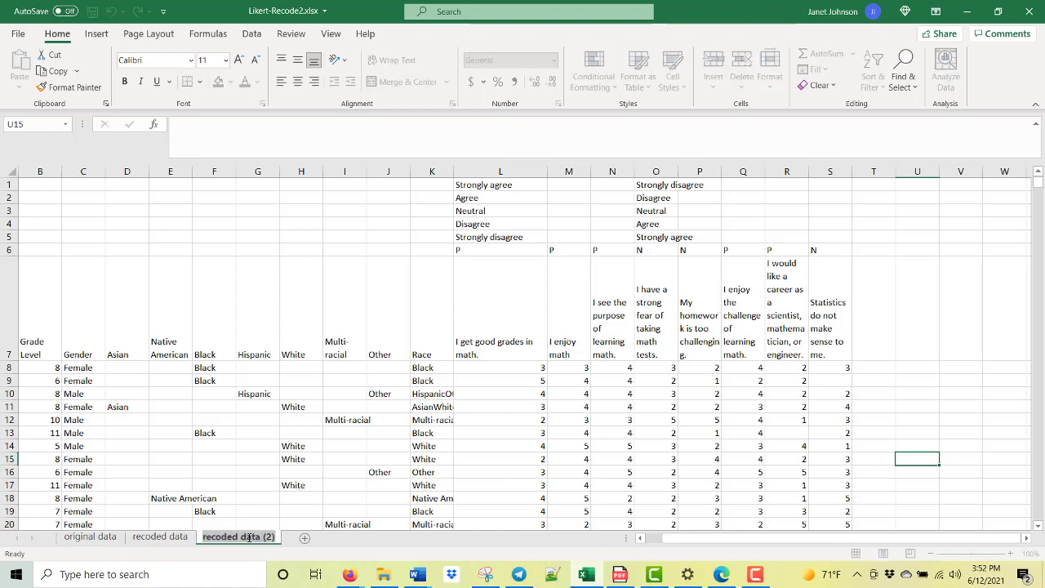
{"action": "type", "text": "working data"}
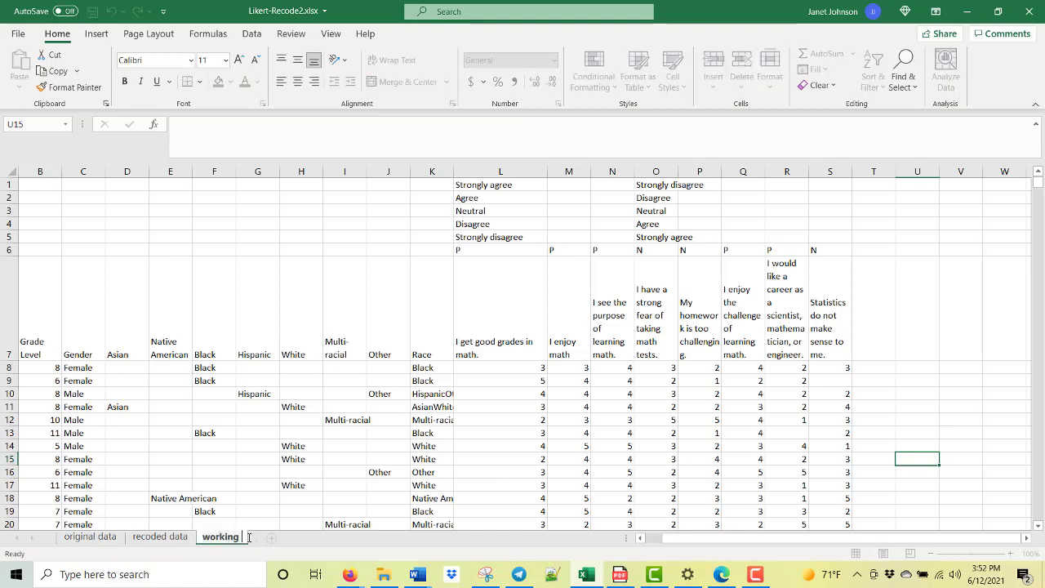
{"action": "left_click", "coordinate": [564, 446]}
- Replace all formulas on the working data sheet with their values using Paste Special, and spot-check several score cells
{"action": "left_click", "coordinate": [8, 170]}
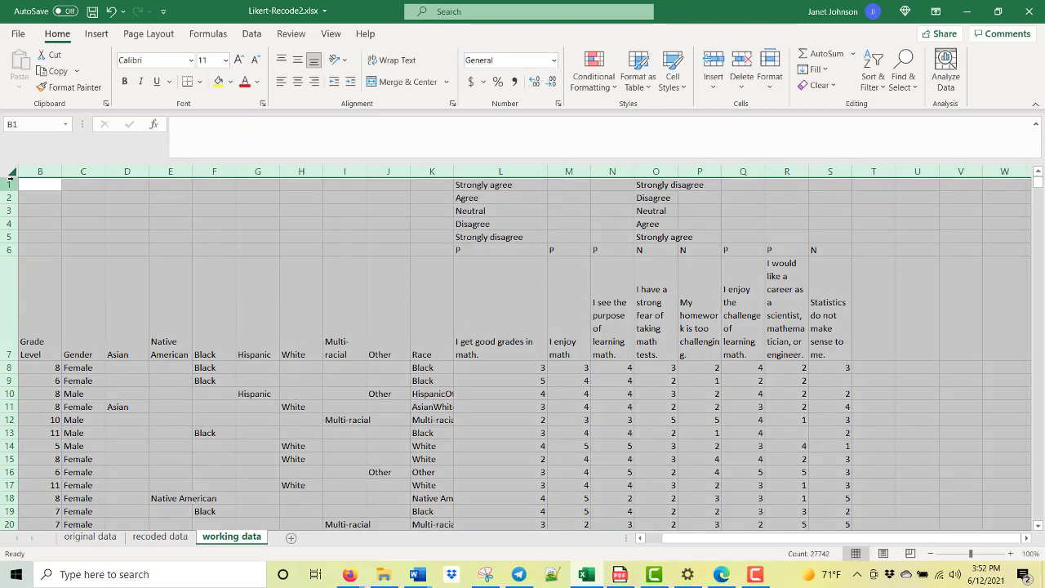
{"action": "left_click", "coordinate": [58, 72]}
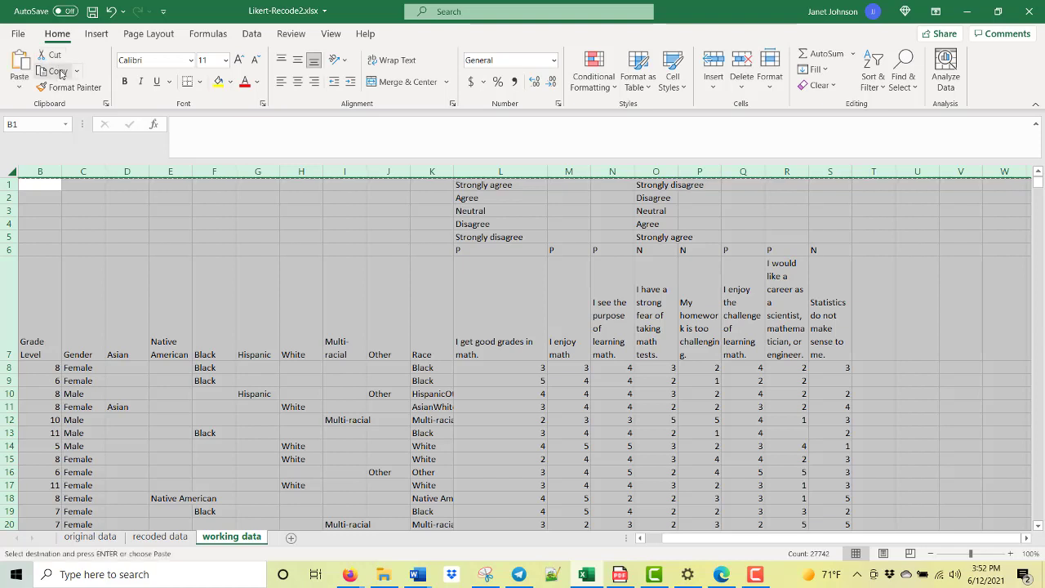
{"action": "left_click", "coordinate": [21, 88]}
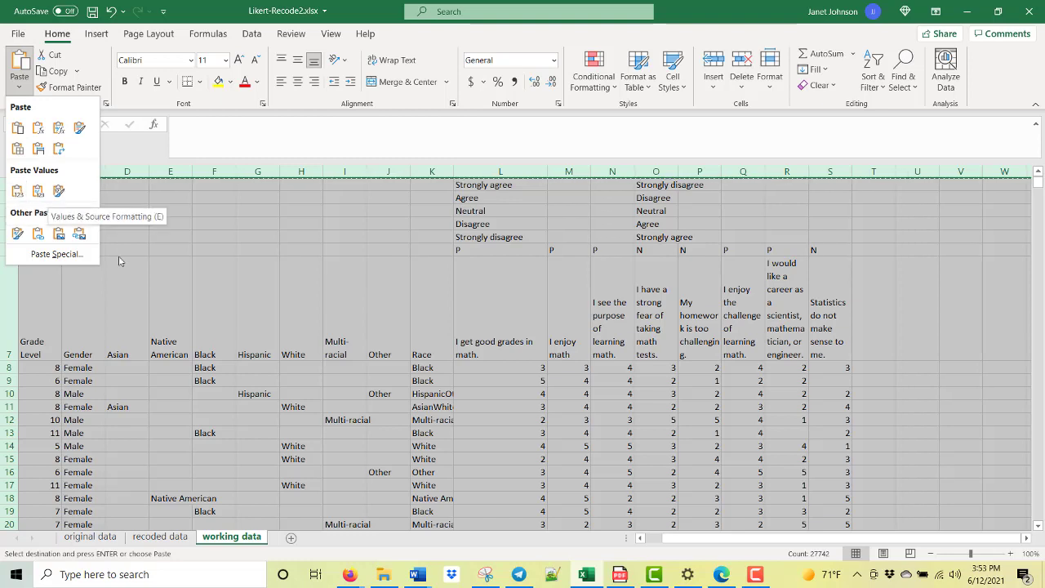
{"action": "left_click", "coordinate": [57, 254]}
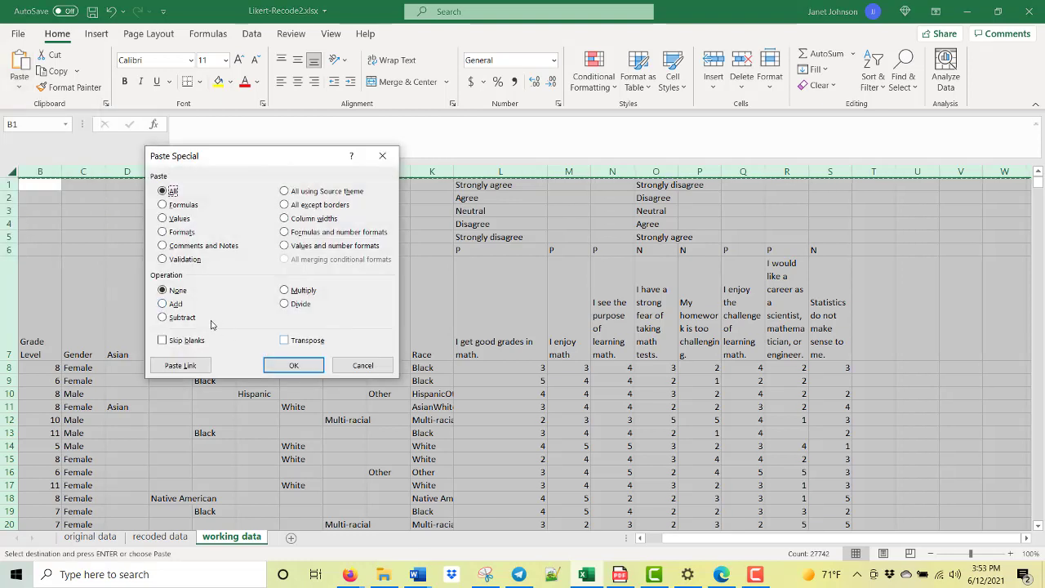
{"action": "left_click", "coordinate": [179, 219]}
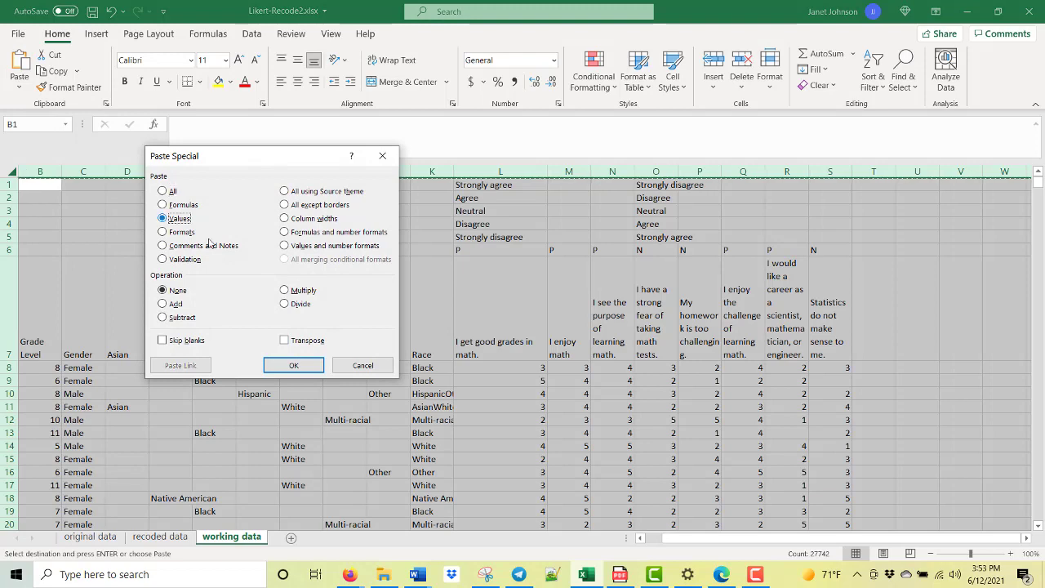
{"action": "left_click", "coordinate": [304, 366]}
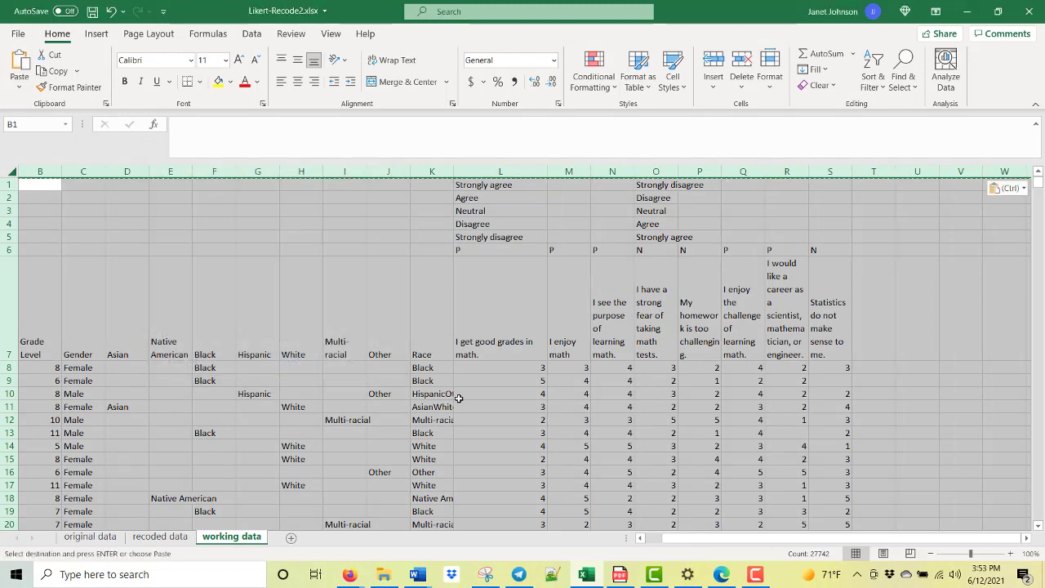
{"action": "left_click", "coordinate": [609, 433]}
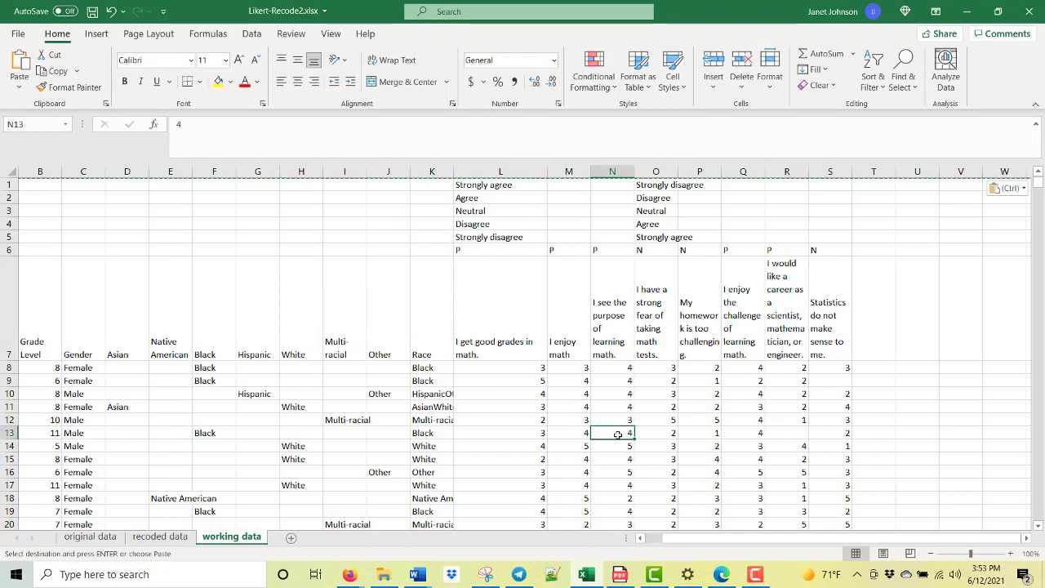
{"action": "left_click", "coordinate": [562, 407]}
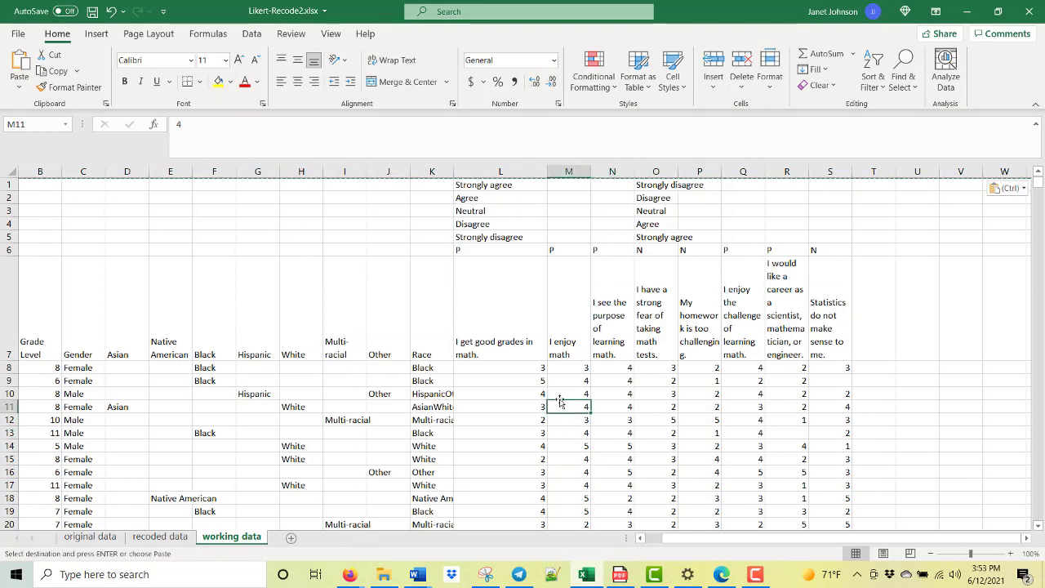
{"action": "left_click", "coordinate": [625, 419]}
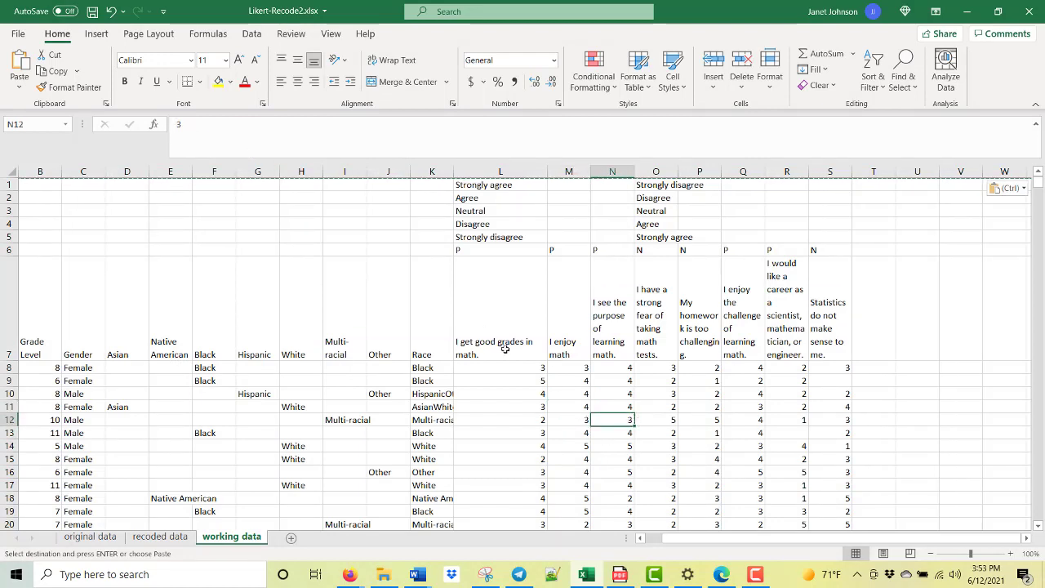
- Delete rows 1 to 5 containing the ordered response lists from the working data sheet
{"action": "left_click", "coordinate": [6, 184]}
{"action": "left_click_drag", "start_coordinate": [6, 184], "coordinate": [20, 239]}
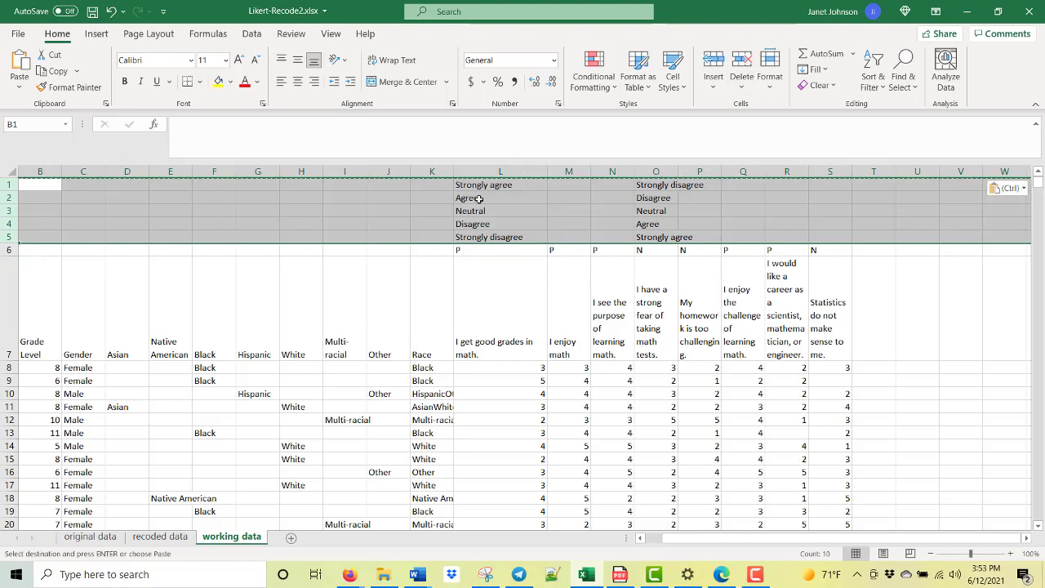
{"action": "left_click", "coordinate": [741, 61]}
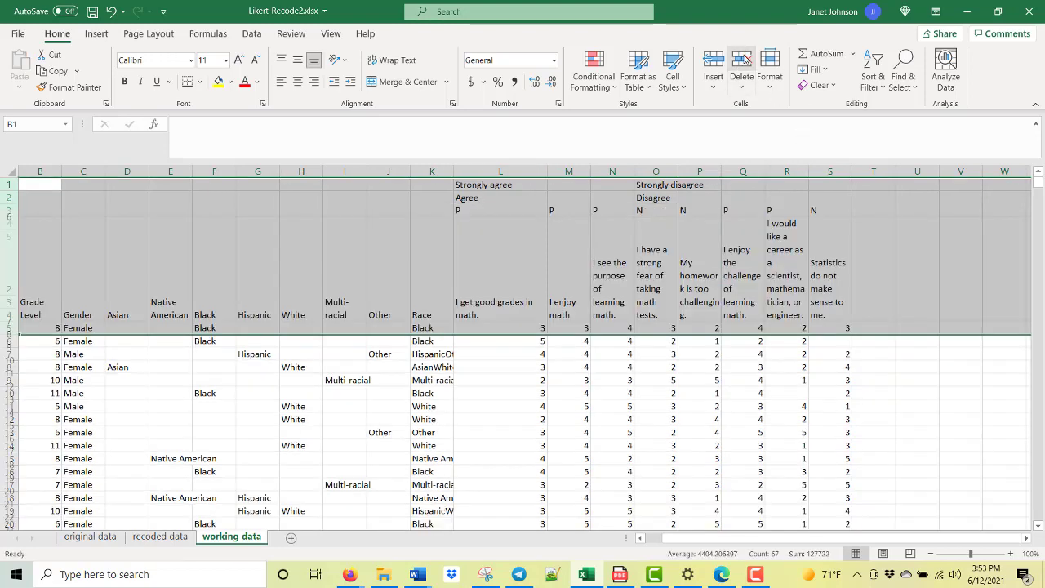
{"action": "left_click", "coordinate": [711, 423]}
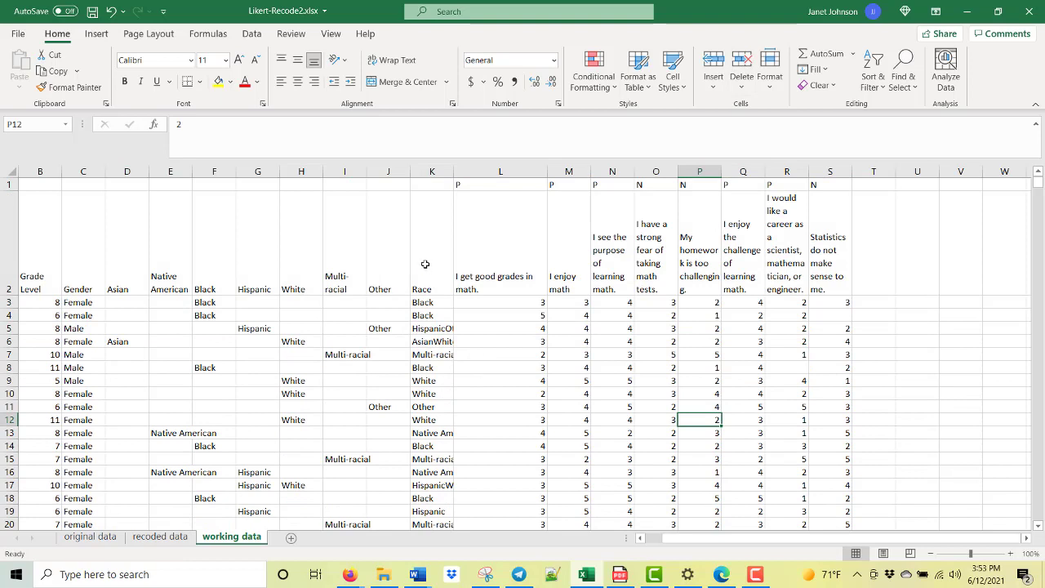
- Delete the individual race columns D through J, from Asian to Other, keeping the combined Race column
{"action": "left_click", "coordinate": [141, 170]}
{"action": "left_click_drag", "start_coordinate": [141, 167], "coordinate": [396, 170]}
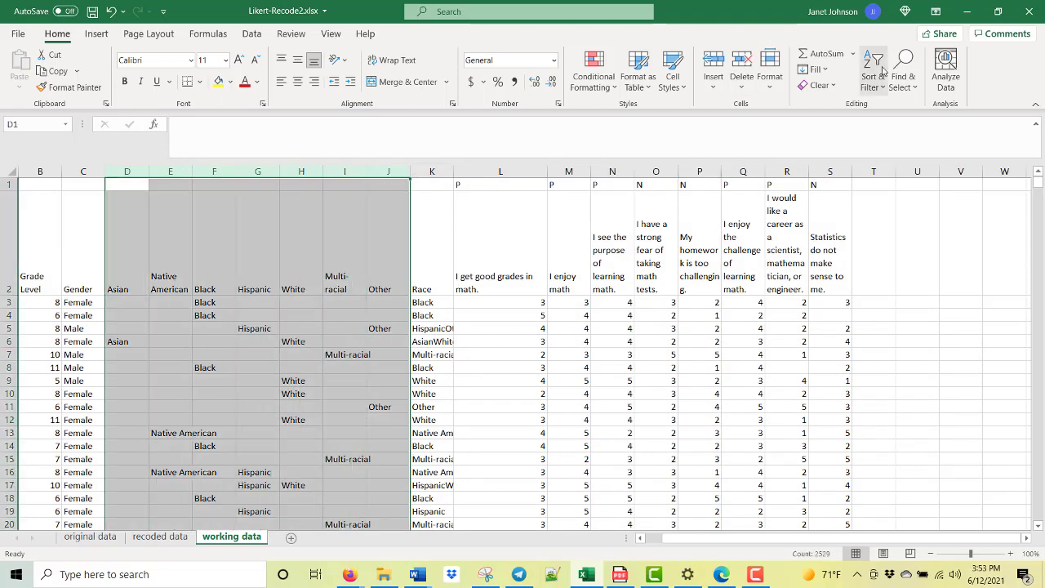
{"action": "left_click", "coordinate": [745, 60]}
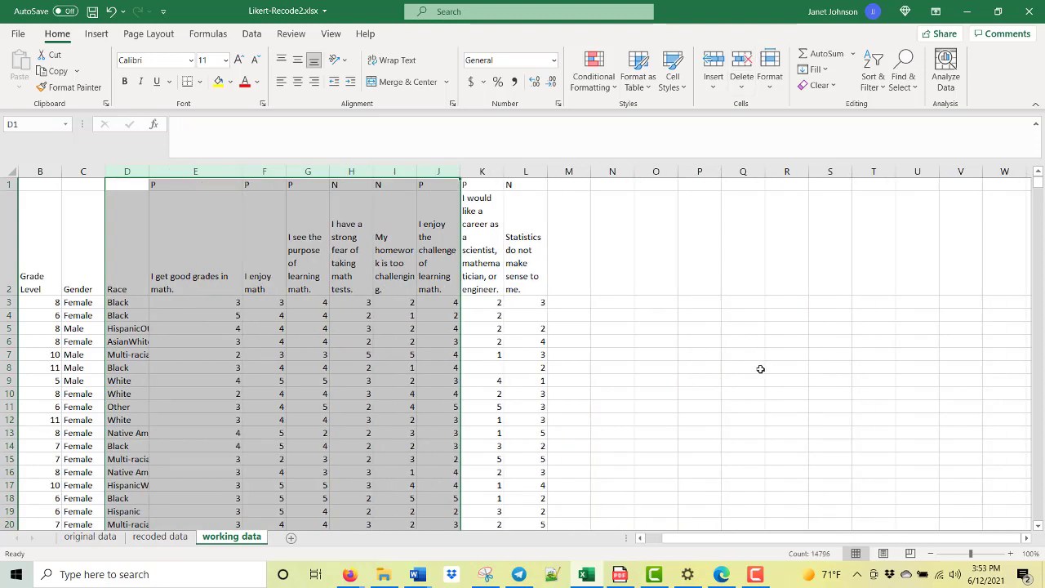
{"action": "left_click", "coordinate": [758, 368]}
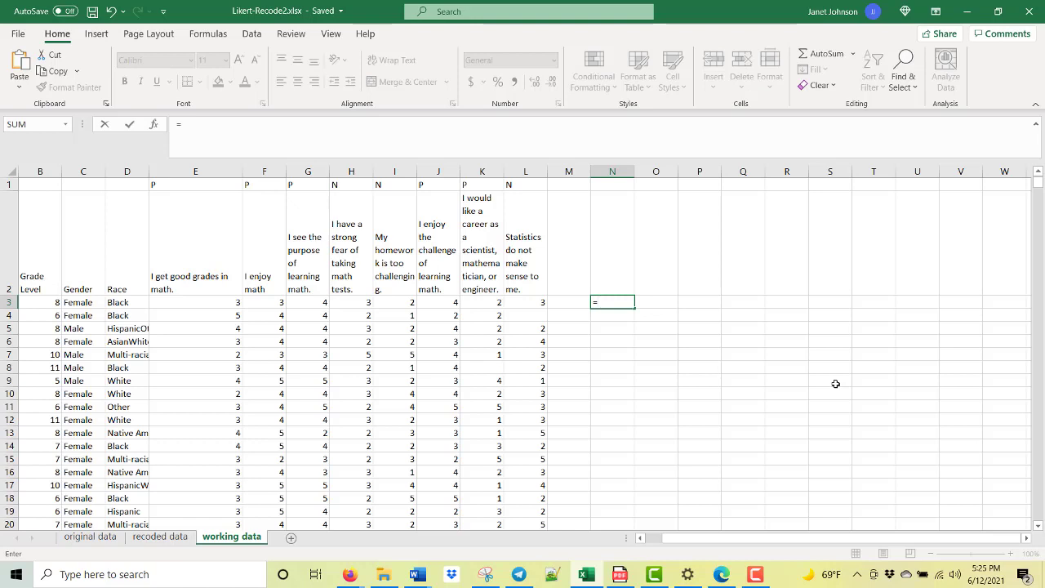
- Begin an IF formula in N3 that tests whether the race in D3 equals "White"
{"action": "type", "text": "if"}
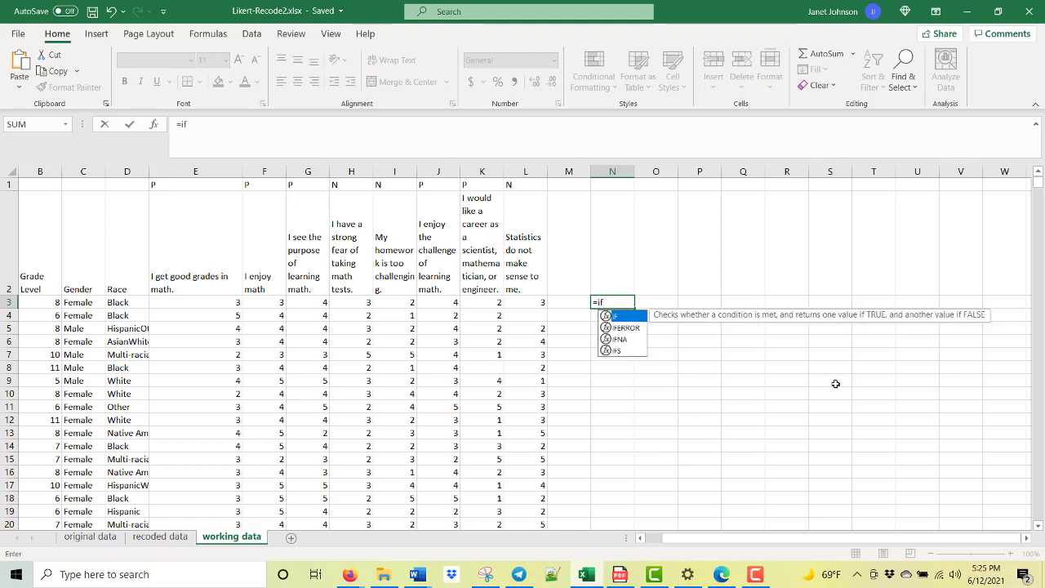
{"action": "type", "text": "("}
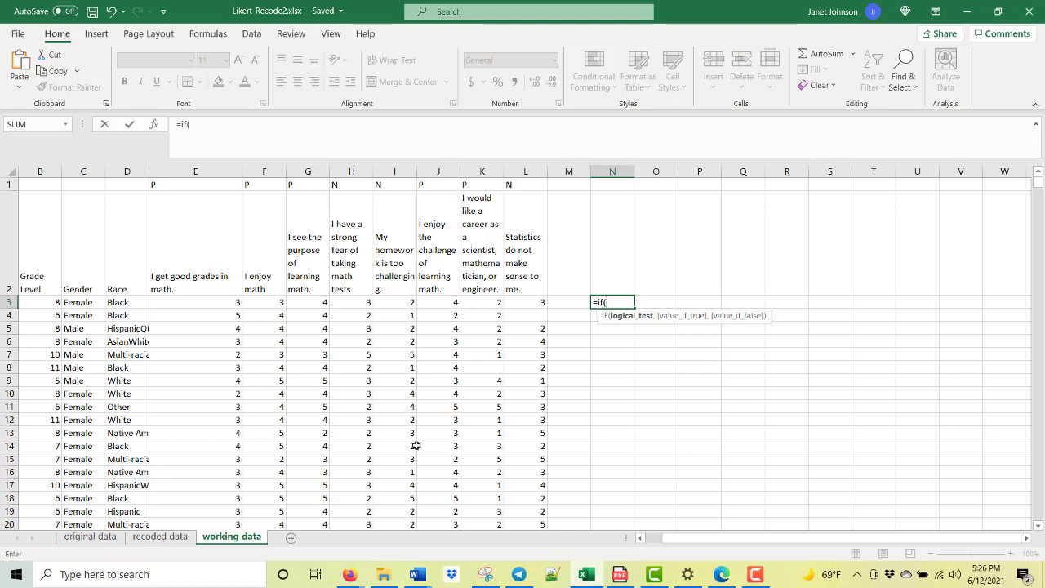
{"action": "left_click", "coordinate": [139, 302]}
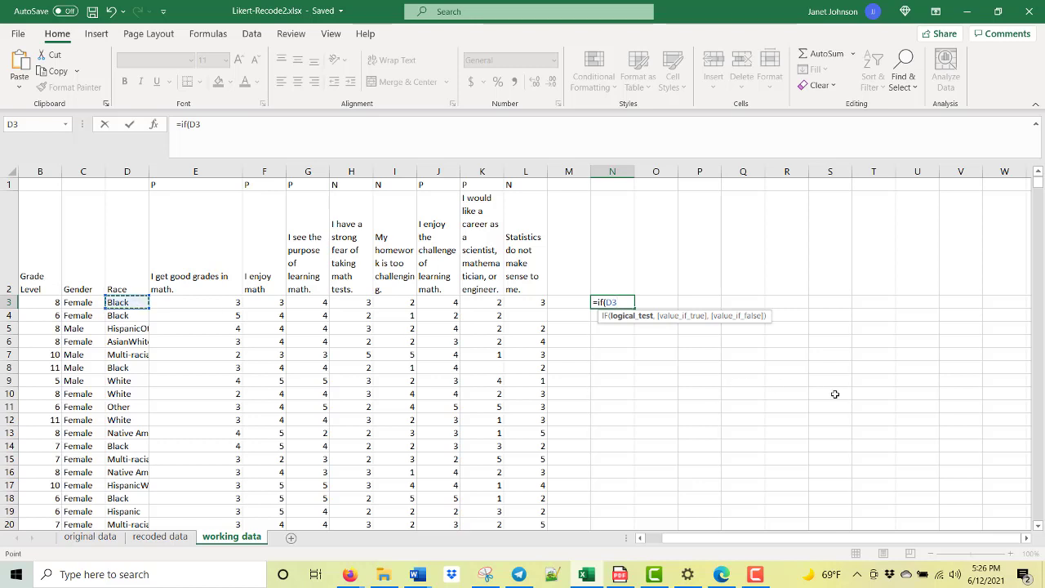
{"action": "type", "text": "="}
{"action": "left_click", "coordinate": [839, 395]}
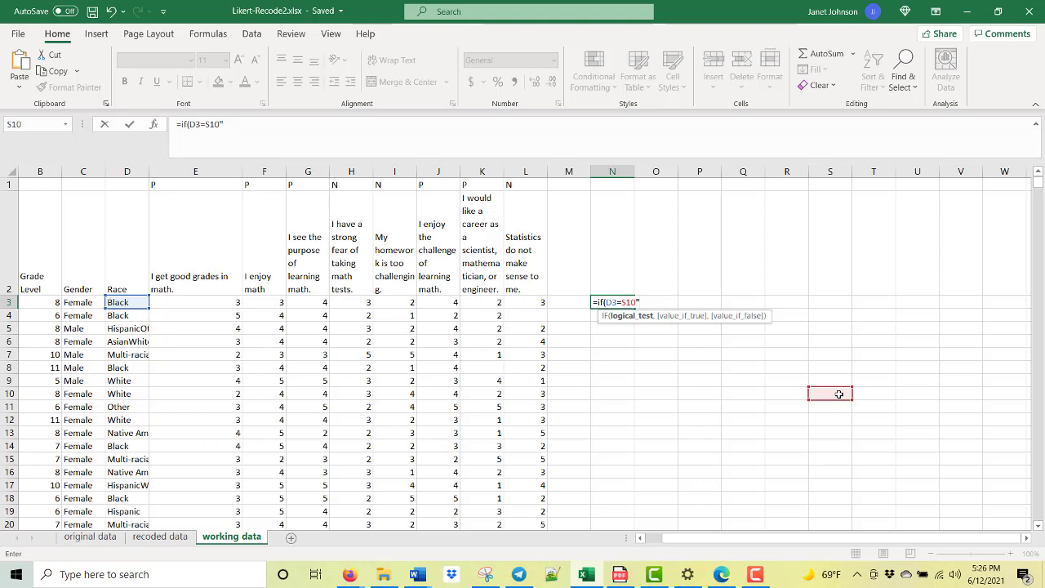
{"action": "key", "text": "BackSpace"}
{"action": "key", "text": "BackSpace"}
{"action": "key", "text": "BackSpace"}
{"action": "key", "text": "BackSpace"}
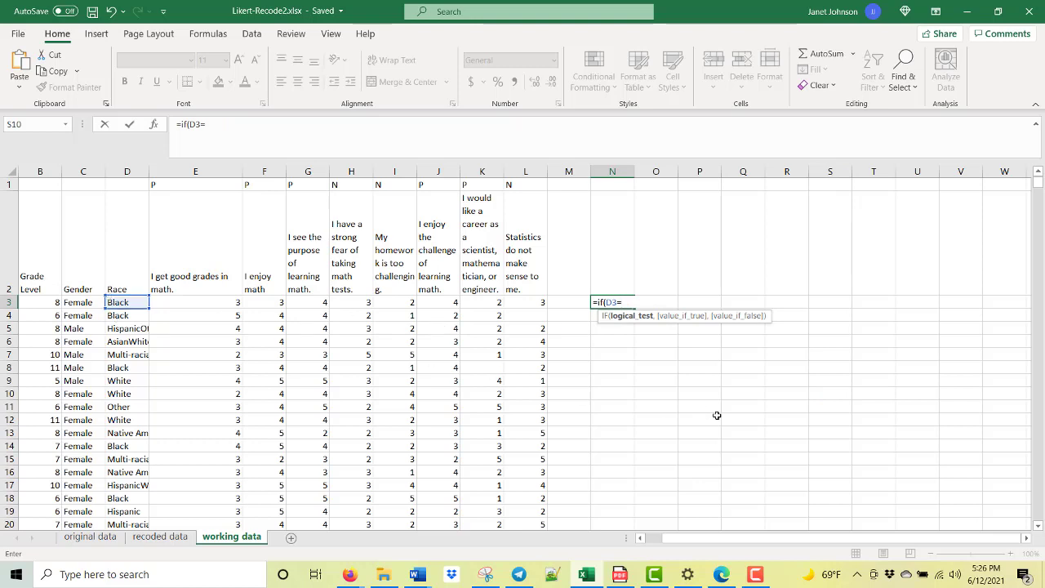
{"action": "type", "text": "\"White\","}
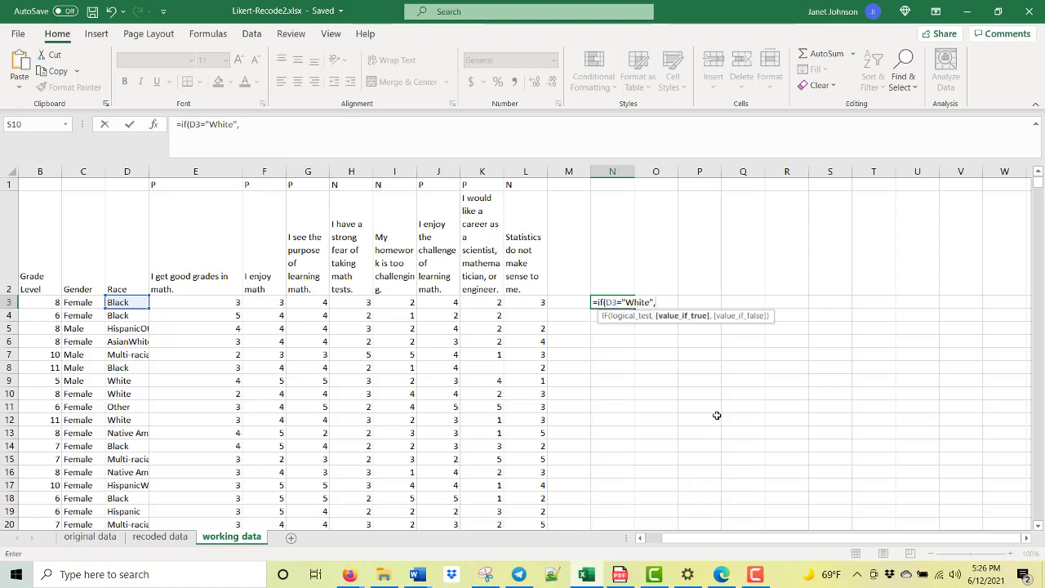
- Complete the N3 formula so it returns "White" when the test is true and "Non-White" when false
{"action": "type", "text": "\"White\","}
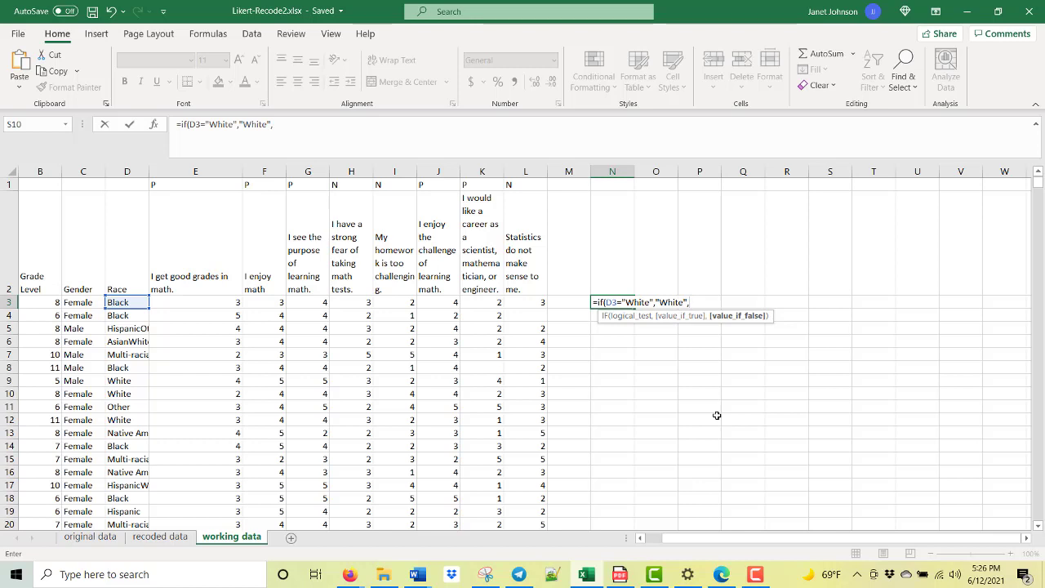
{"action": "type", "text": "\"N"}
{"action": "type", "text": "on"}
{"action": "type", "text": "-"}
{"action": "type", "text": "Whie"}
{"action": "type", "text": "te\""}
{"action": "type", "text": ")"}
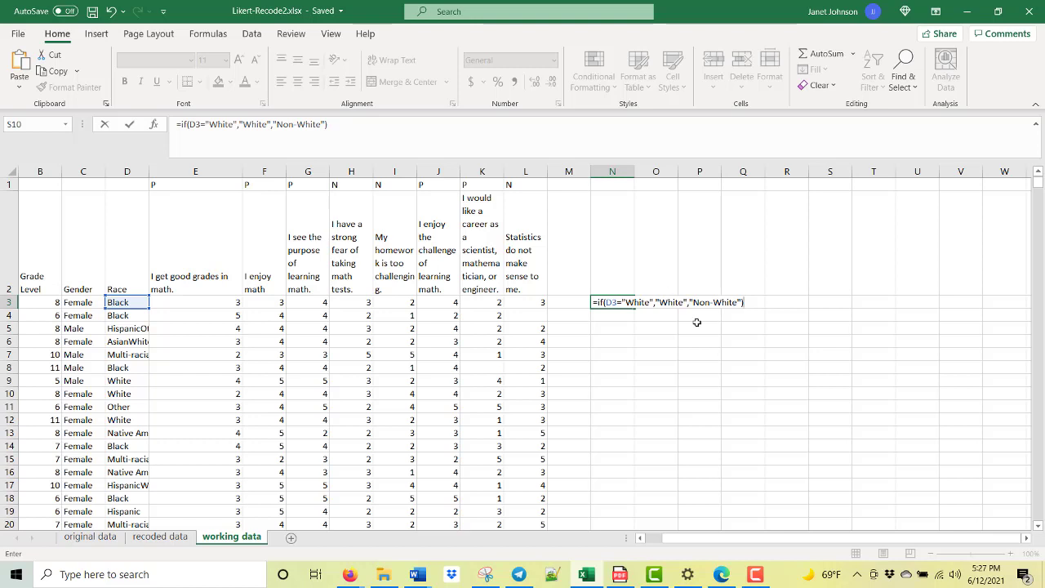
{"action": "key", "text": "Return"}
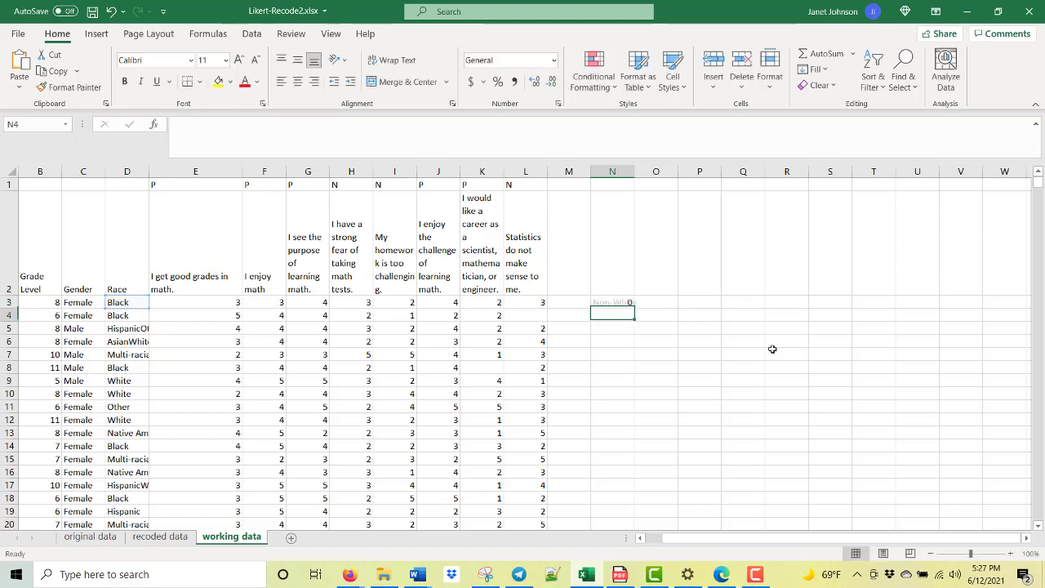
- Fill the N3 race formula down through N17 and check the recoded cells
{"action": "left_click", "coordinate": [613, 300]}
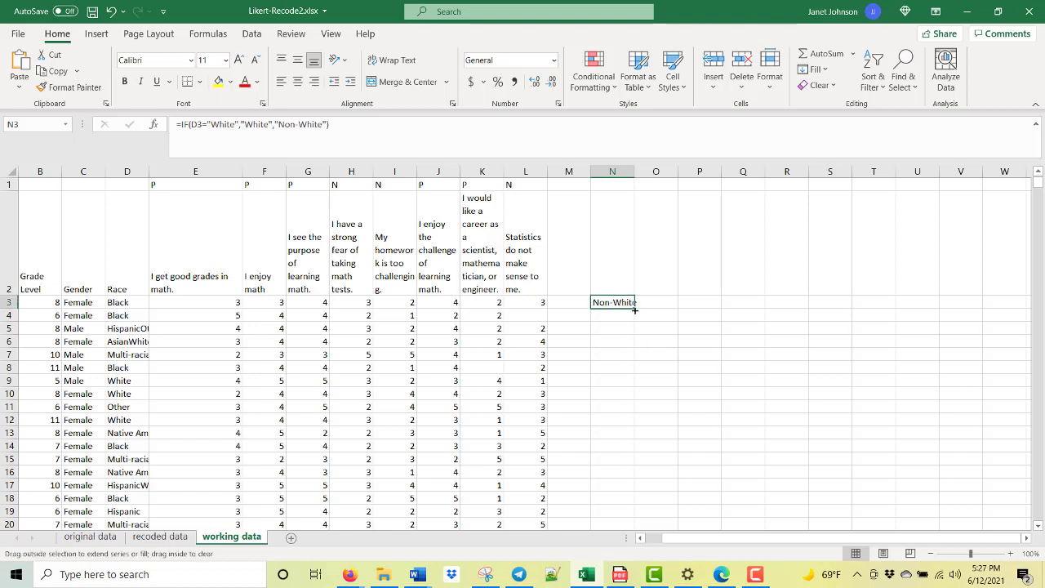
{"action": "left_click_drag", "start_coordinate": [636, 310], "coordinate": [634, 487]}
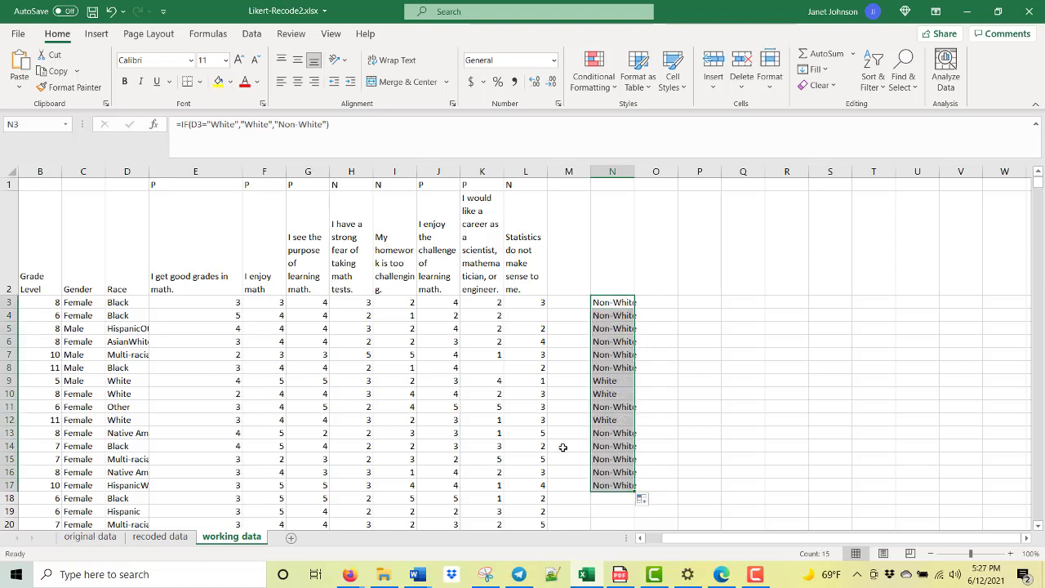
{"action": "left_click", "coordinate": [683, 381]}
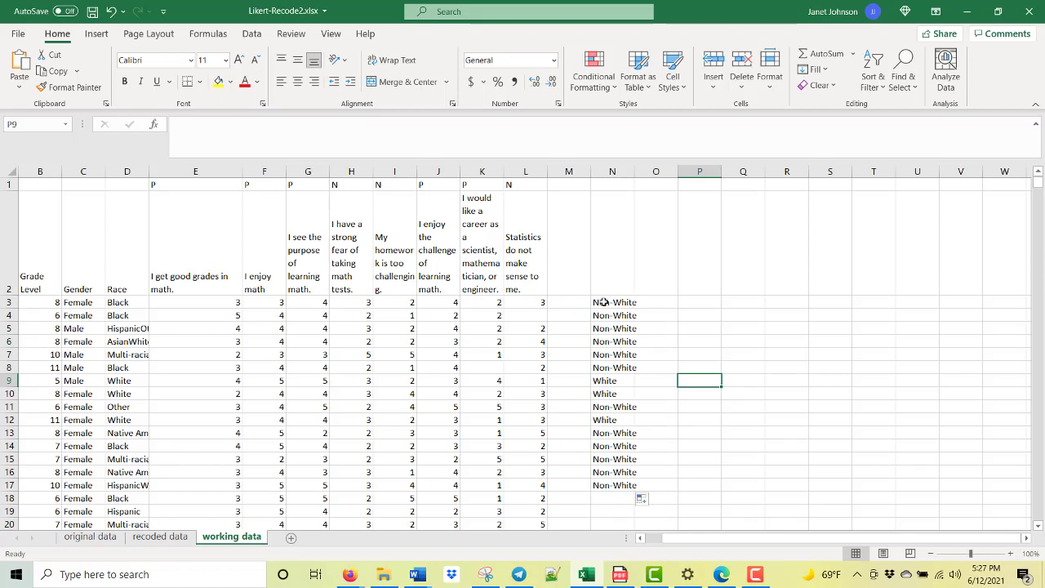
{"action": "left_click", "coordinate": [615, 381]}
{"action": "left_click", "coordinate": [810, 433]}
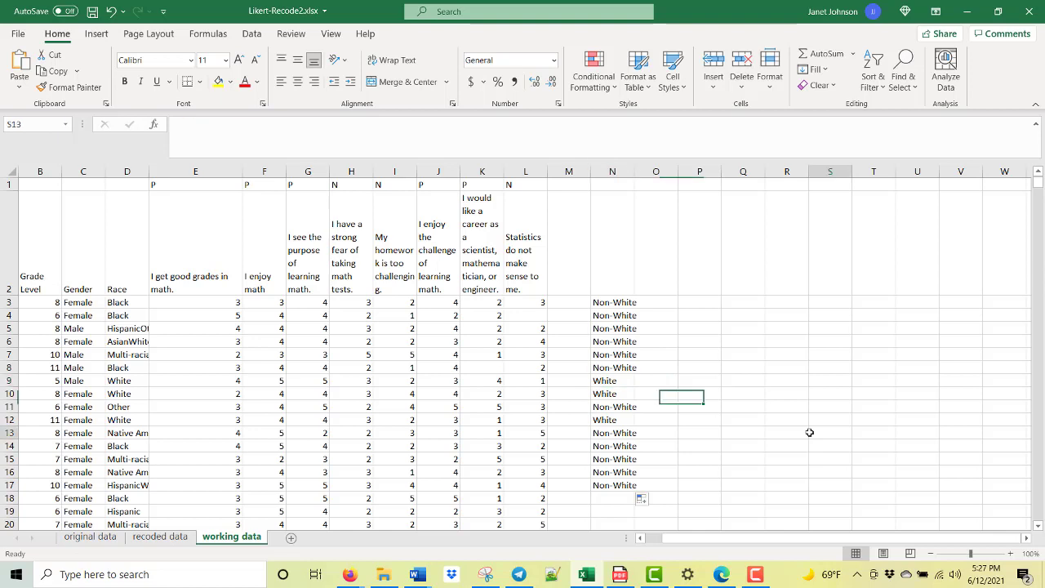
{"action": "left_click_drag", "start_coordinate": [612, 302], "coordinate": [615, 328]}
{"action": "left_click", "coordinate": [616, 302]}
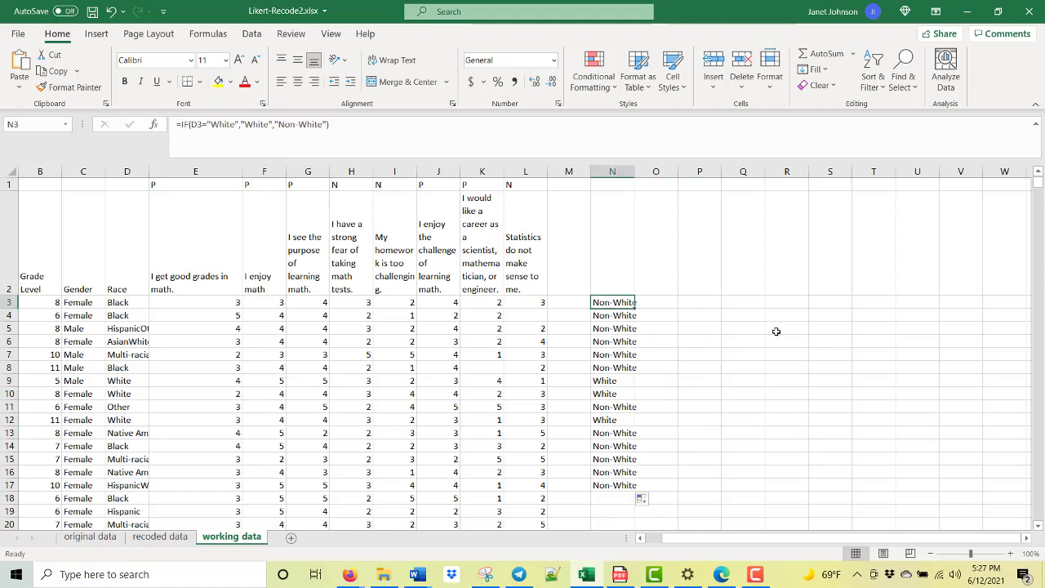